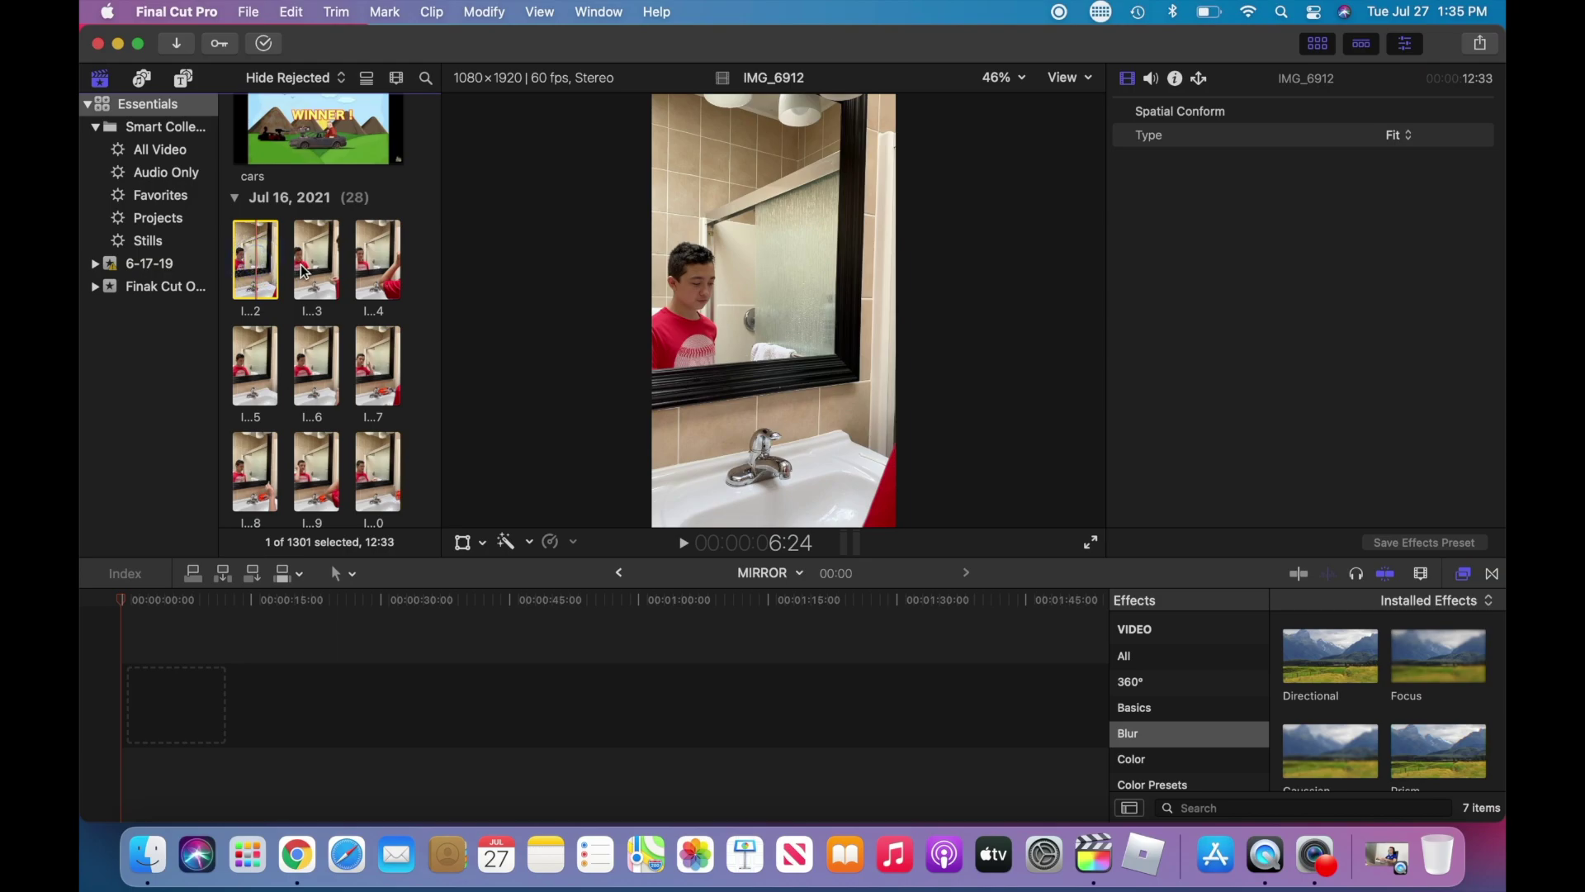
- Add the IMG_6912 clip from the July 16 footage to the empty MIRROR timeline and skim through it
{"action": "left_click", "coordinate": [314, 268]}
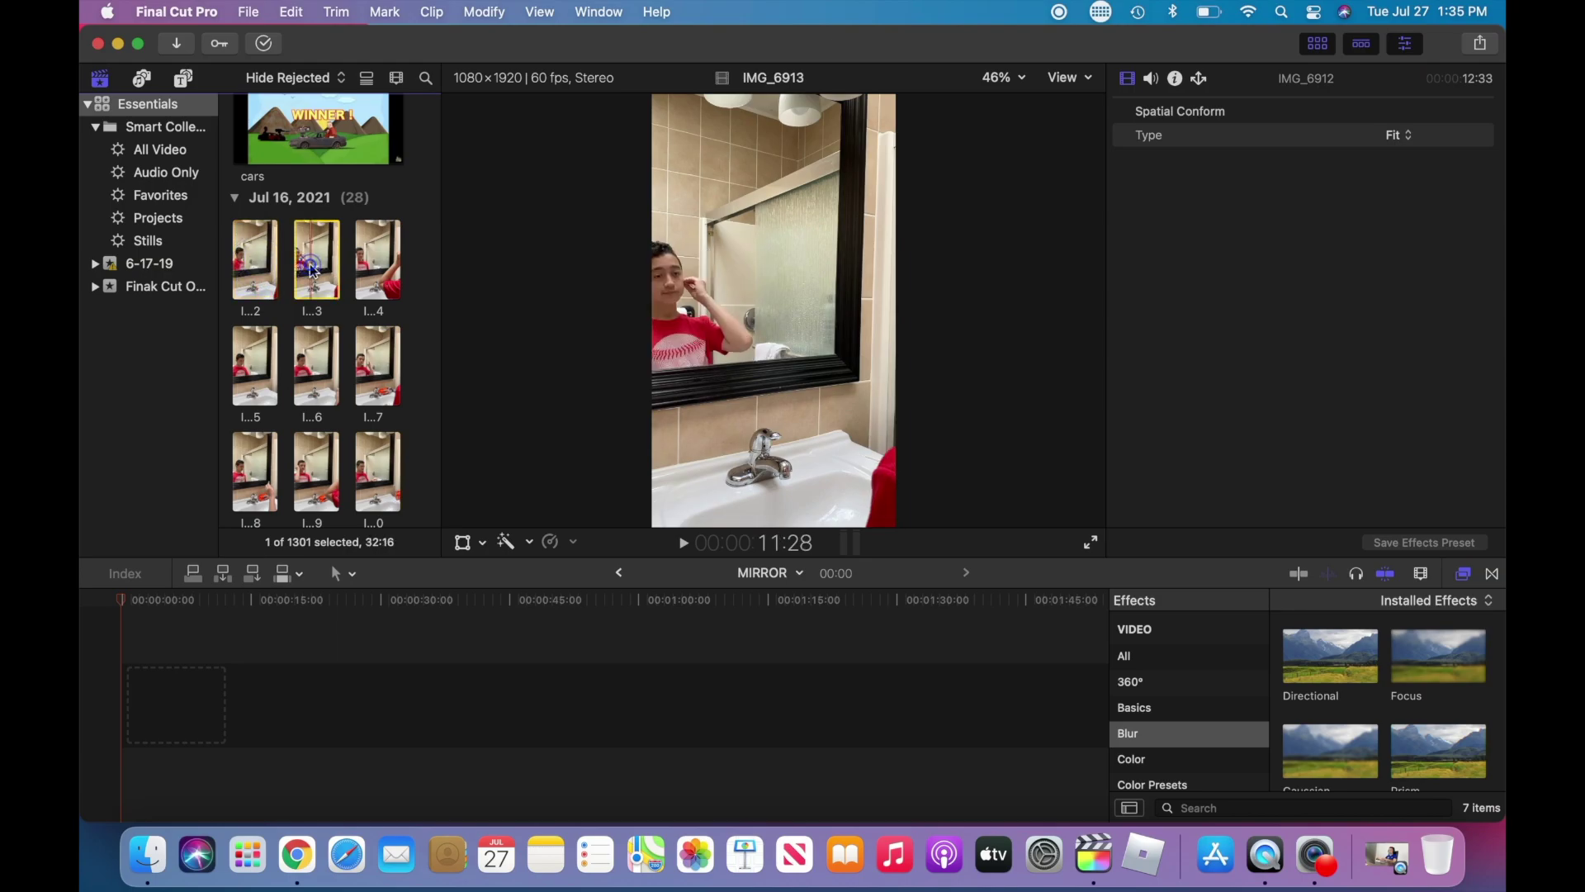
{"action": "left_click", "coordinate": [256, 266]}
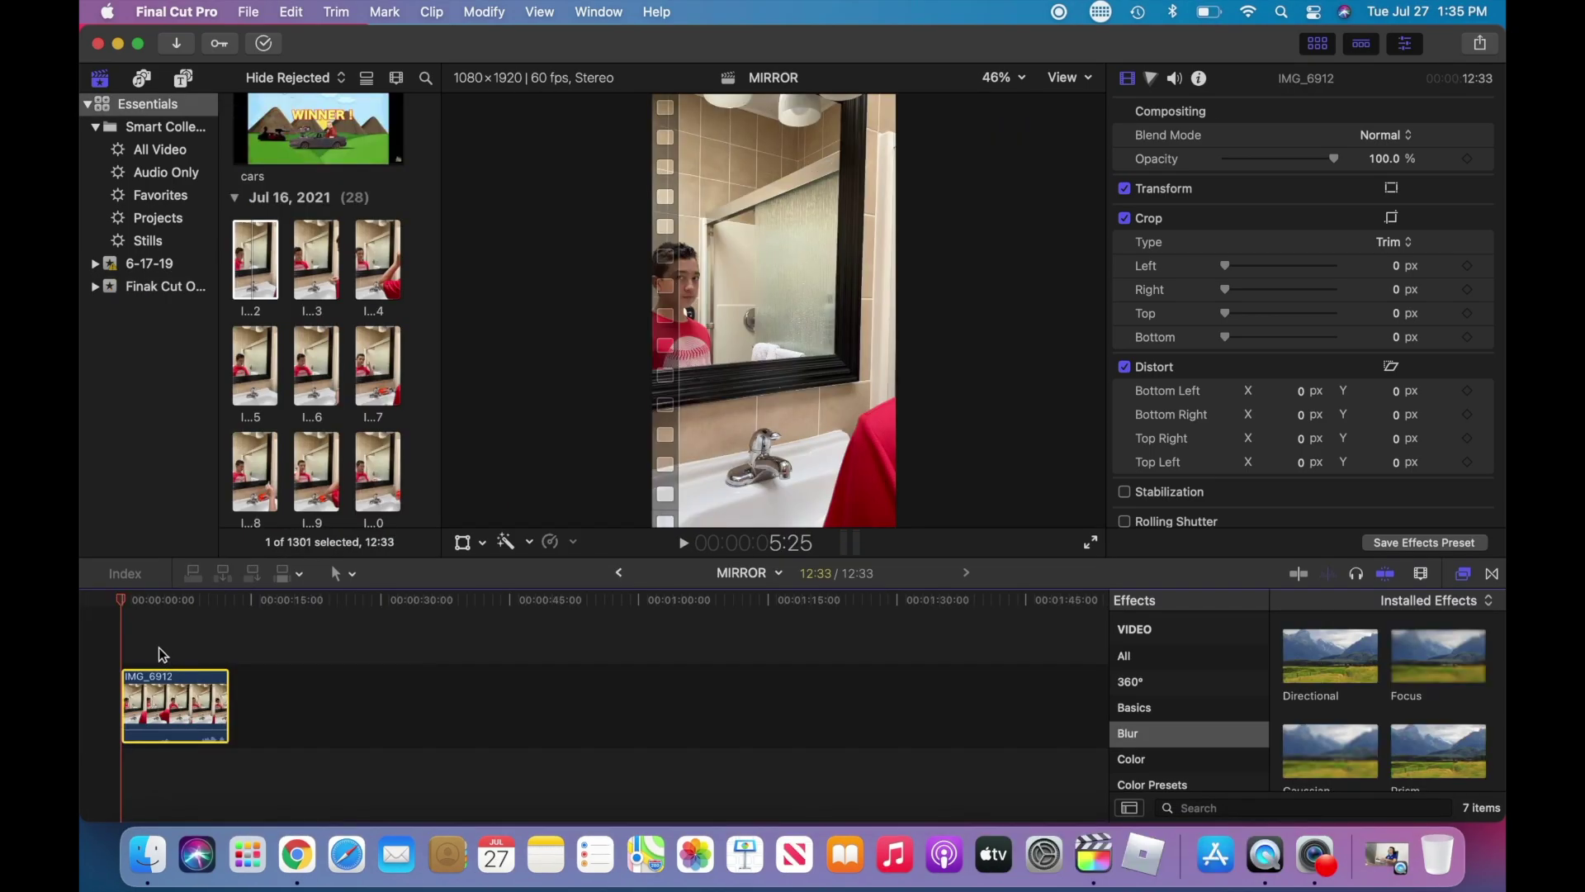
{"action": "left_click", "coordinate": [156, 650]}
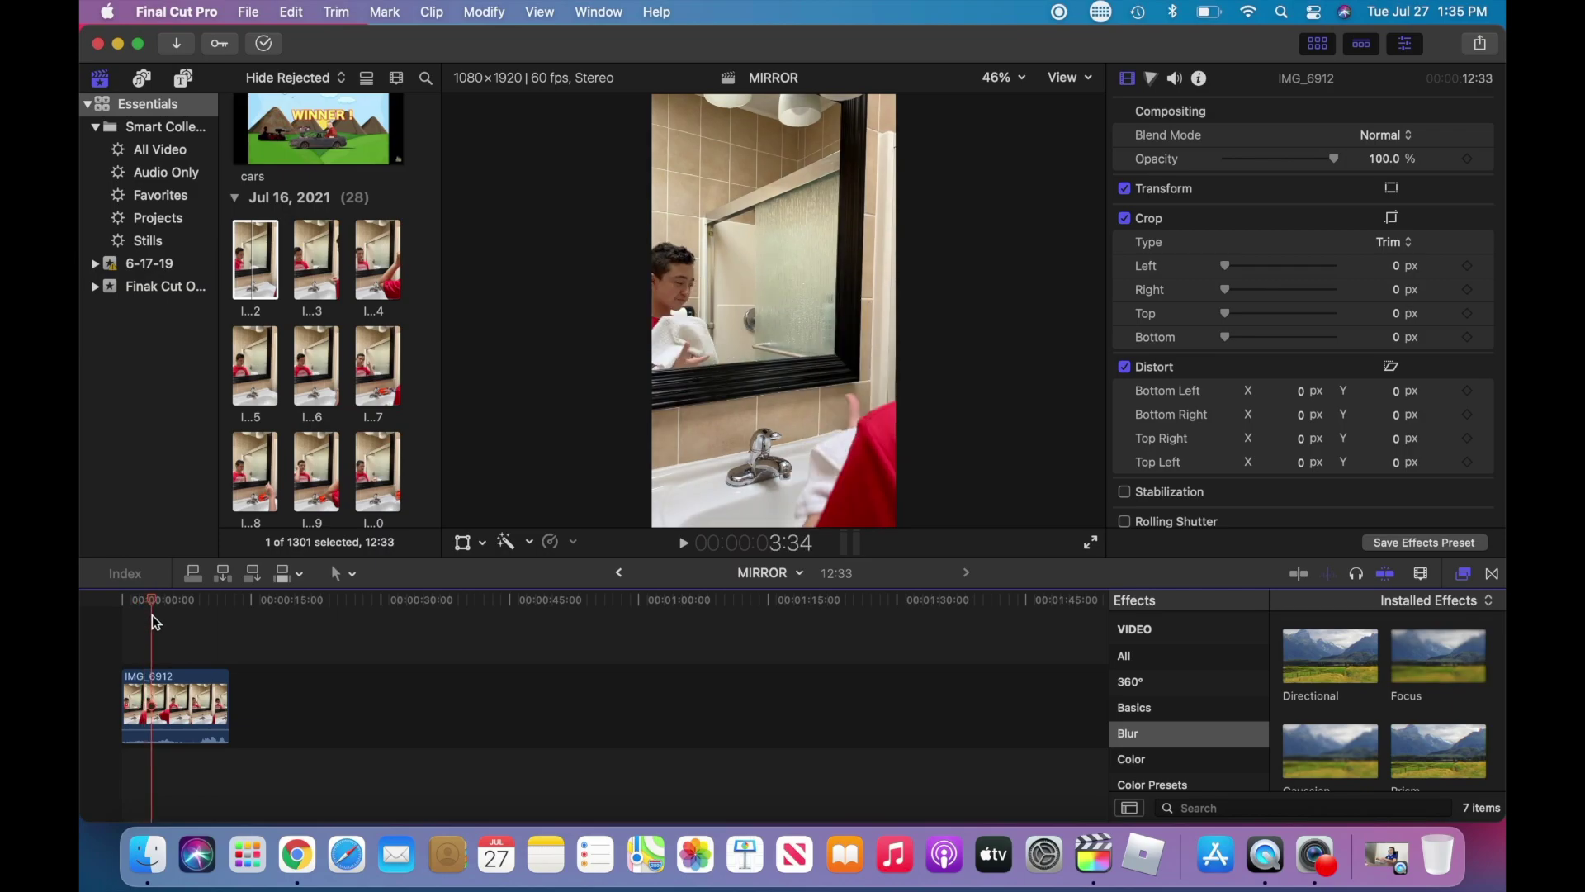
{"action": "left_click_drag", "start_coordinate": [134, 601], "coordinate": [180, 610]}
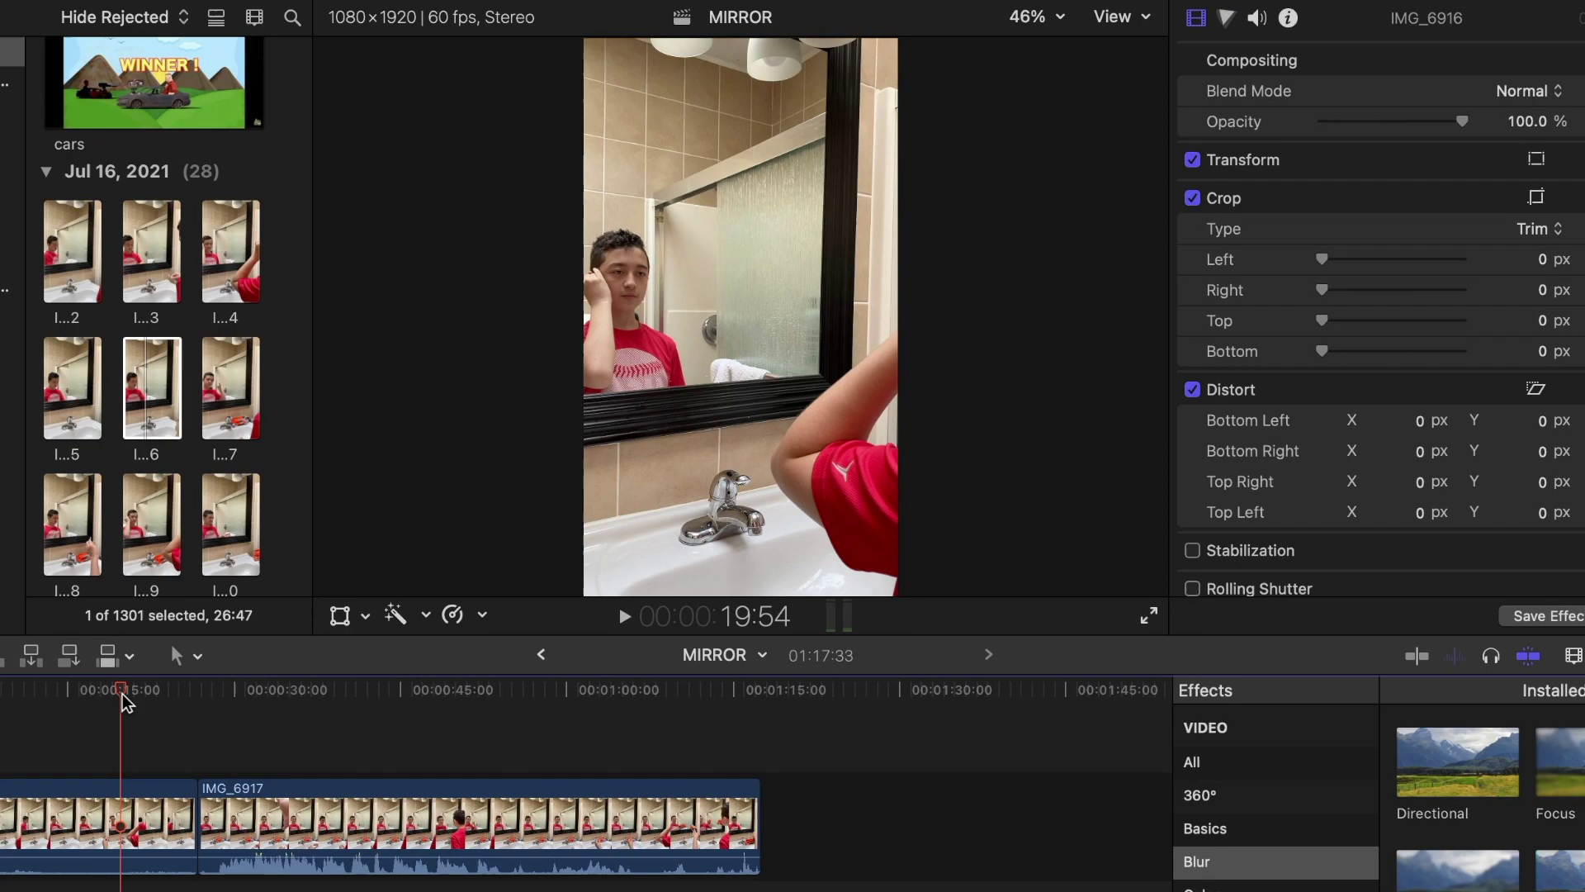
- Cut the IMG_6916 clip at 20:22 and delete the part after the cut
{"action": "left_click_drag", "start_coordinate": [122, 696], "coordinate": [125, 693]}
{"action": "left_click", "coordinate": [135, 814]}
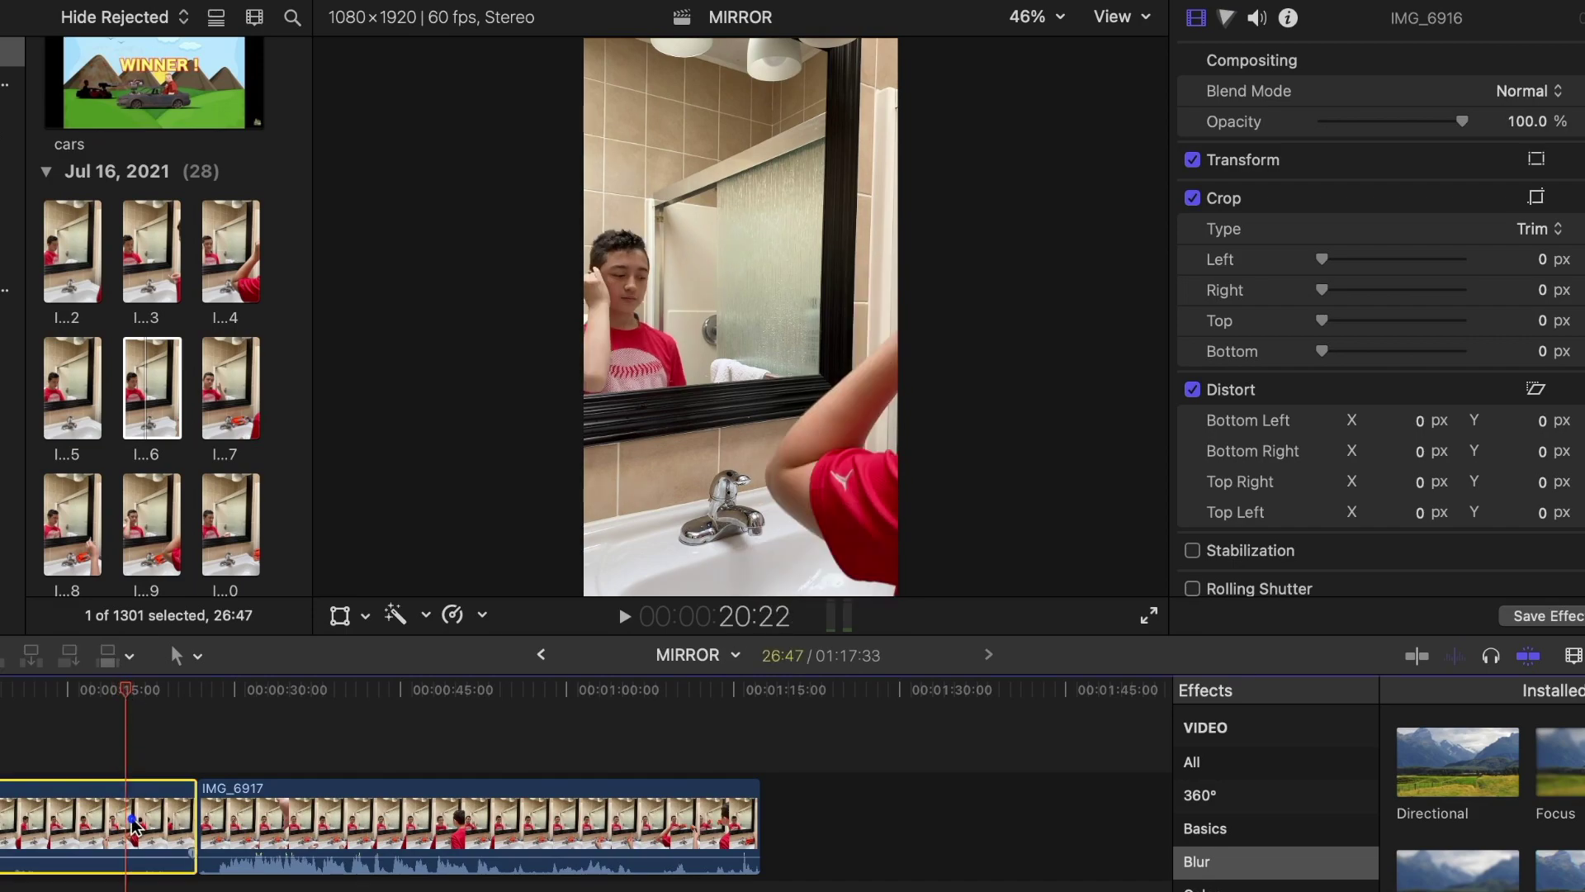
{"action": "left_click", "coordinate": [158, 820]}
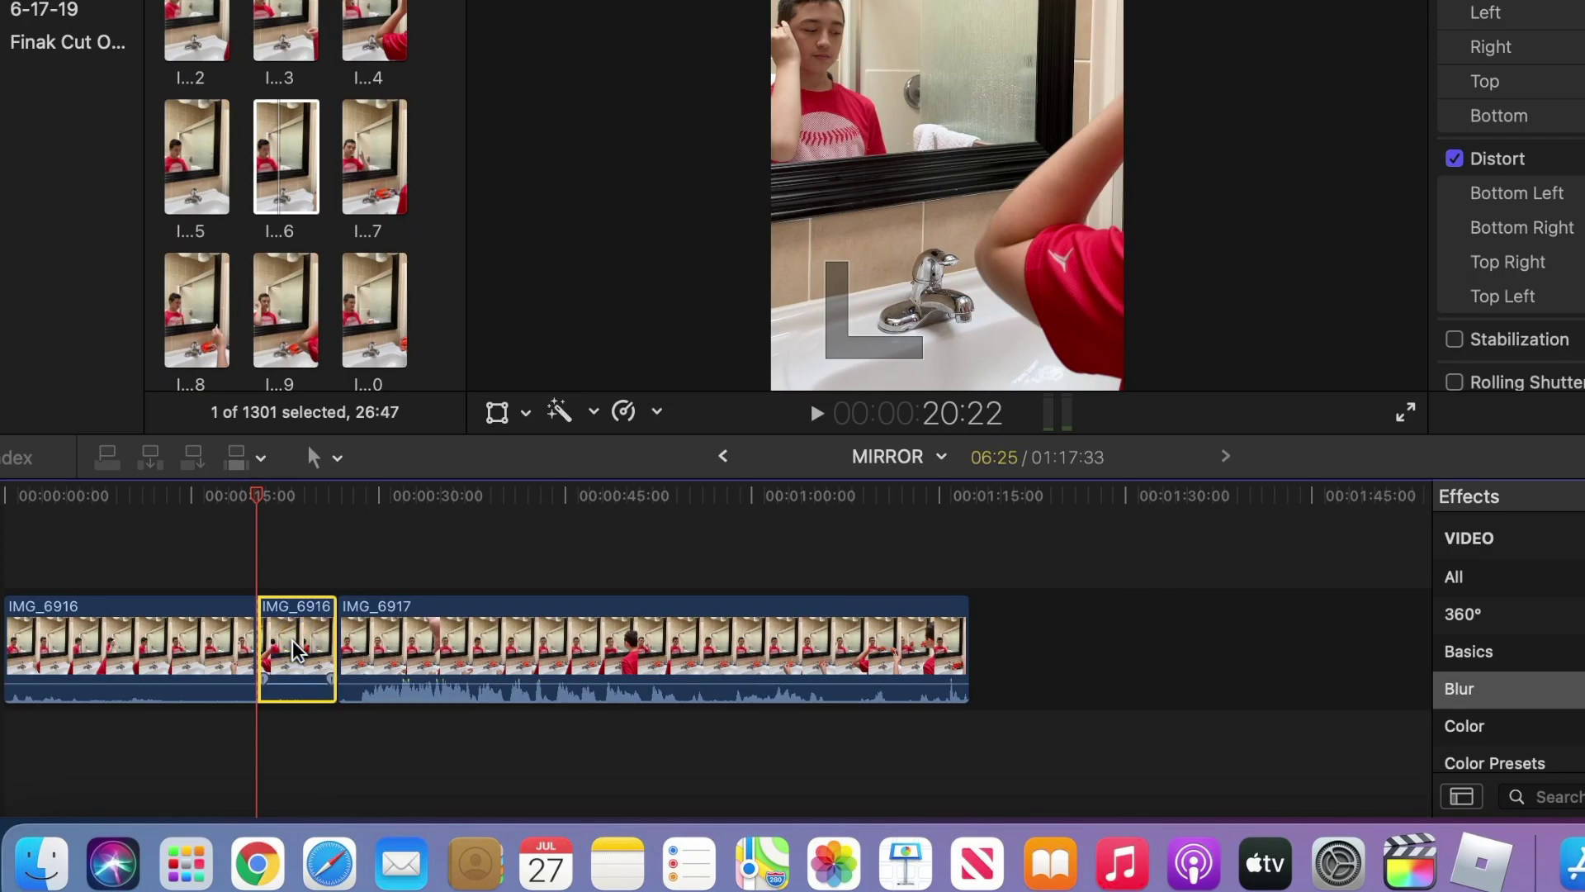
{"action": "key", "text": "Delete"}
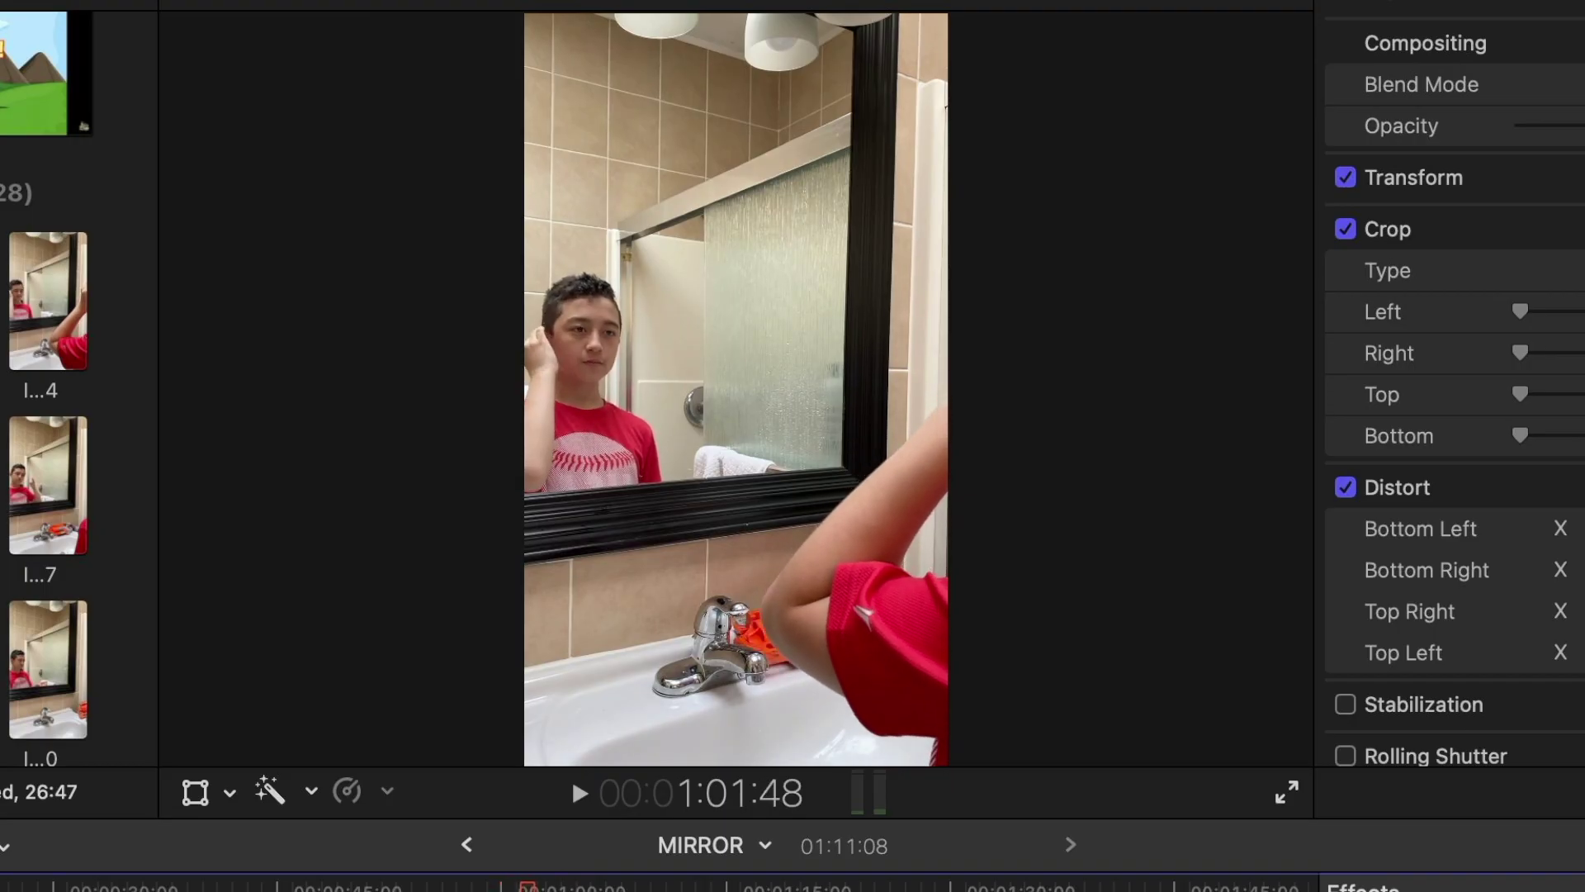
- Shorten the IMG_6917 clip and move it above the main track, overlapping the end of IMG_6916
{"action": "left_click_drag", "start_coordinate": [527, 888], "coordinate": [429, 889]}
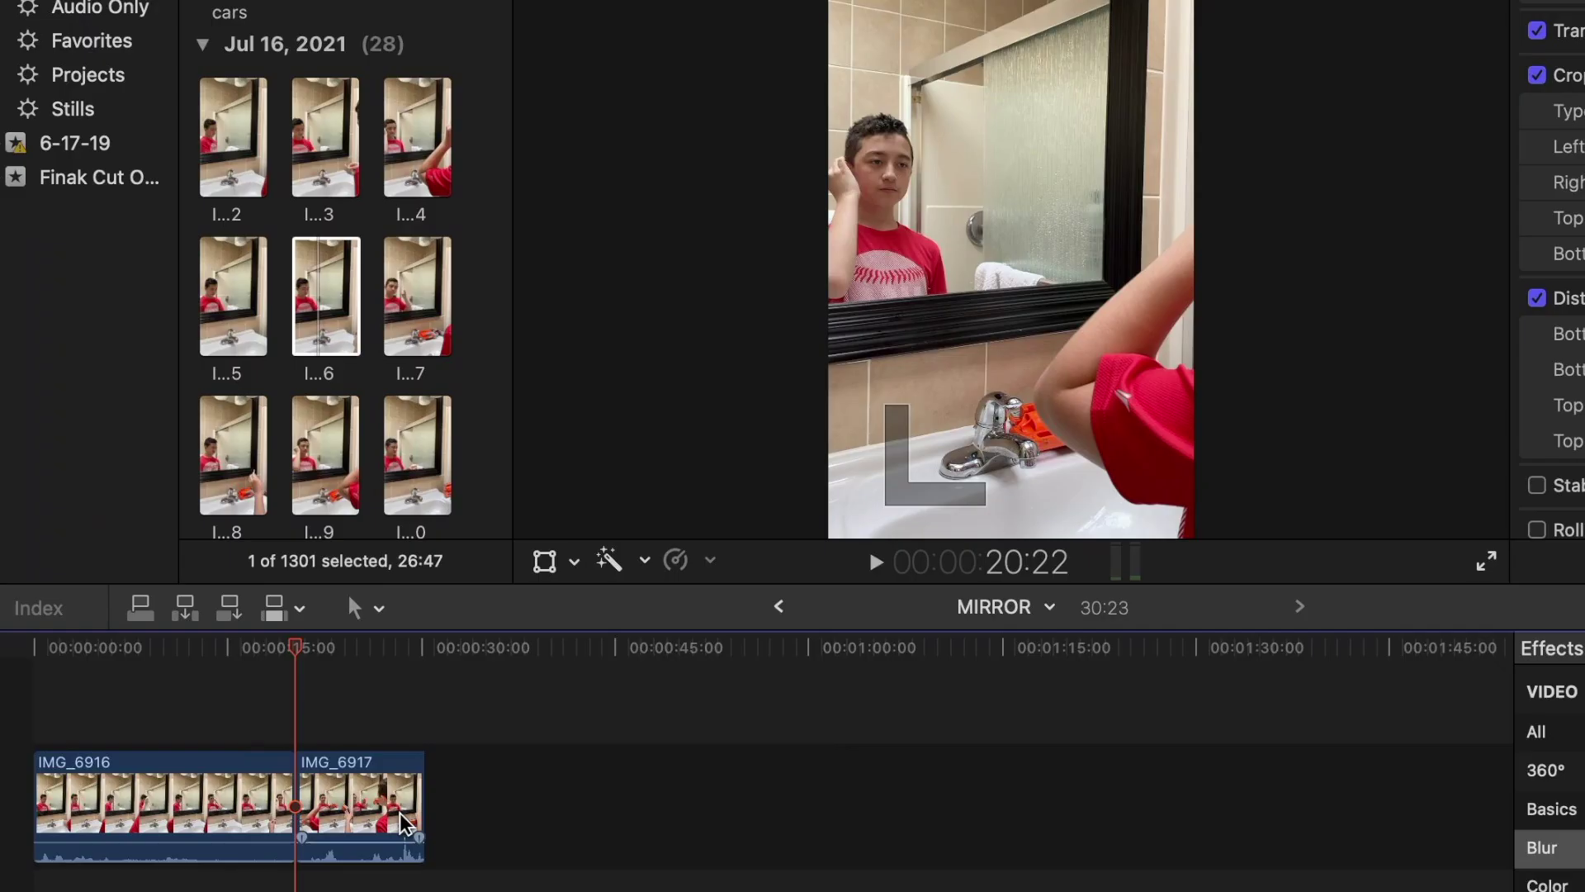
{"action": "left_click_drag", "start_coordinate": [405, 821], "coordinate": [330, 714]}
{"action": "left_click", "coordinate": [320, 772]}
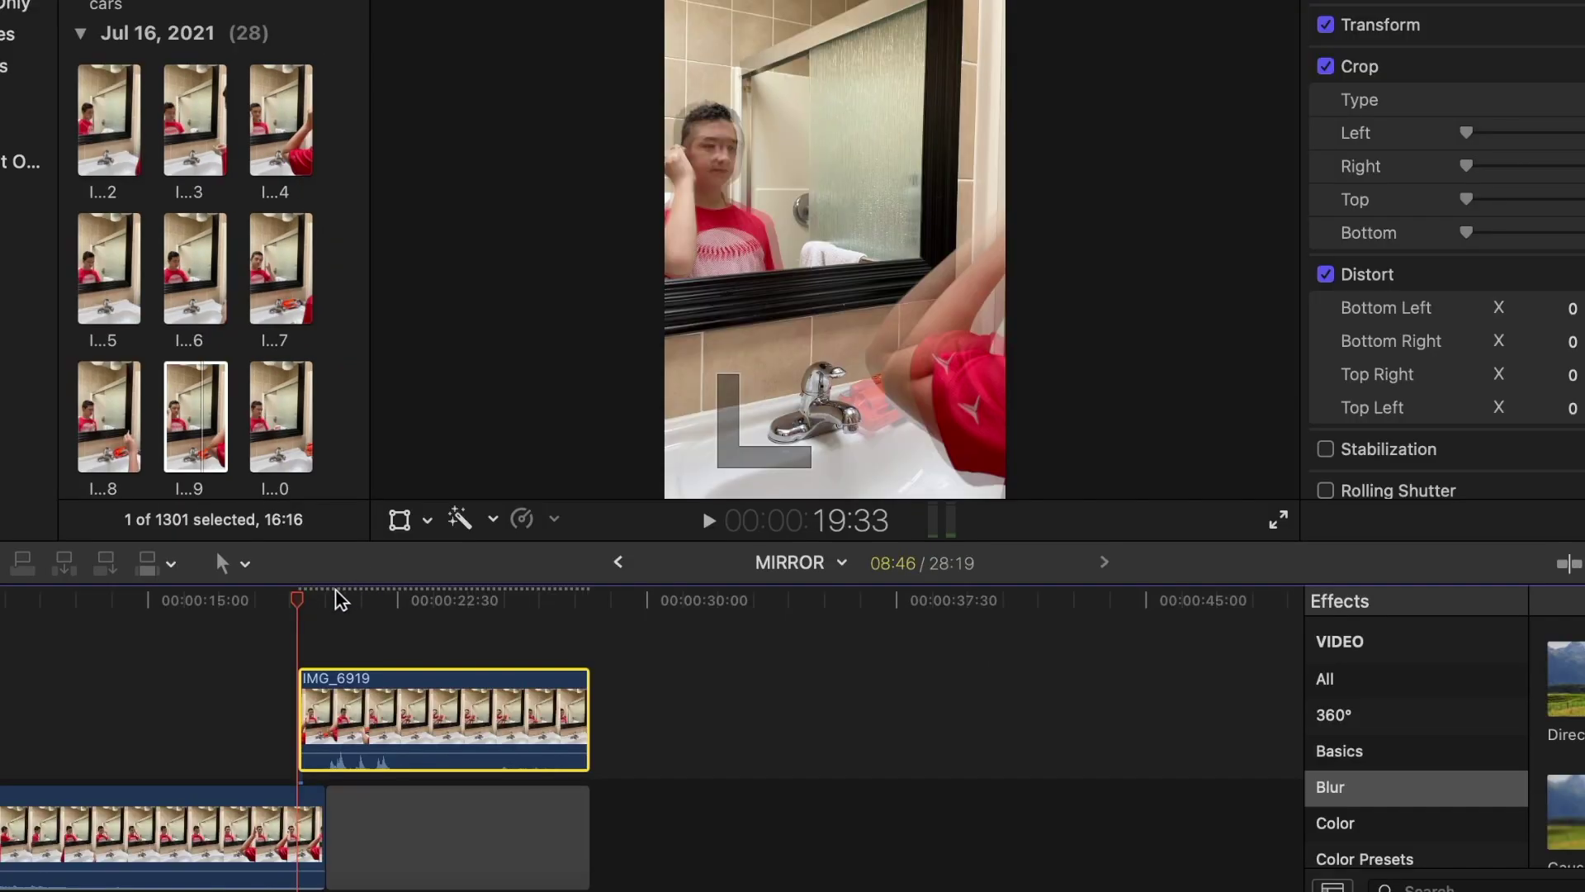
- Shift the connected IMG_6919 clip earlier so it starts at about 18:58, overlapping the end of the main clip
{"action": "left_click_drag", "start_coordinate": [301, 600], "coordinate": [325, 600]}
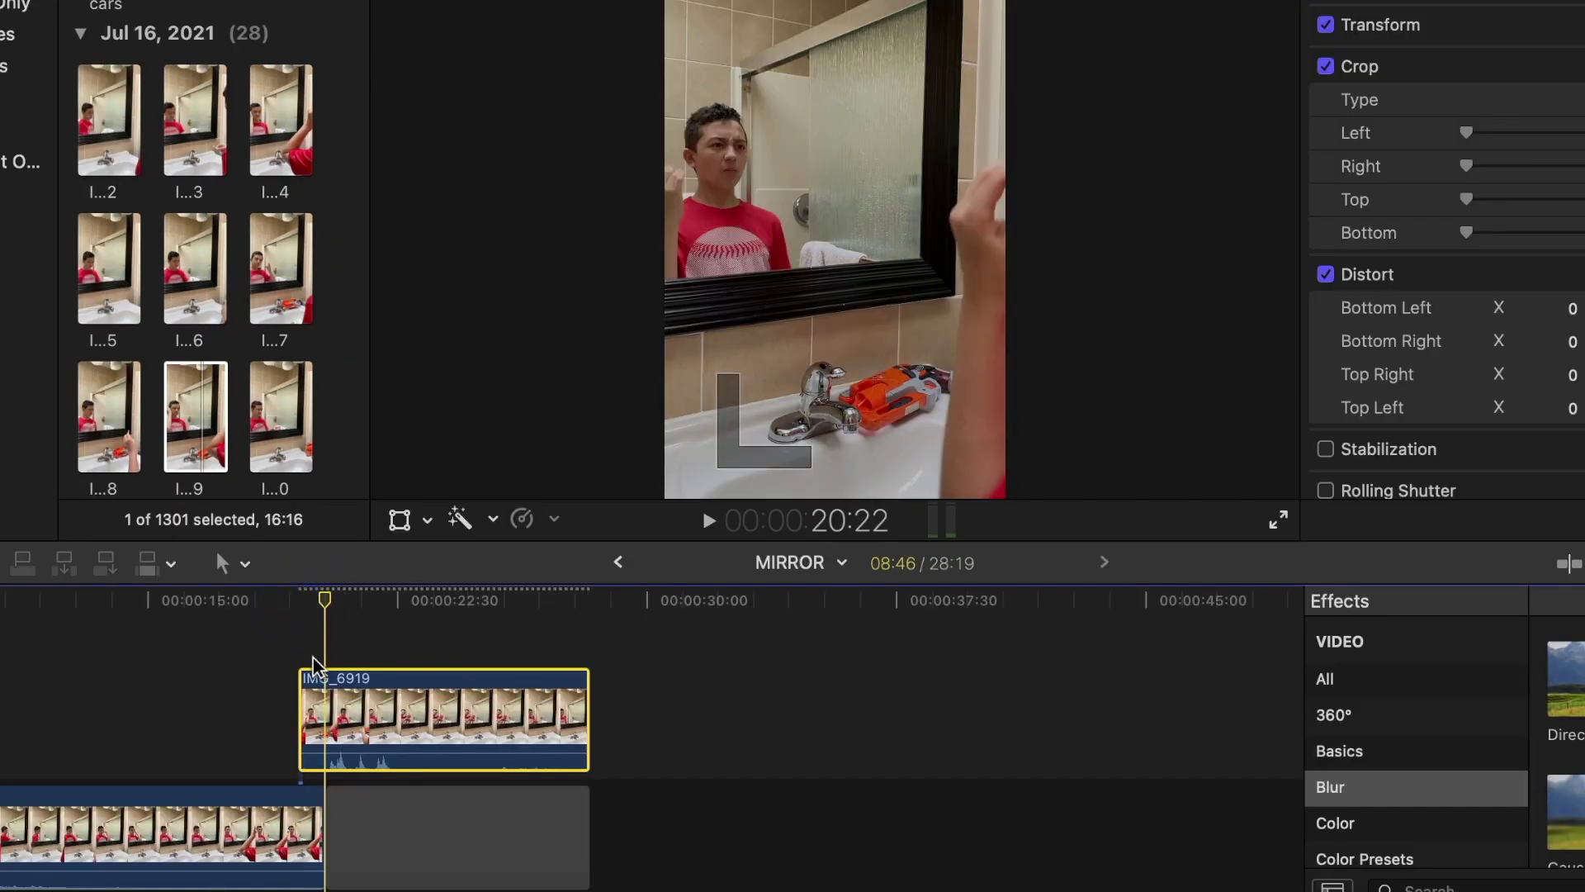
{"action": "left_click", "coordinate": [316, 723]}
{"action": "left_click_drag", "start_coordinate": [316, 723], "coordinate": [294, 722]}
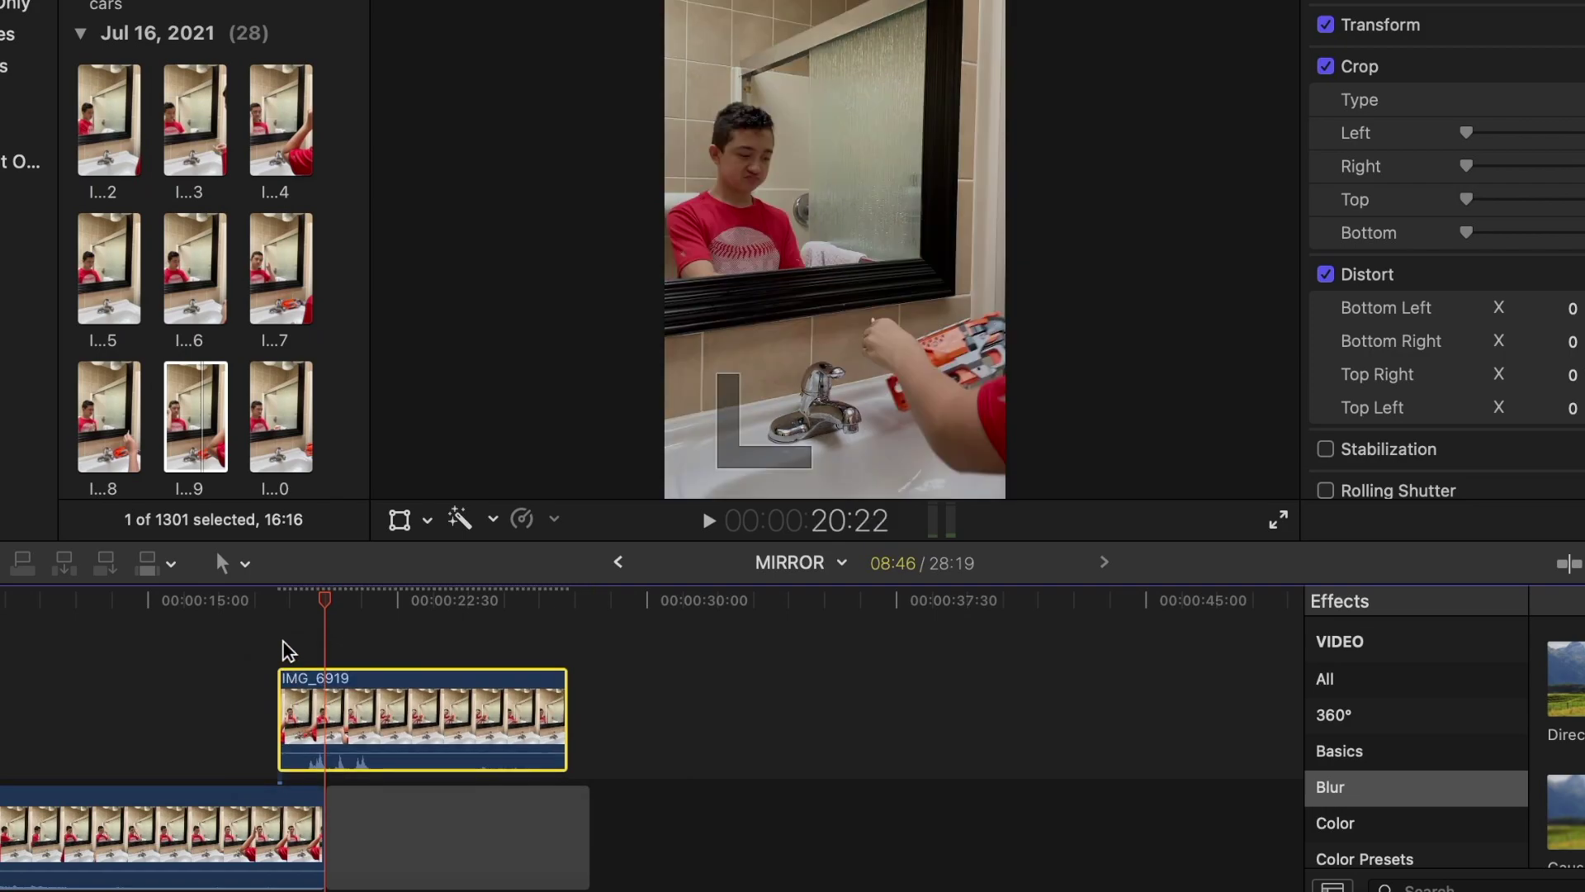
{"action": "left_click", "coordinate": [282, 643]}
- Extend the end of the main clip beneath IMG_6919 to about 23:04 and review the overlapping section
{"action": "left_click_drag", "start_coordinate": [284, 606], "coordinate": [302, 611]}
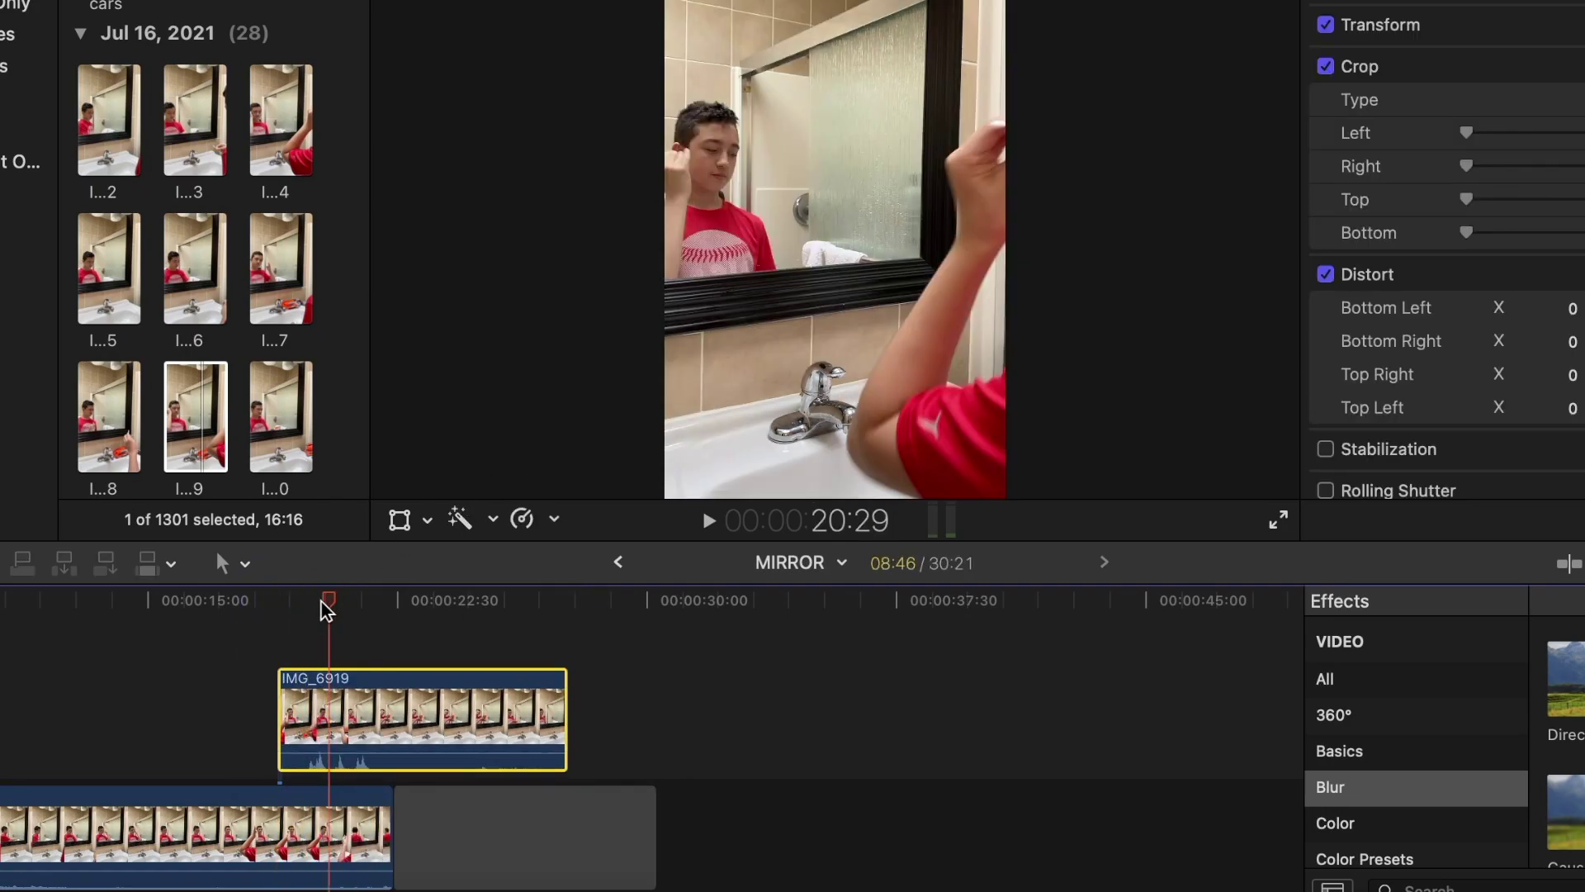
{"action": "left_click_drag", "start_coordinate": [329, 601], "coordinate": [367, 606]}
{"action": "left_click_drag", "start_coordinate": [390, 862], "coordinate": [412, 861]}
{"action": "left_click_drag", "start_coordinate": [368, 598], "coordinate": [328, 612]}
{"action": "key", "text": "c"}
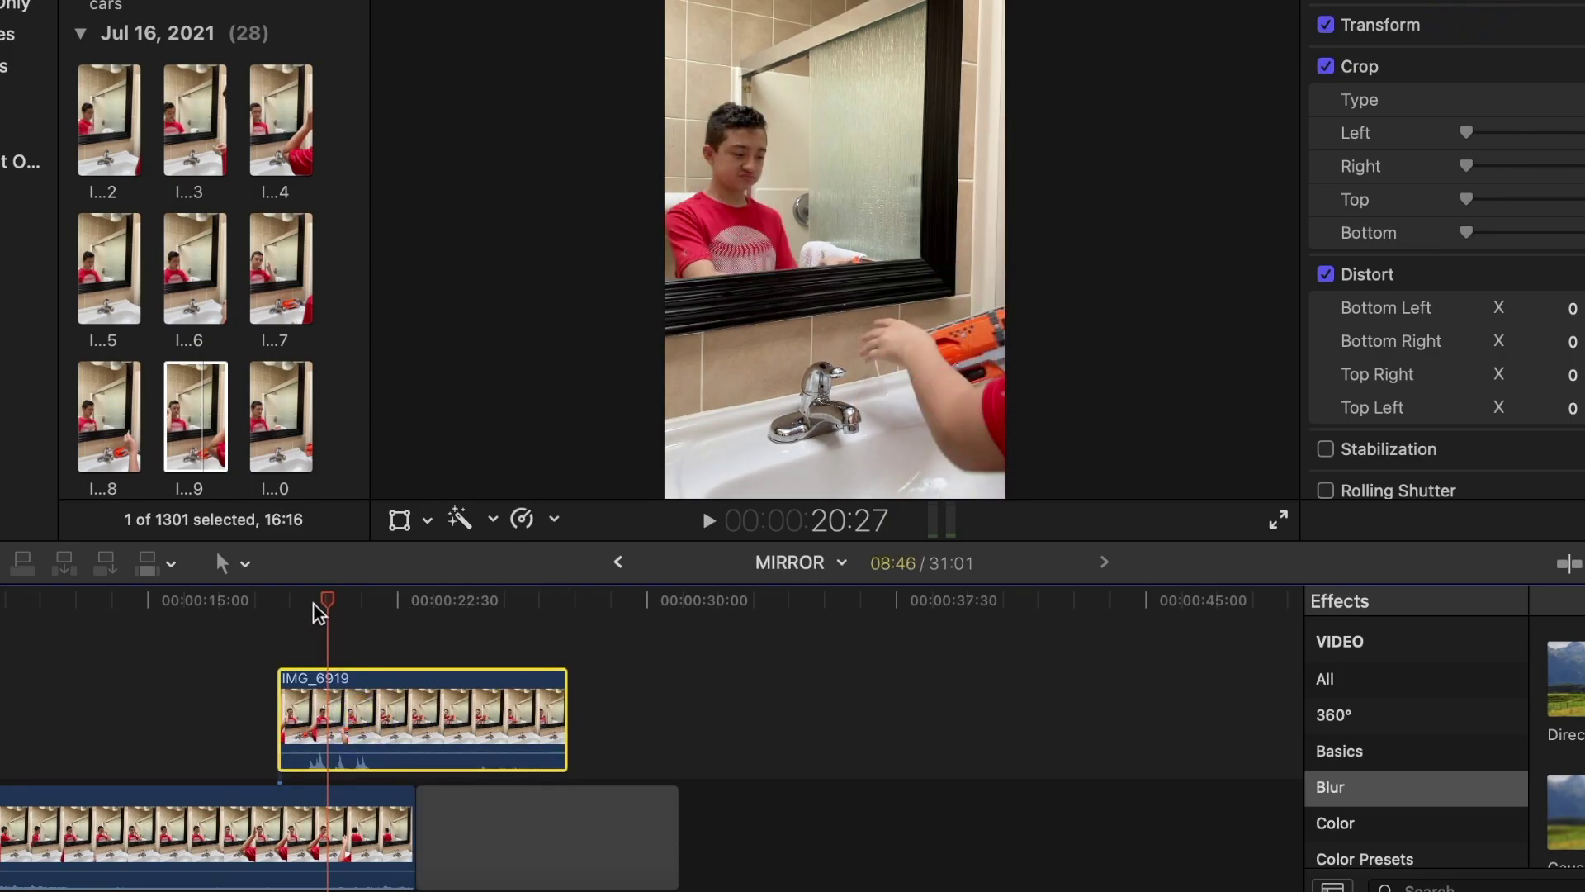
{"action": "mouse_move", "coordinate": [328, 611]}
{"action": "left_mouse_down"}
{"action": "mouse_move", "coordinate": [304, 611]}
{"action": "mouse_move", "coordinate": [356, 615]}
{"action": "left_mouse_up"}
{"action": "key", "text": "space"}
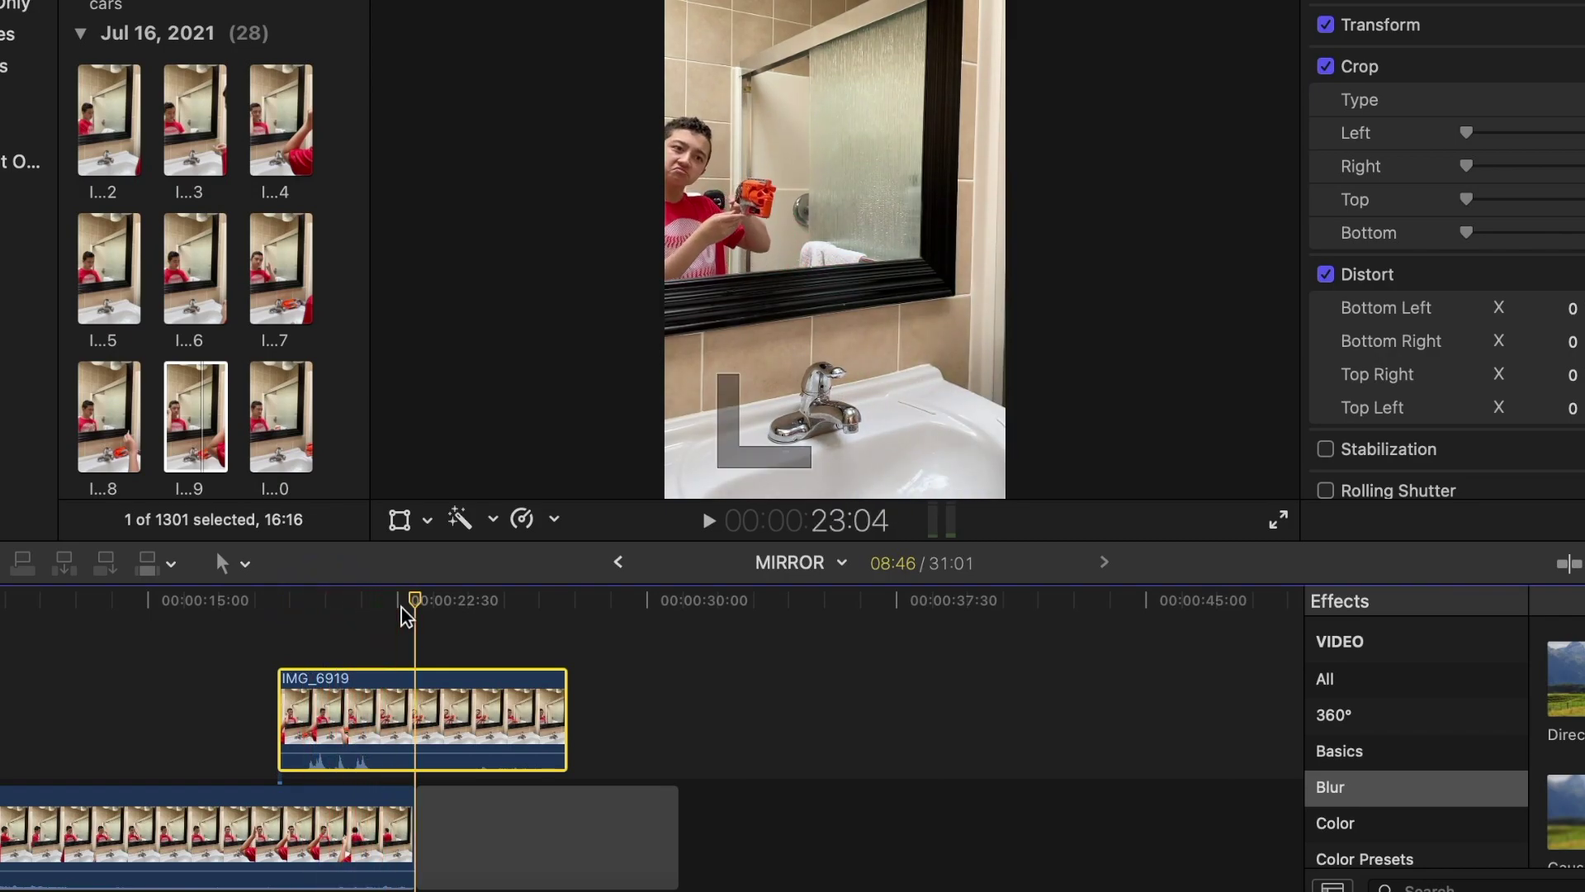
{"action": "left_click", "coordinate": [320, 636]}
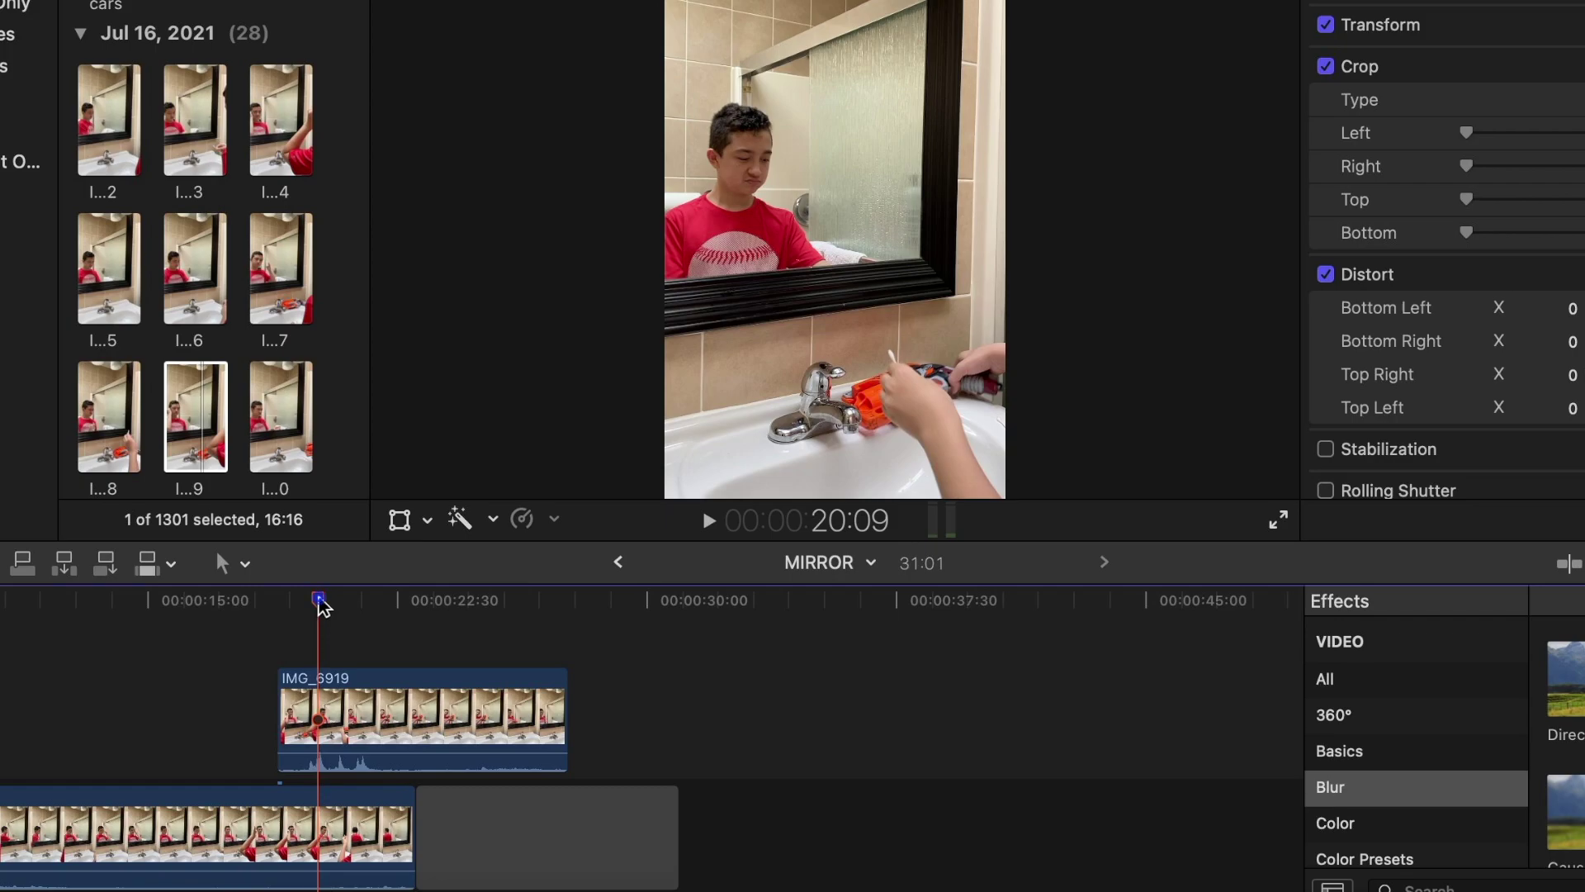
- Go frame by frame from 18:24 to 19:03 to examine the transition into the IMG_6919 clip
{"action": "left_click_drag", "start_coordinate": [320, 601], "coordinate": [260, 617]}
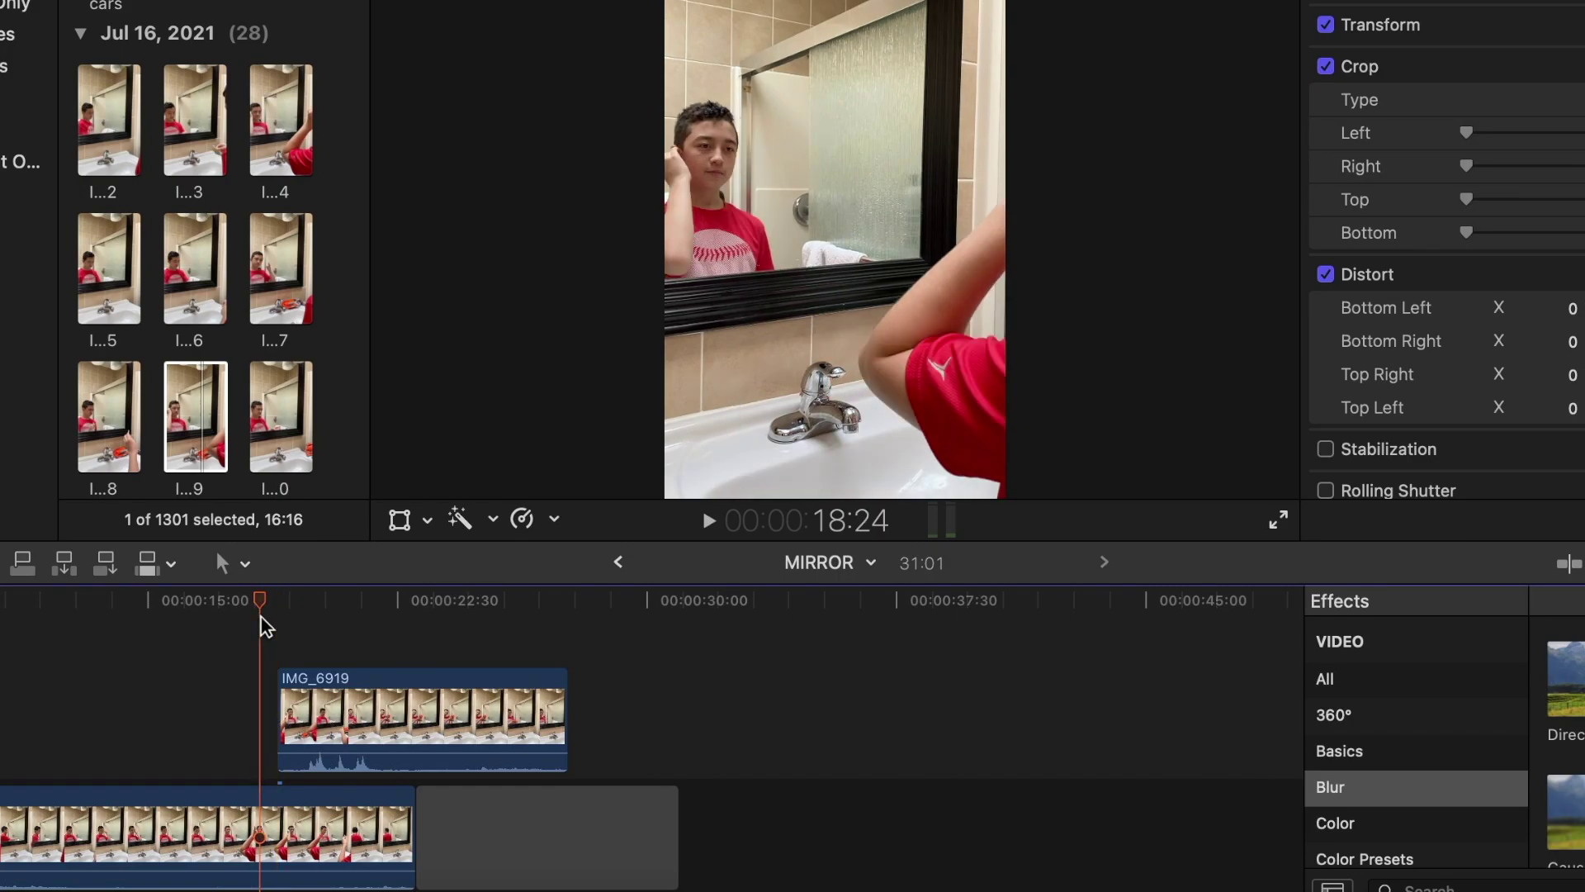
{"action": "key", "text": "Right"}
{"action": "key", "text": "Right"}
{"action": "key", "text": "Right"}
{"action": "key", "text": "Right"}
{"action": "key", "text": "Right"}
{"action": "key", "text": "Right"}
{"action": "key", "text": "Right"}
{"action": "key", "text": "Right"}
{"action": "key", "text": "Right"}
{"action": "key", "text": "Right"}
{"action": "key", "text": "Right"}
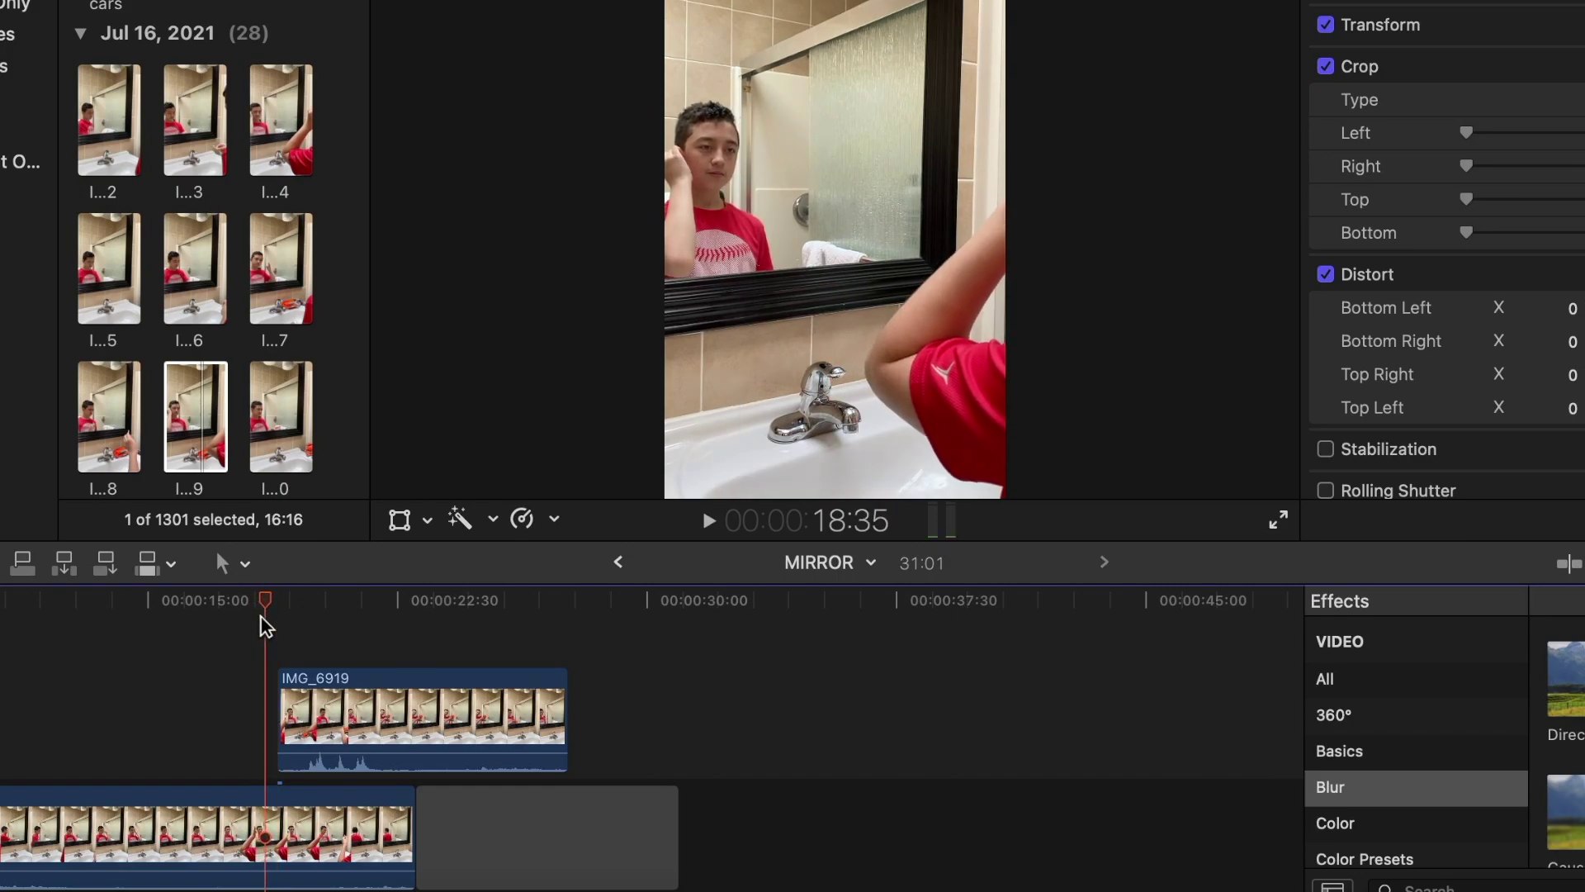
{"action": "key", "text": "Right"}
{"action": "key", "text": "Right"}
{"action": "key", "text": "Right"}
{"action": "key", "text": "Right"}
{"action": "key", "text": "Right"}
{"action": "key", "text": "Right"}
{"action": "key", "text": "Right"}
{"action": "key", "text": "Right"}
{"action": "key", "text": "Right"}
{"action": "key", "text": "Right"}
{"action": "key", "text": "Right"}
{"action": "key", "text": "Right"}
{"action": "key", "text": "Right"}
{"action": "key", "text": "Right"}
{"action": "key", "text": "Right"}
{"action": "key", "text": "Right"}
{"action": "key", "text": "Right"}
{"action": "key", "text": "Right"}
{"action": "key", "text": "Right"}
{"action": "key", "text": "Right"}
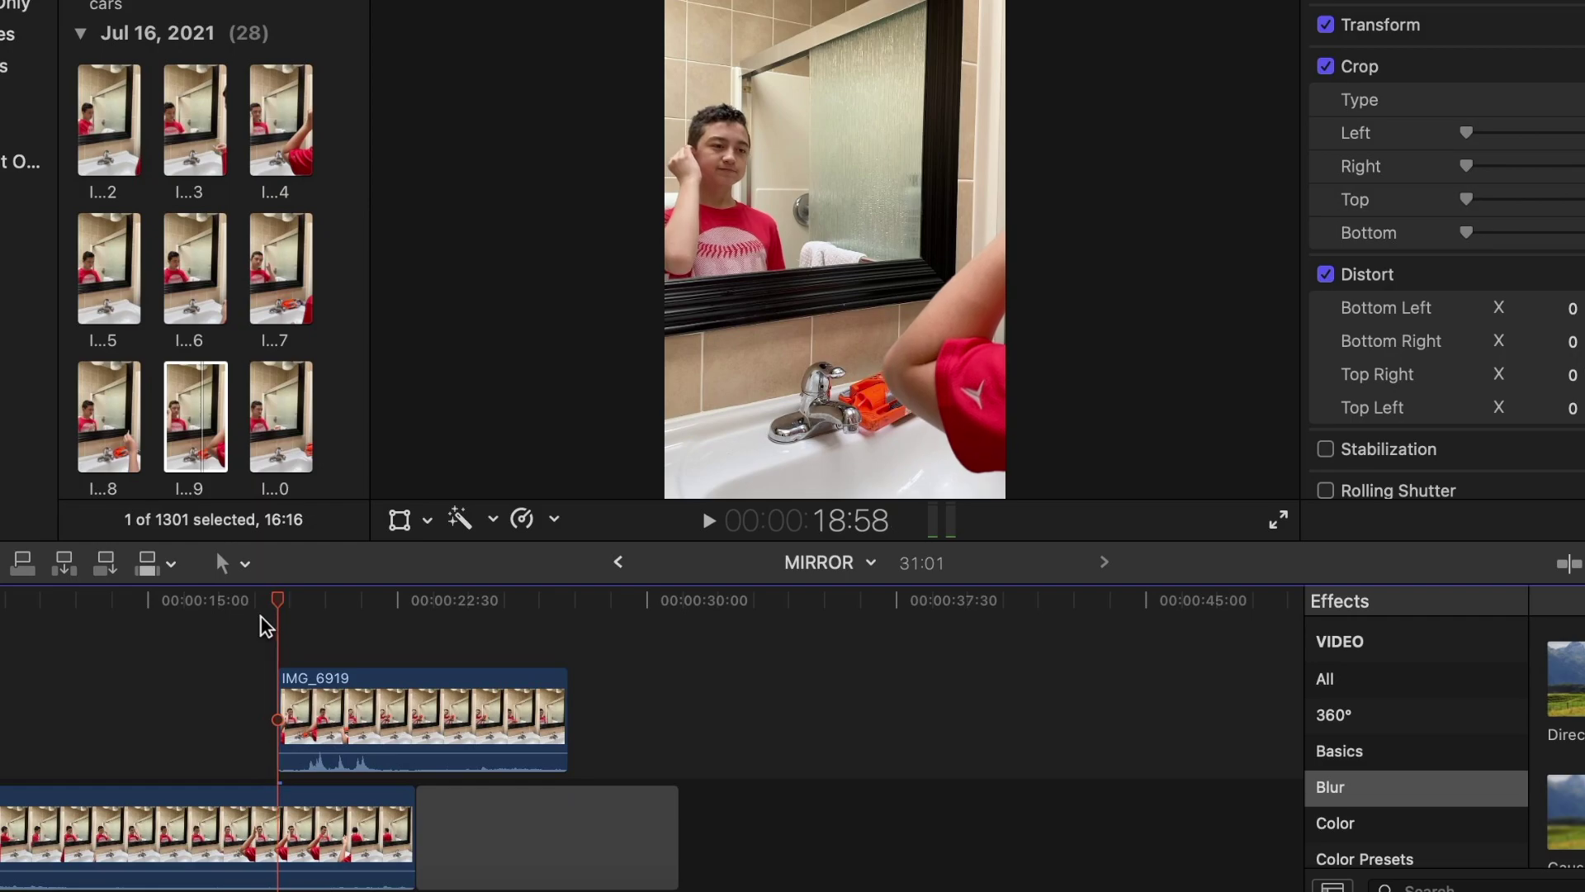
{"action": "key", "text": "Right"}
{"action": "key", "text": "Right"}
{"action": "key", "text": "Right"}
{"action": "key", "text": "Right"}
{"action": "key", "text": "Right"}
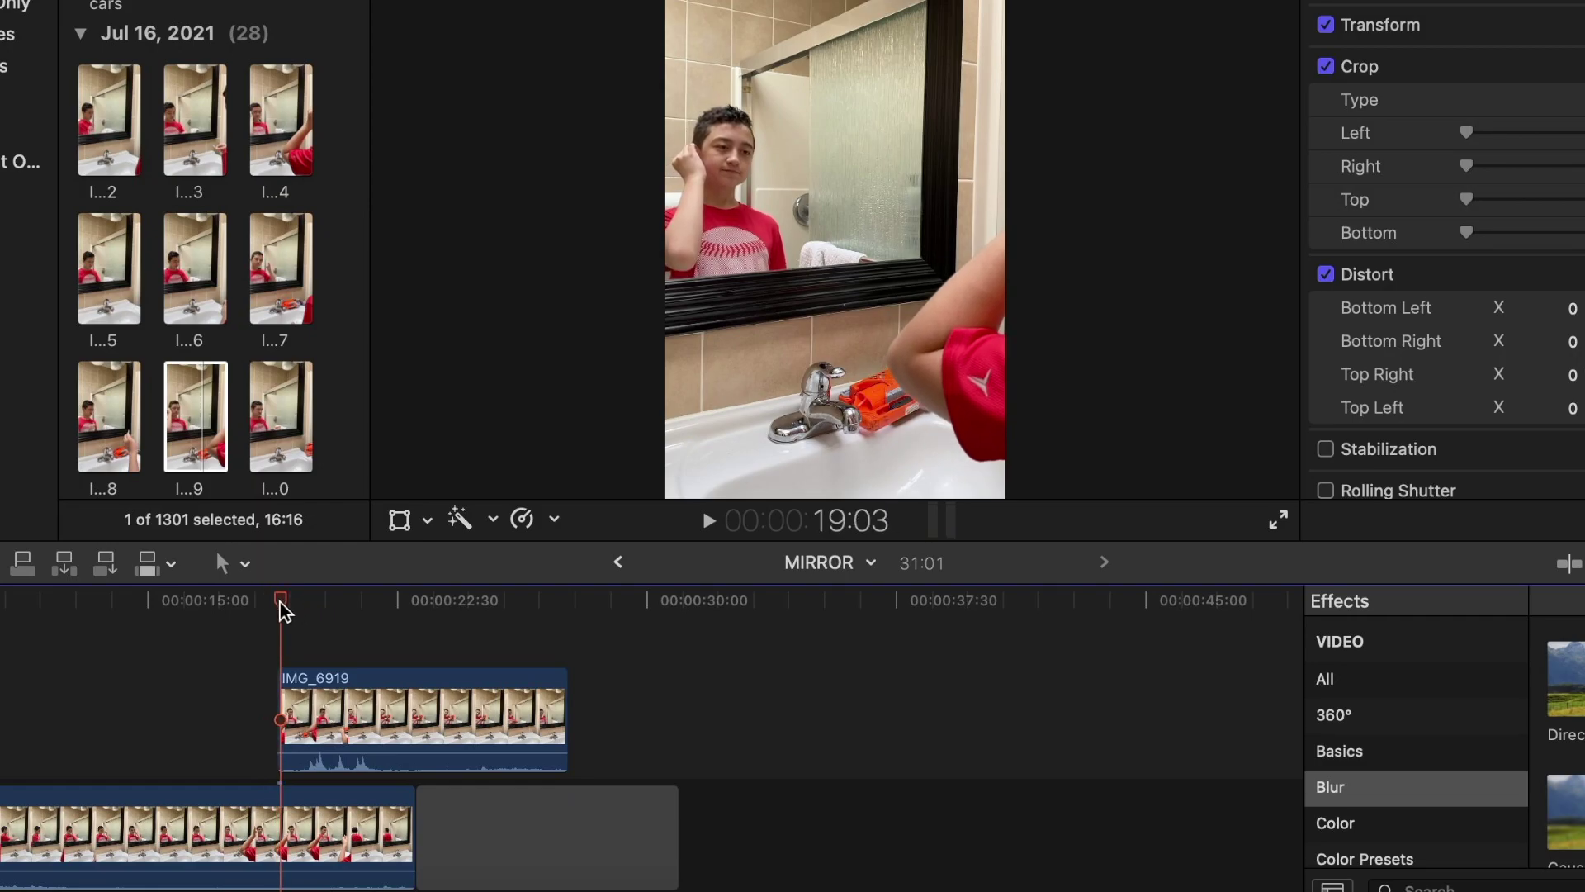
- Lower the opacity of IMG_6919 at 21:27 to see the main clip through it
{"action": "left_click_drag", "start_coordinate": [280, 602], "coordinate": [361, 608]}
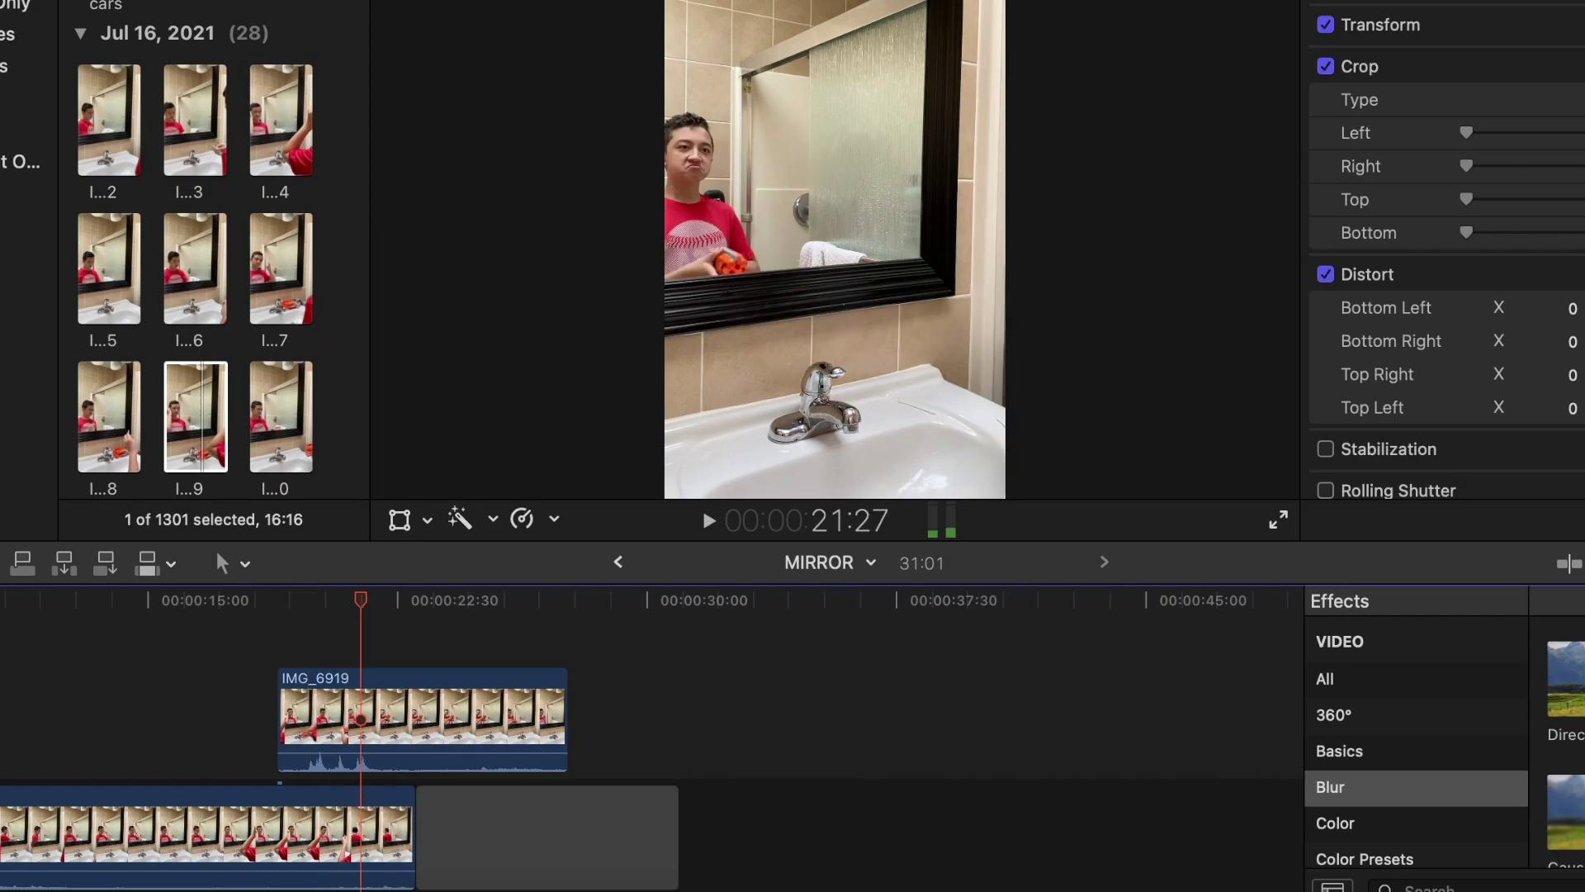
{"action": "left_click_drag", "start_coordinate": [1580, 0], "coordinate": [1512, 7]}
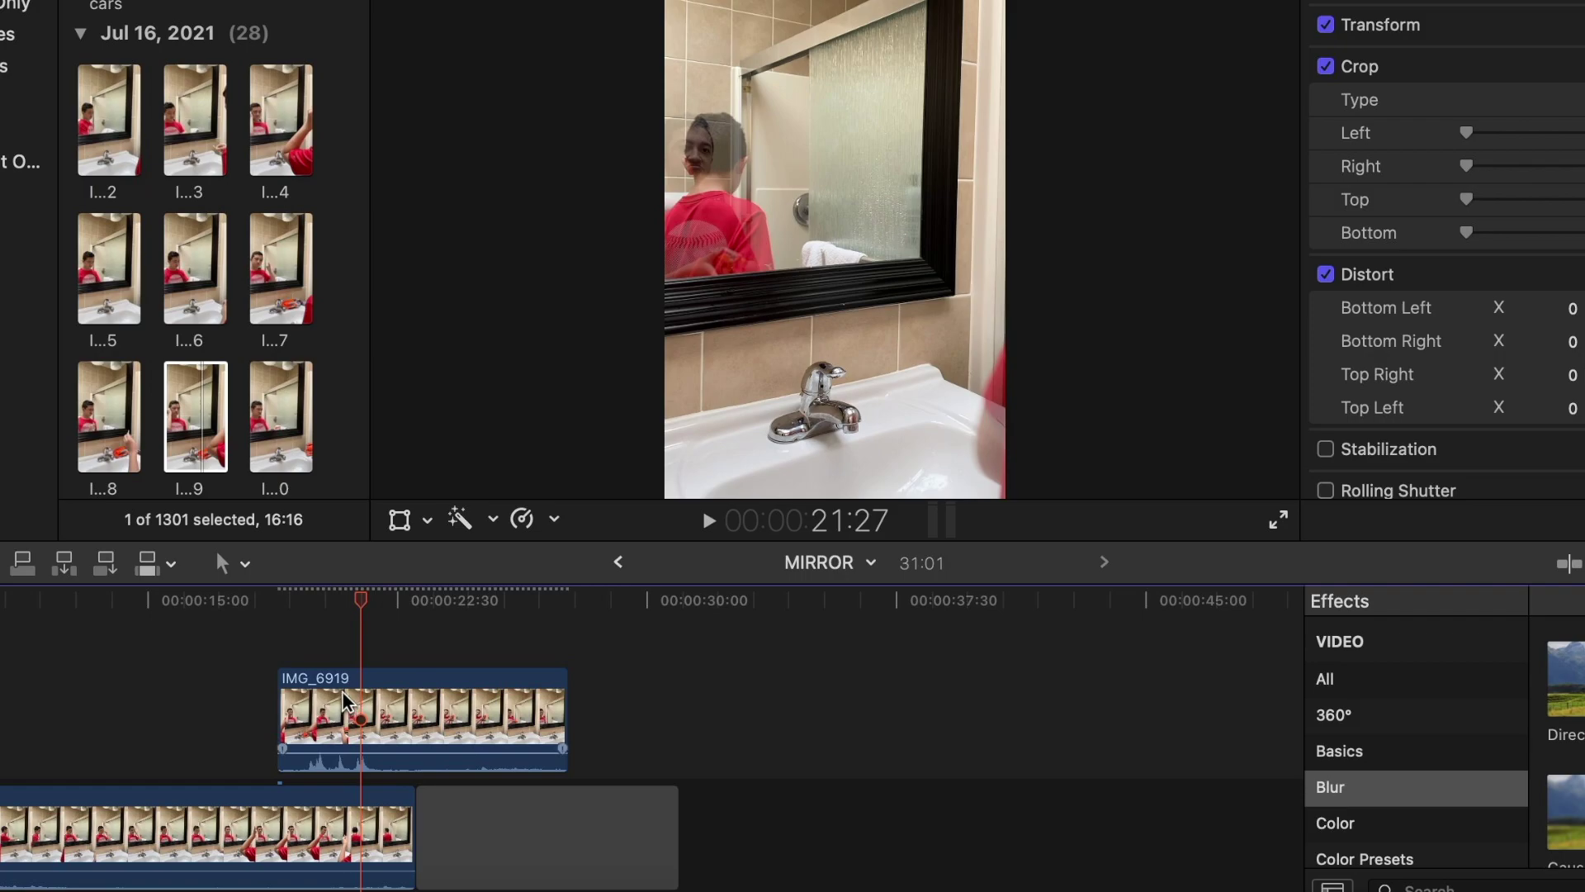
- Apply the Draw Mask effect to the IMG_6919 clip with the playhead at 20:37
{"action": "left_click_drag", "start_coordinate": [361, 598], "coordinate": [326, 603]}
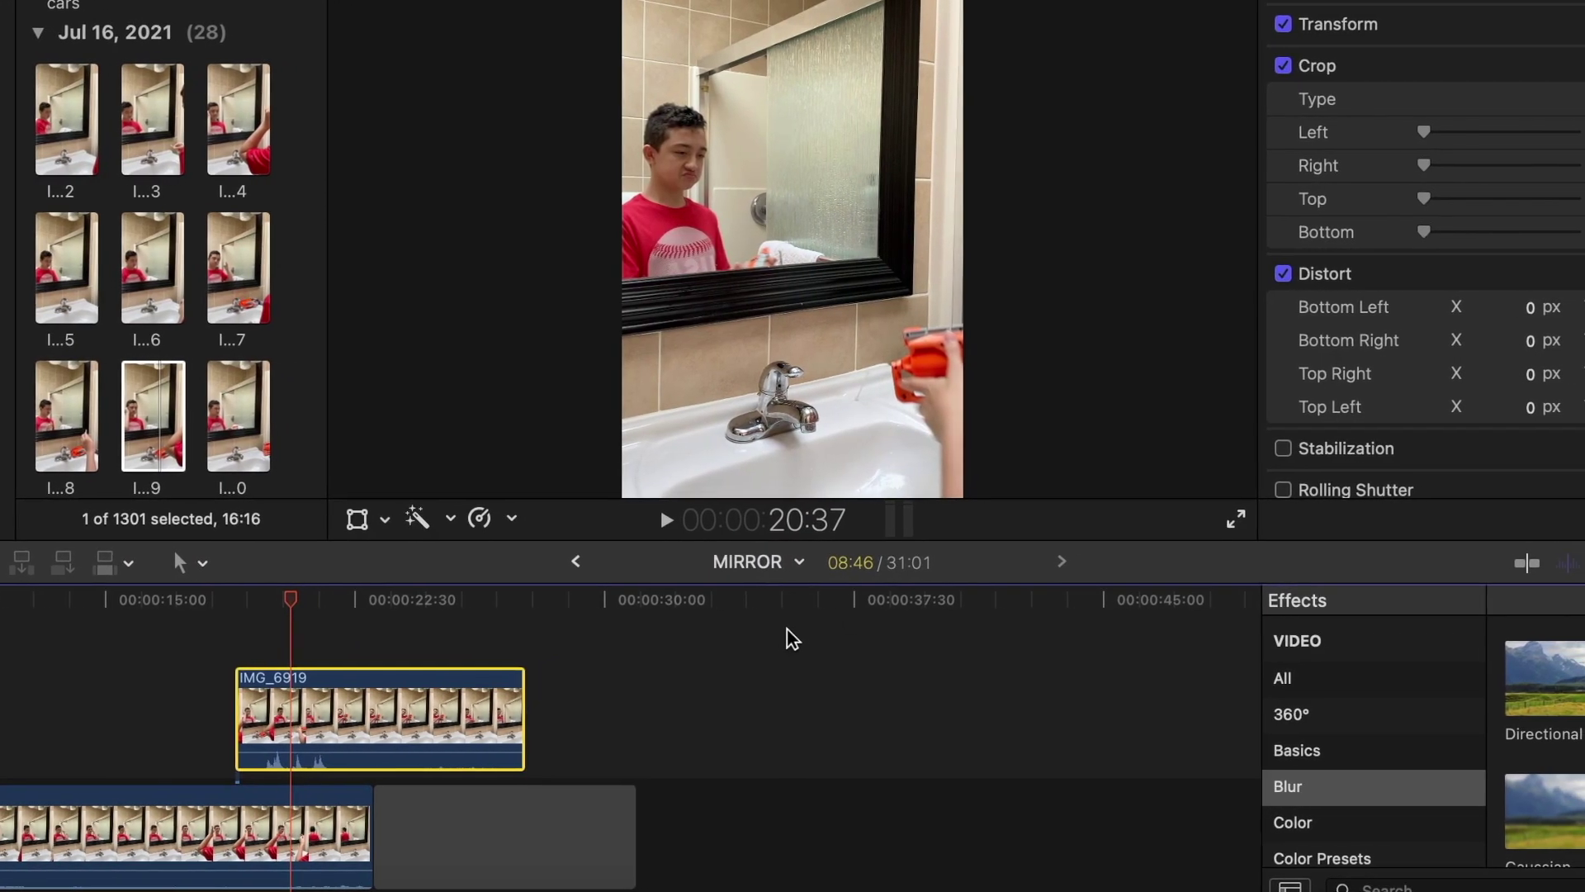
{"action": "scroll", "coordinate": [1395, 706], "scroll_direction": "down", "scroll_amount": 3}
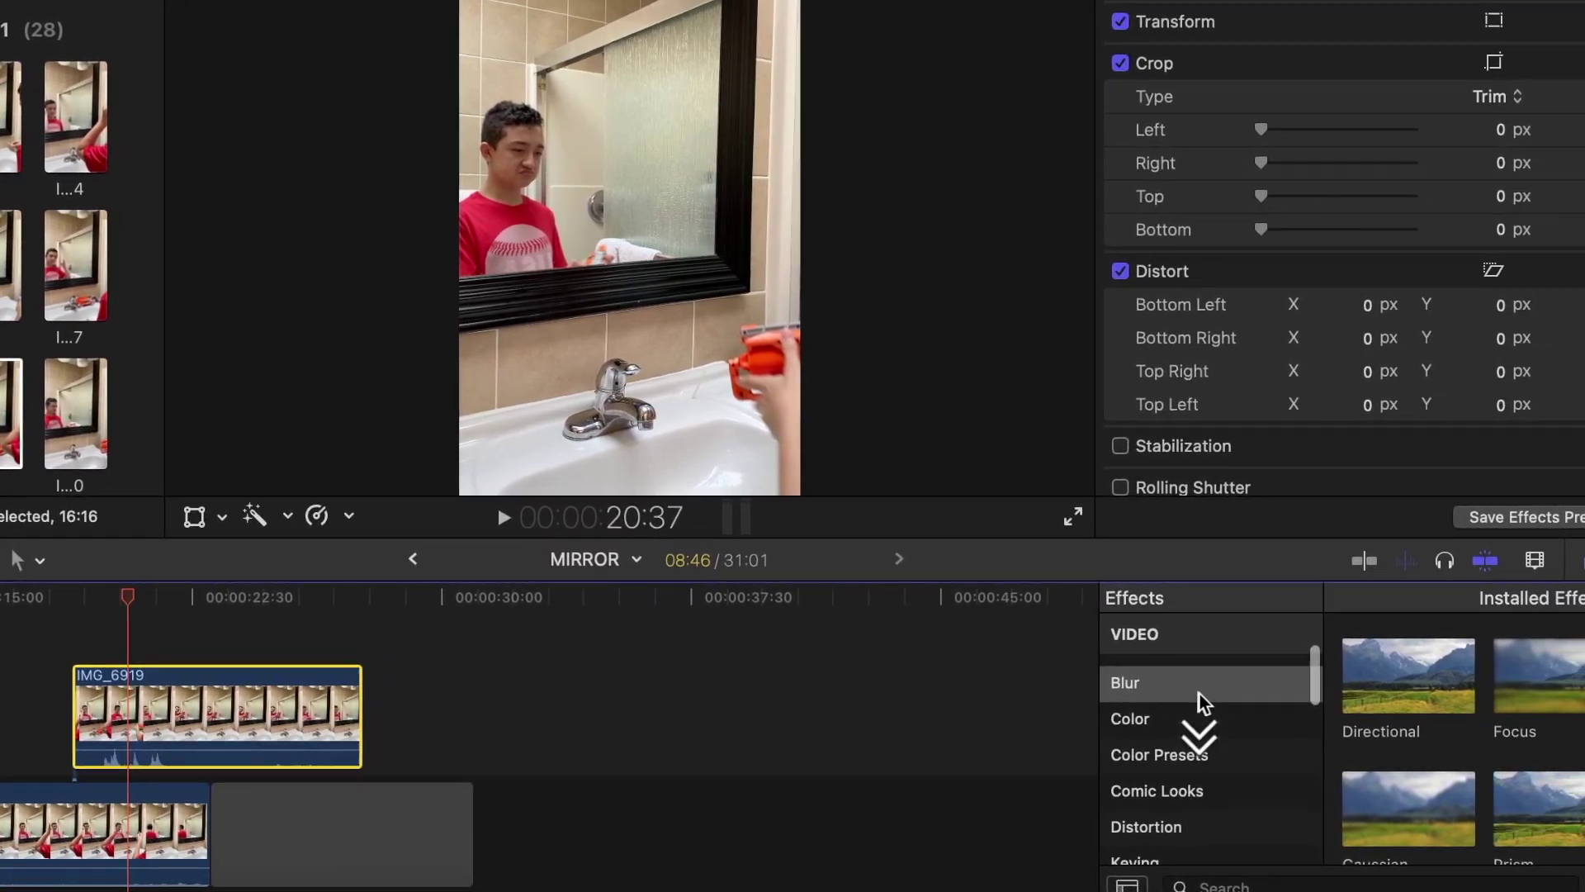
{"action": "scroll", "coordinate": [1239, 700], "scroll_direction": "down", "scroll_amount": 5}
{"action": "left_click", "coordinate": [1137, 765]}
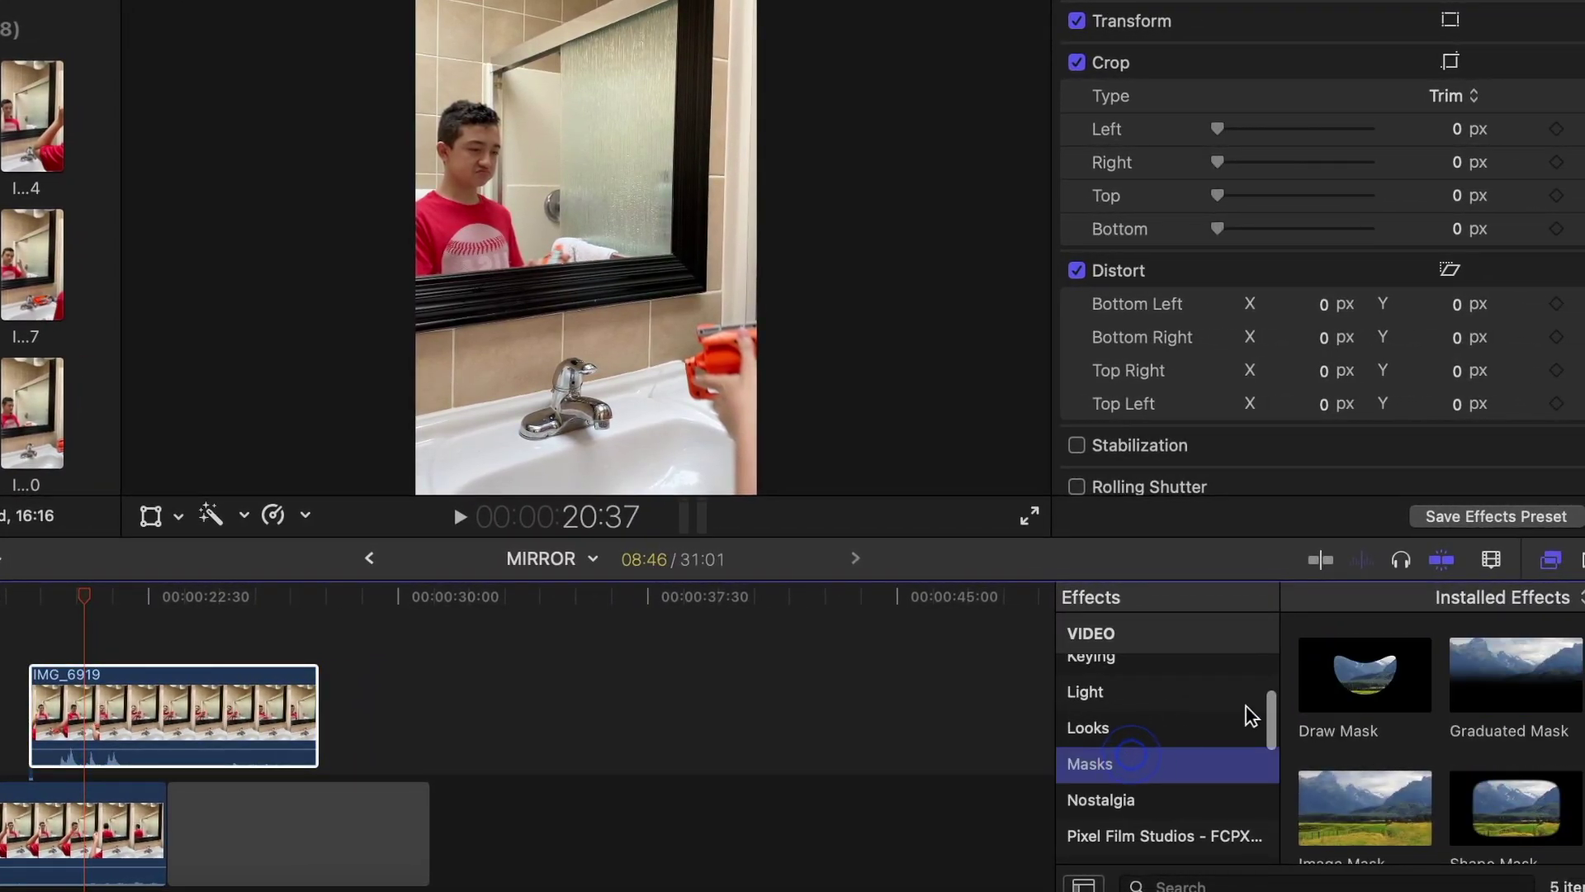
{"action": "left_click_drag", "start_coordinate": [1365, 675], "coordinate": [91, 708]}
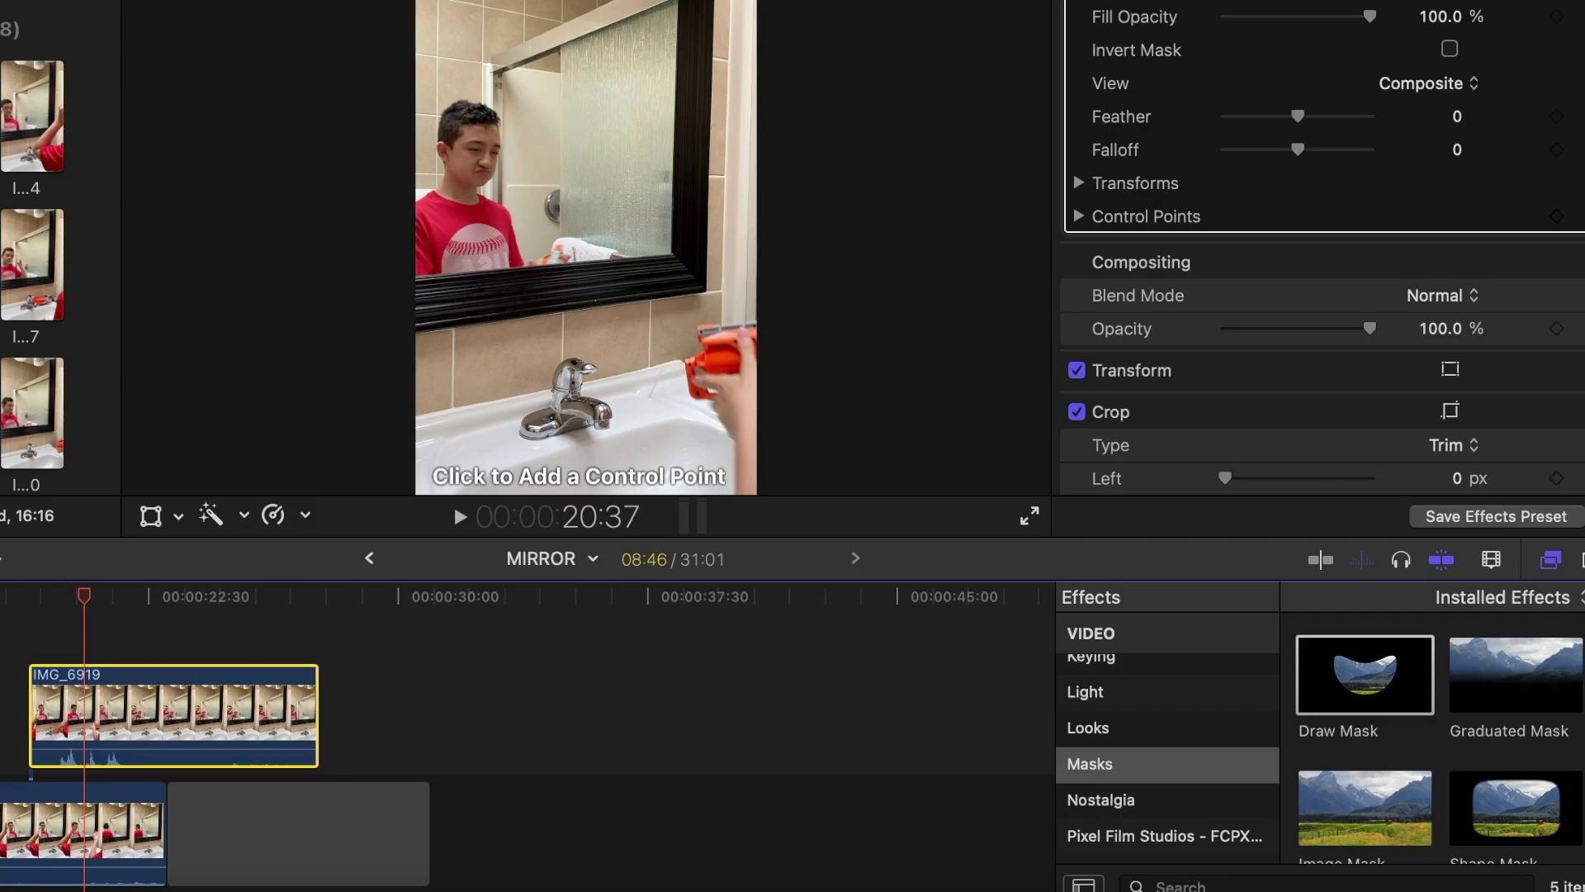
- Draw a closed mask around the mirror's reflection, following the frame's inner edge and extending past the picture's upper and left edges
{"action": "left_click", "coordinate": [673, 3]}
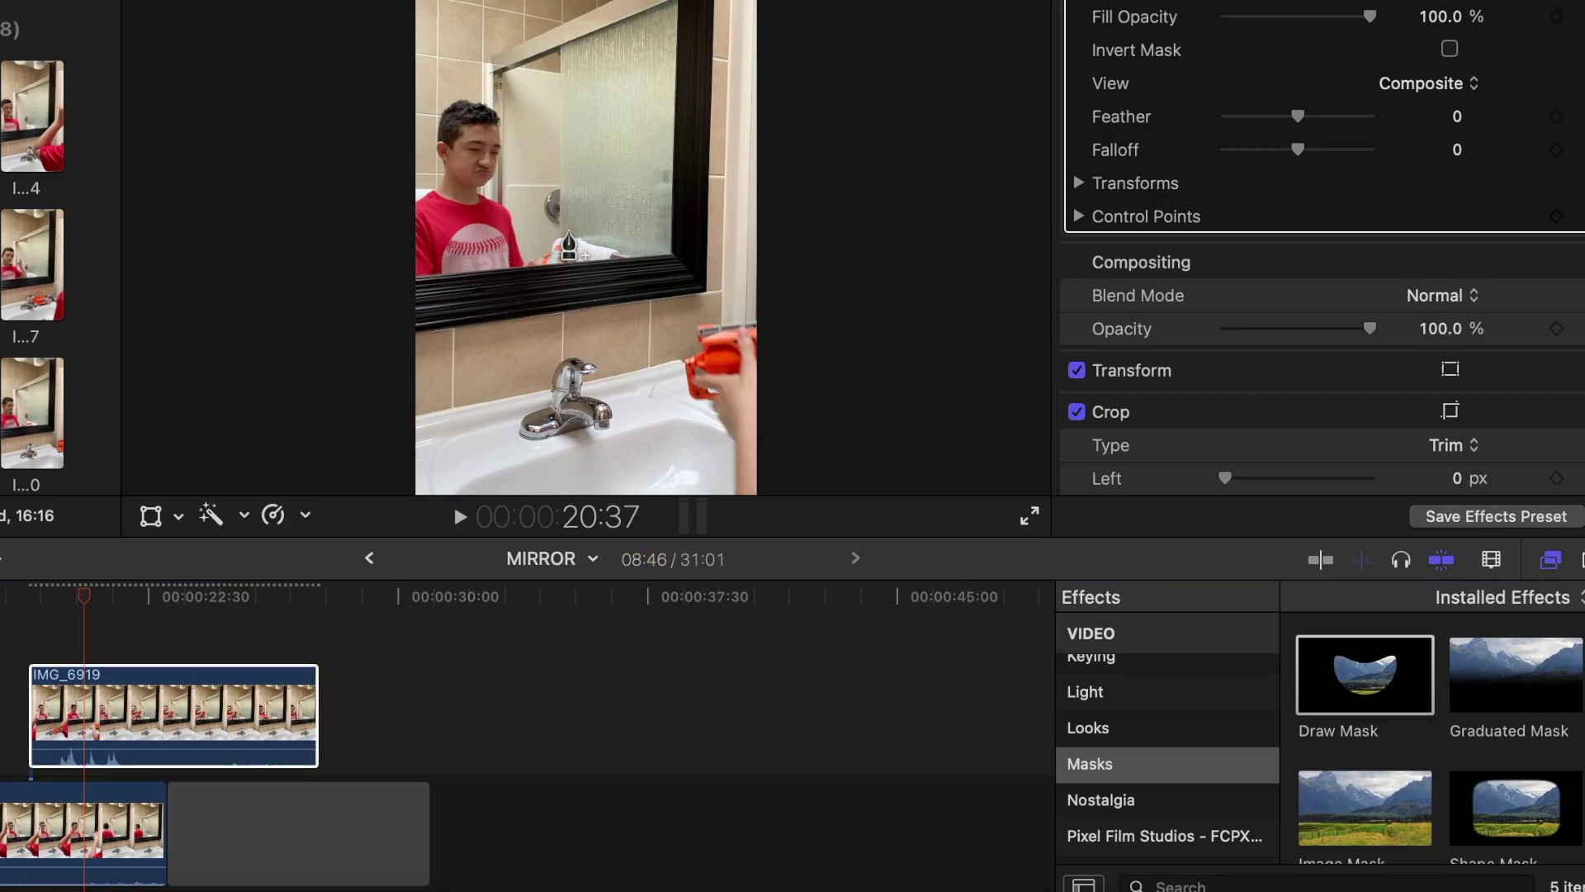
{"action": "left_click", "coordinate": [676, 155]}
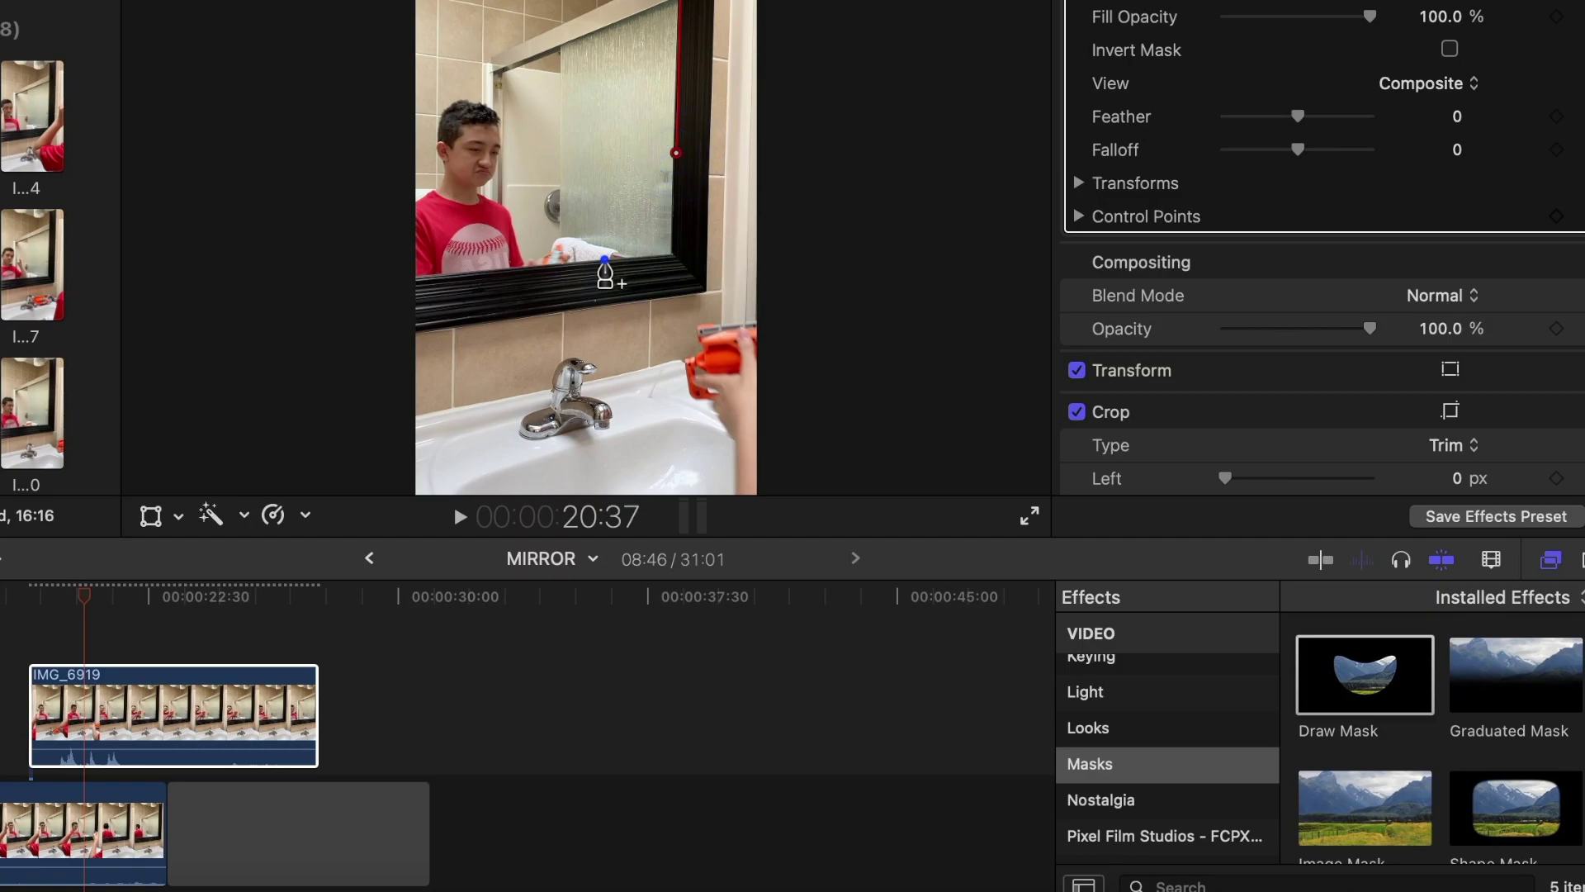
{"action": "left_click", "coordinate": [605, 259]}
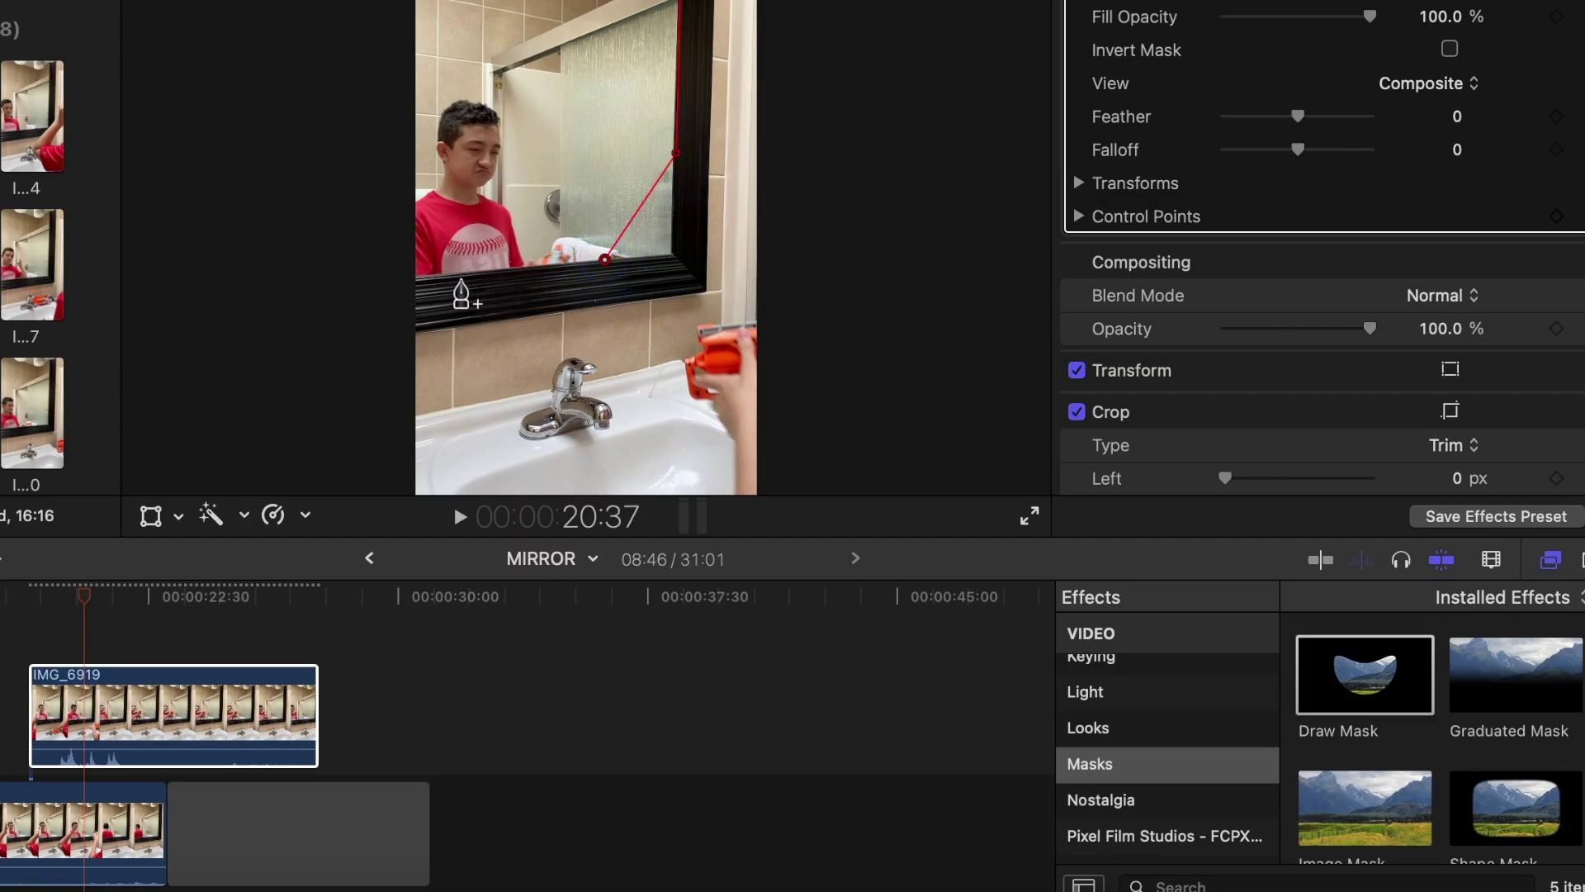
{"action": "left_click", "coordinate": [409, 274]}
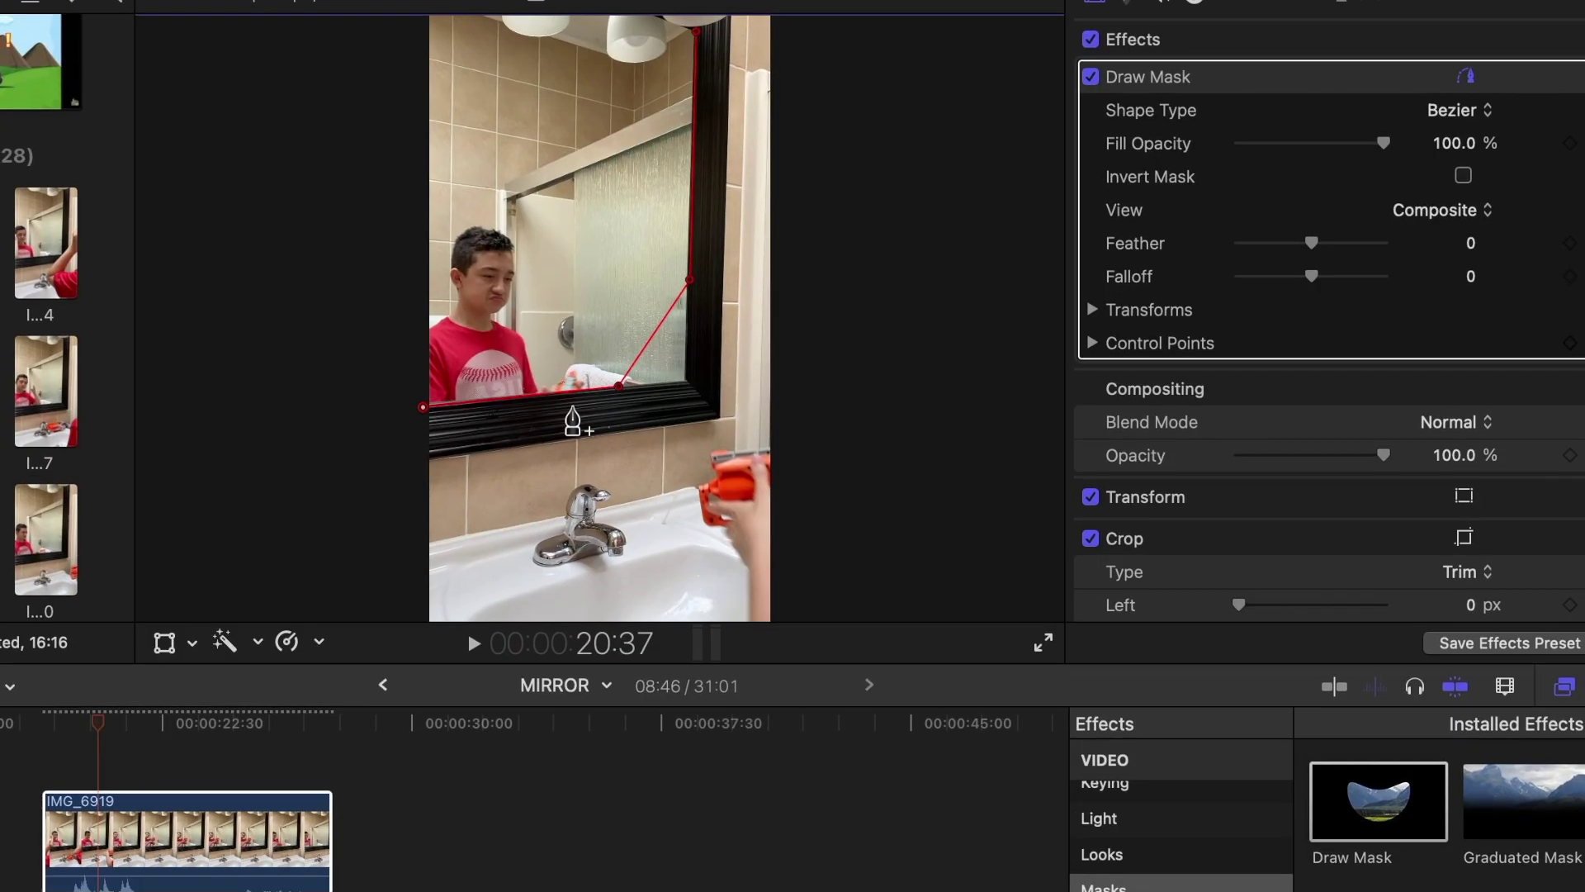
{"action": "left_click", "coordinate": [912, 11]}
{"action": "left_click", "coordinate": [923, 76]}
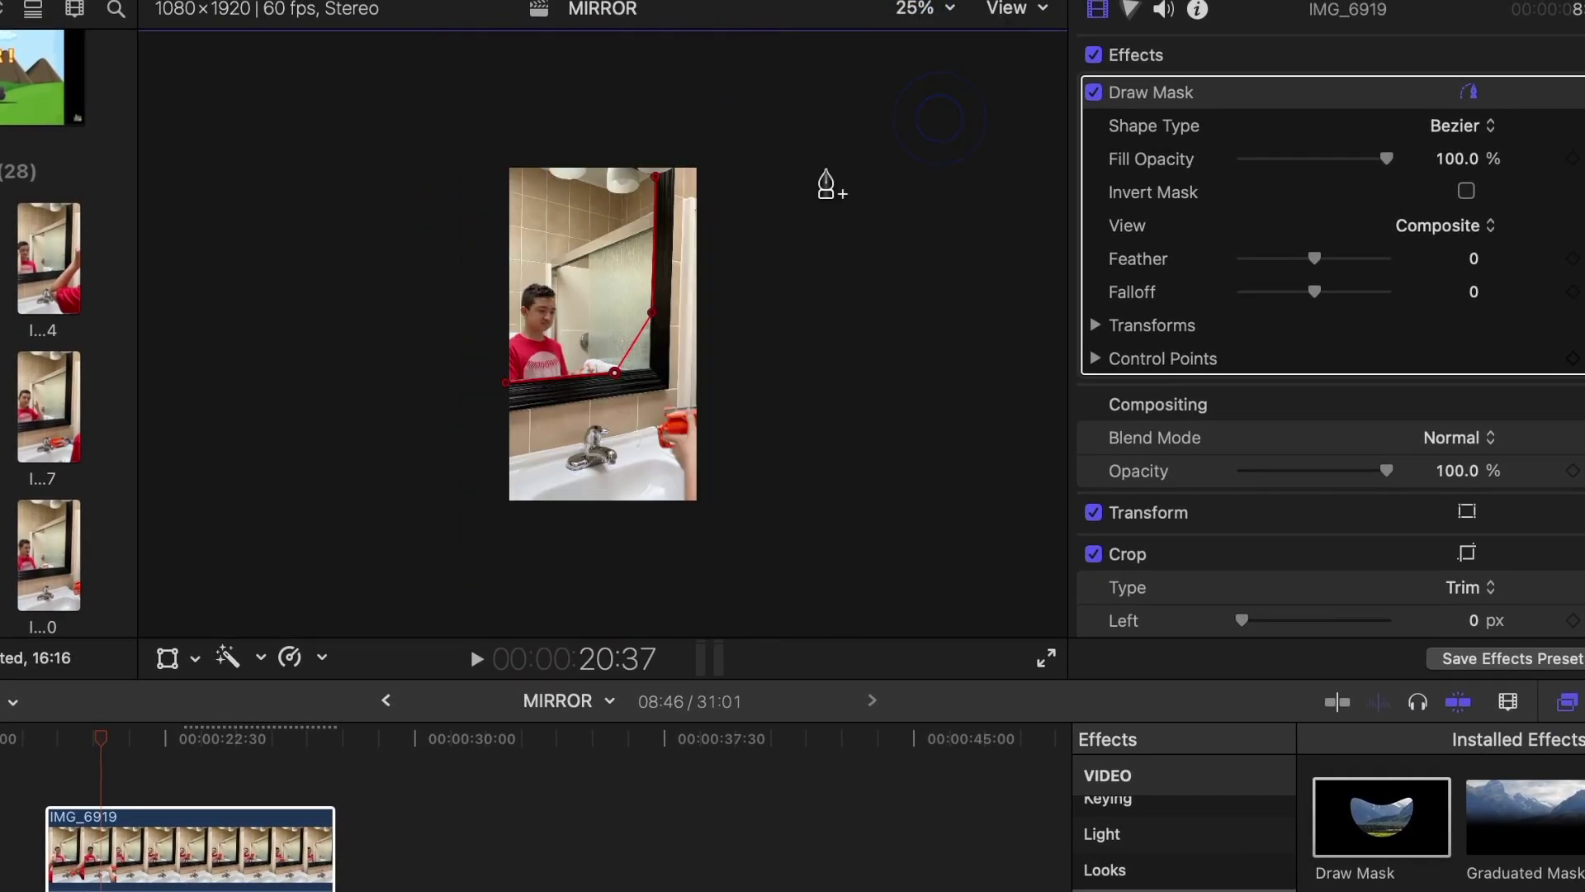
{"action": "left_click", "coordinate": [501, 144]}
{"action": "left_click", "coordinate": [666, 146]}
{"action": "left_click", "coordinate": [657, 177]}
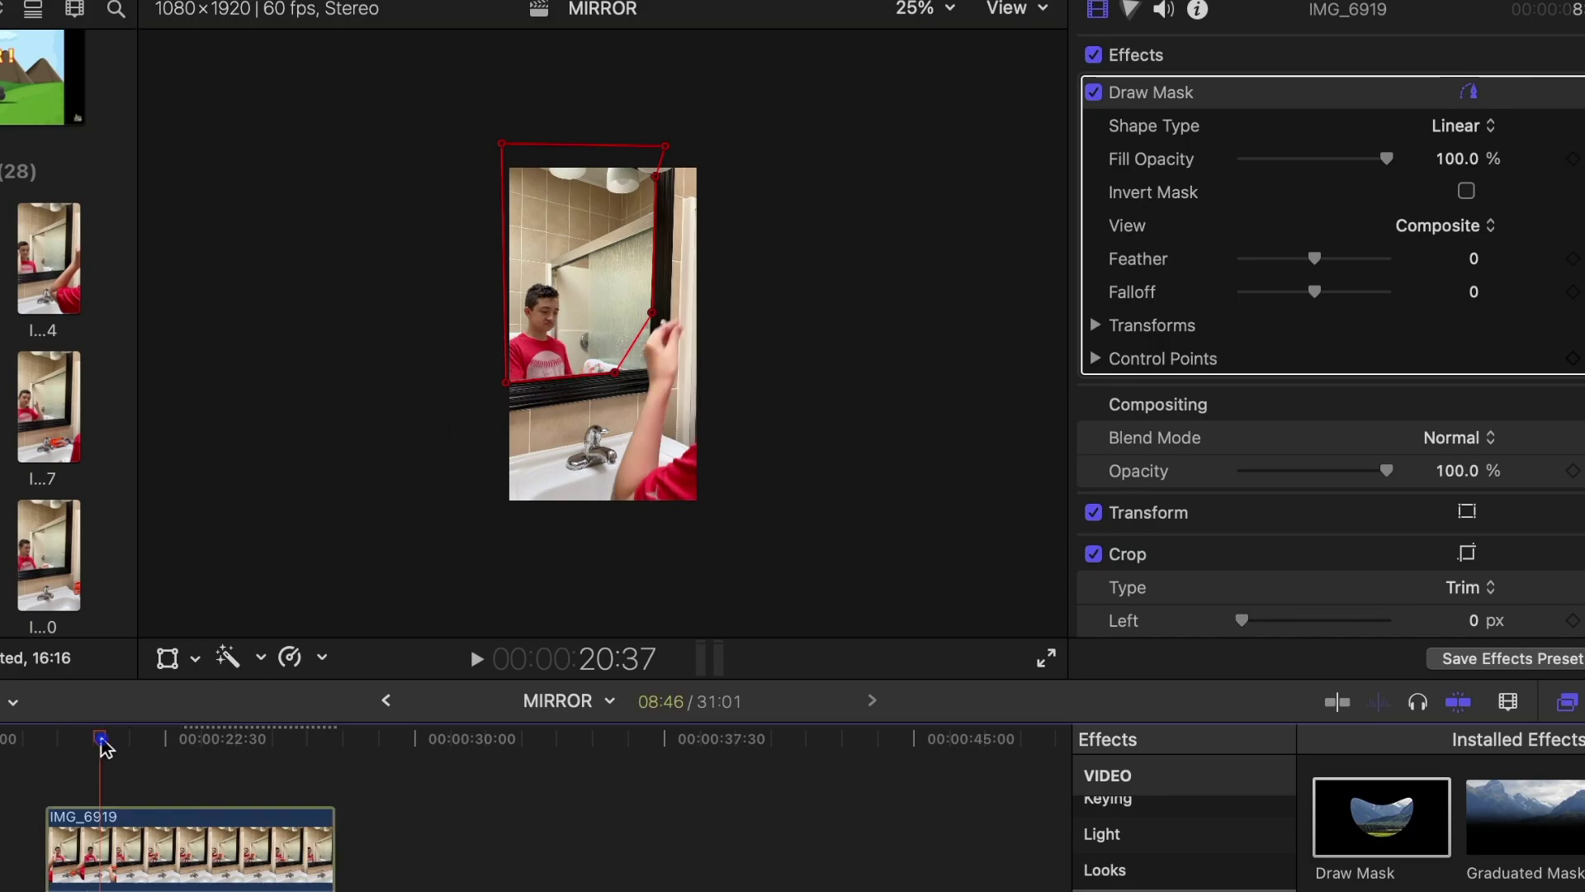
- Scrub the masked composite back to 18:19 to review it and open the options of the IMG_6919 clip
{"action": "mouse_move", "coordinate": [101, 737]}
{"action": "left_mouse_down"}
{"action": "mouse_move", "coordinate": [46, 741]}
{"action": "mouse_move", "coordinate": [76, 743]}
{"action": "left_mouse_up"}
{"action": "left_click_drag", "start_coordinate": [60, 609], "coordinate": [10, 619]}
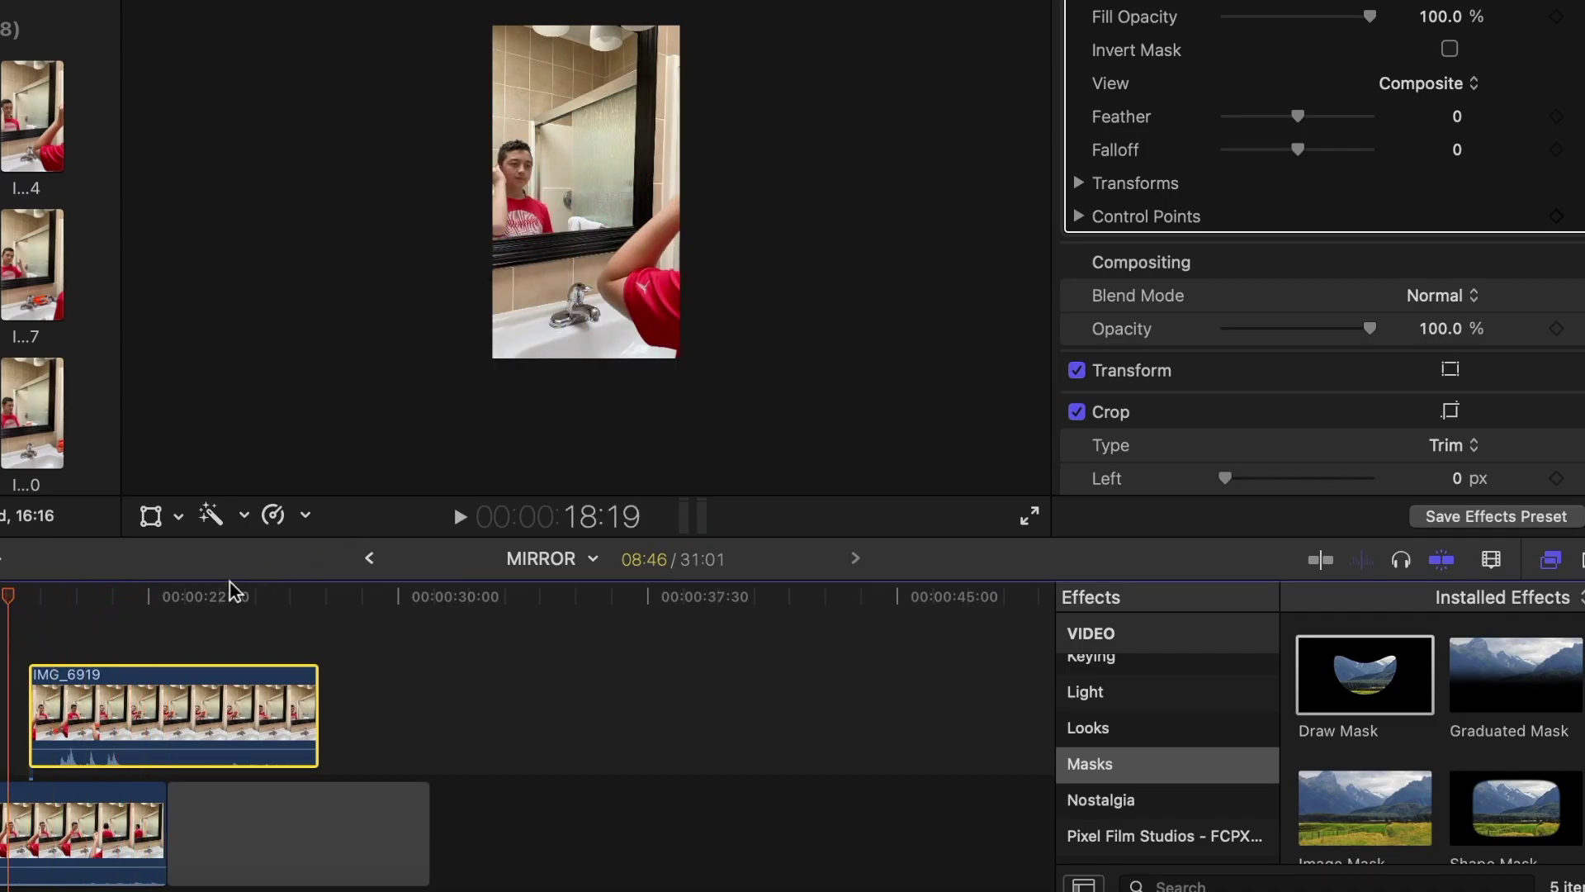
{"action": "left_click", "coordinate": [82, 632]}
{"action": "left_click", "coordinate": [81, 710]}
{"action": "right_click", "coordinate": [81, 710]}
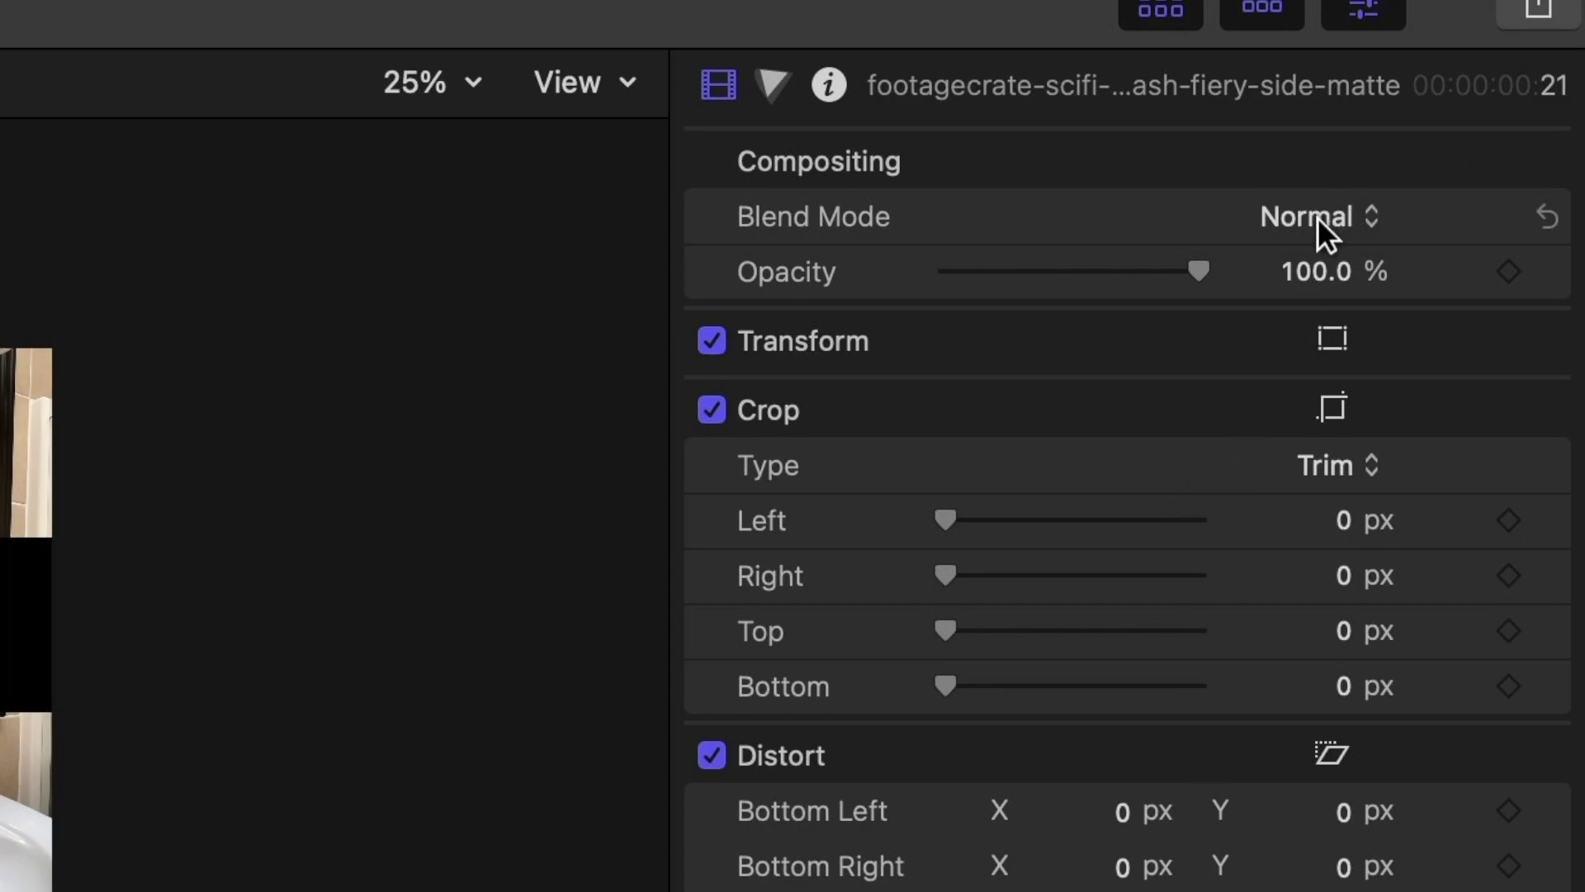
- Set the blend mode of the footagecrate fiery side flash clip to Screen
{"action": "left_click", "coordinate": [1318, 216]}
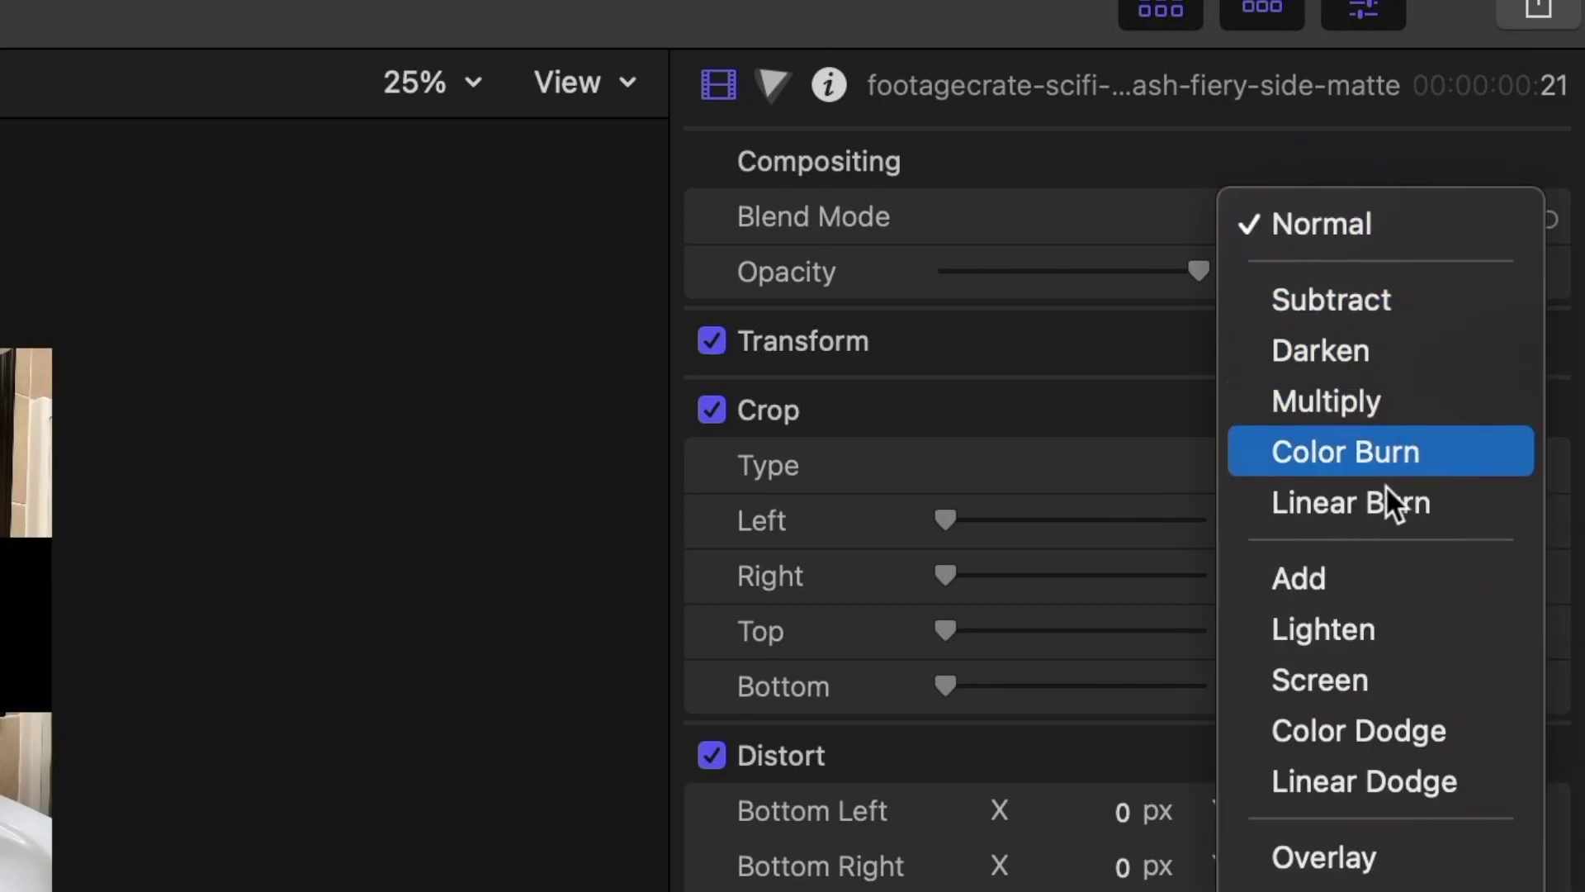
{"action": "left_click", "coordinate": [1332, 684]}
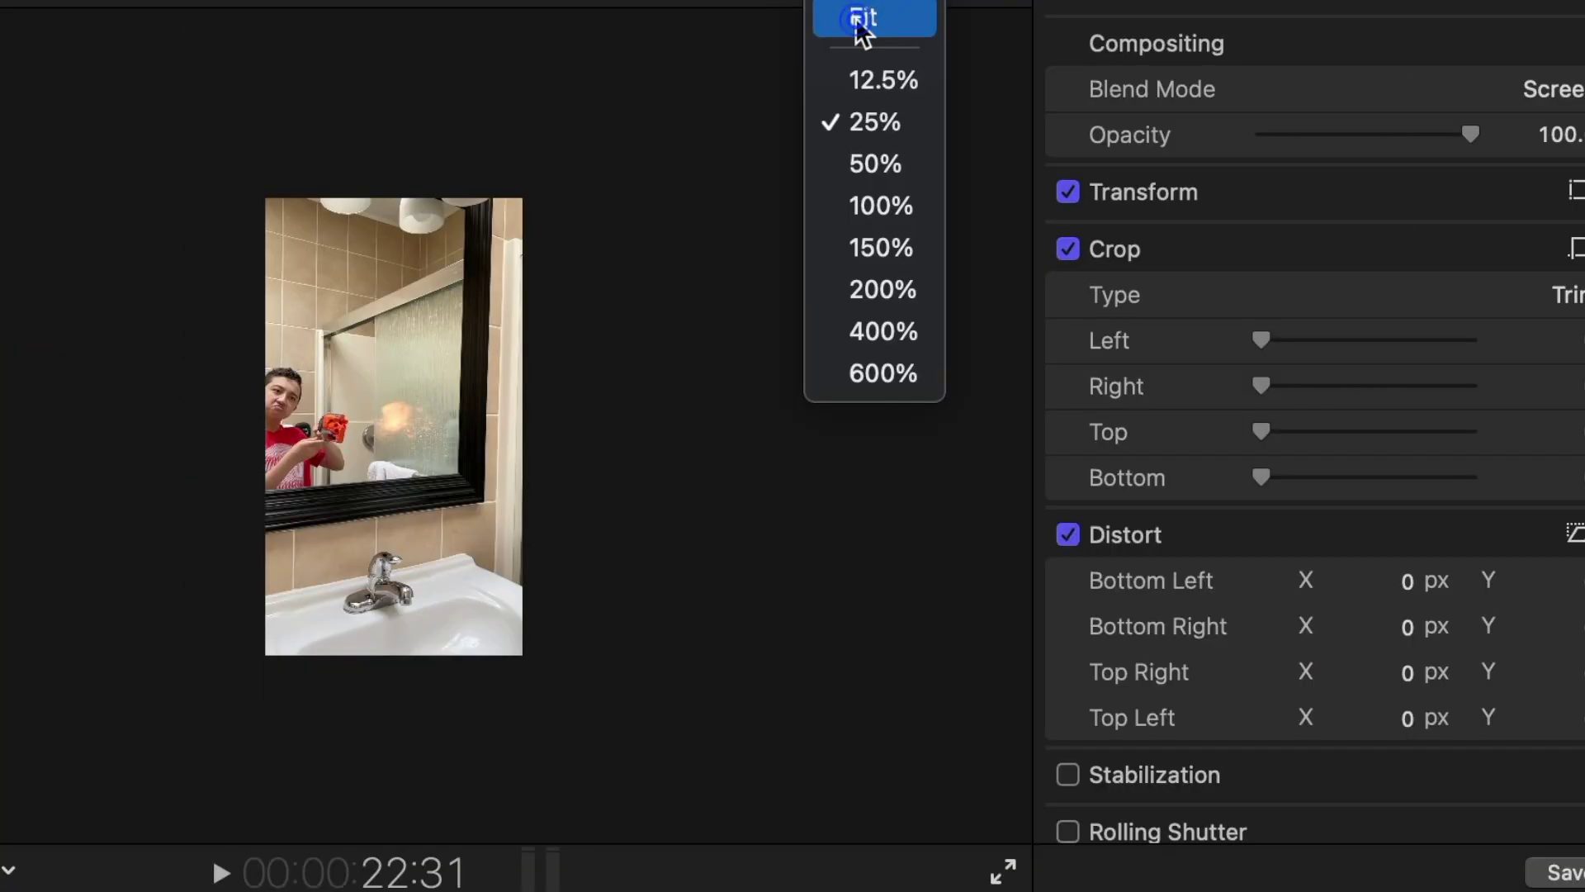
- Move the fiery side flash onto the toy gun's muzzle in the mirror and briefly play it back
{"action": "left_click", "coordinate": [862, 20]}
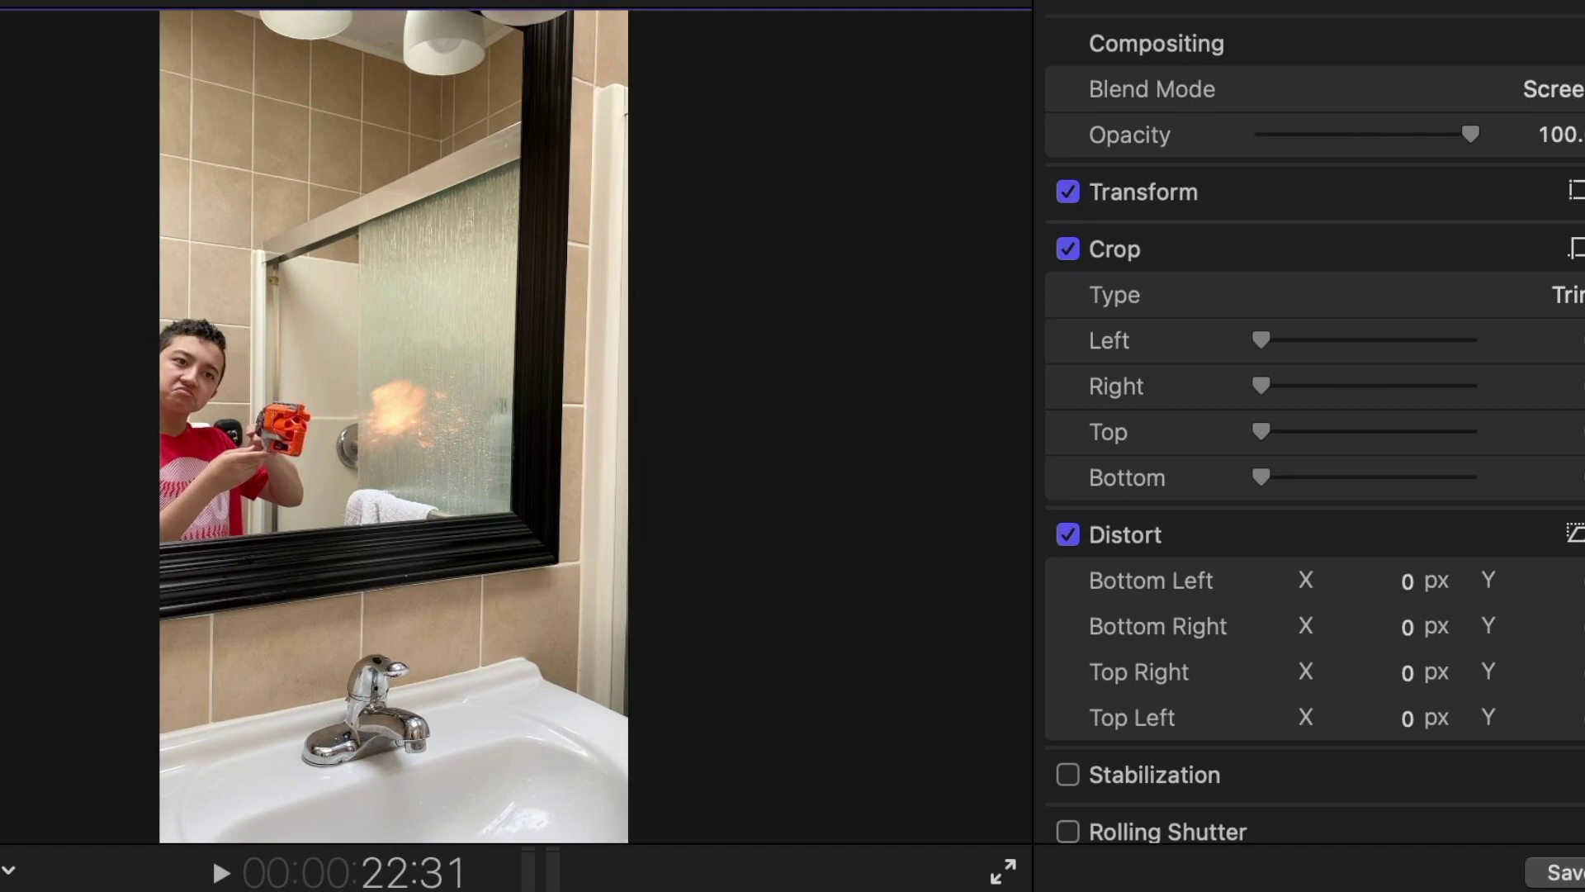
{"action": "left_click", "coordinate": [0, 871]}
{"action": "left_click_drag", "start_coordinate": [323, 474], "coordinate": [228, 484]}
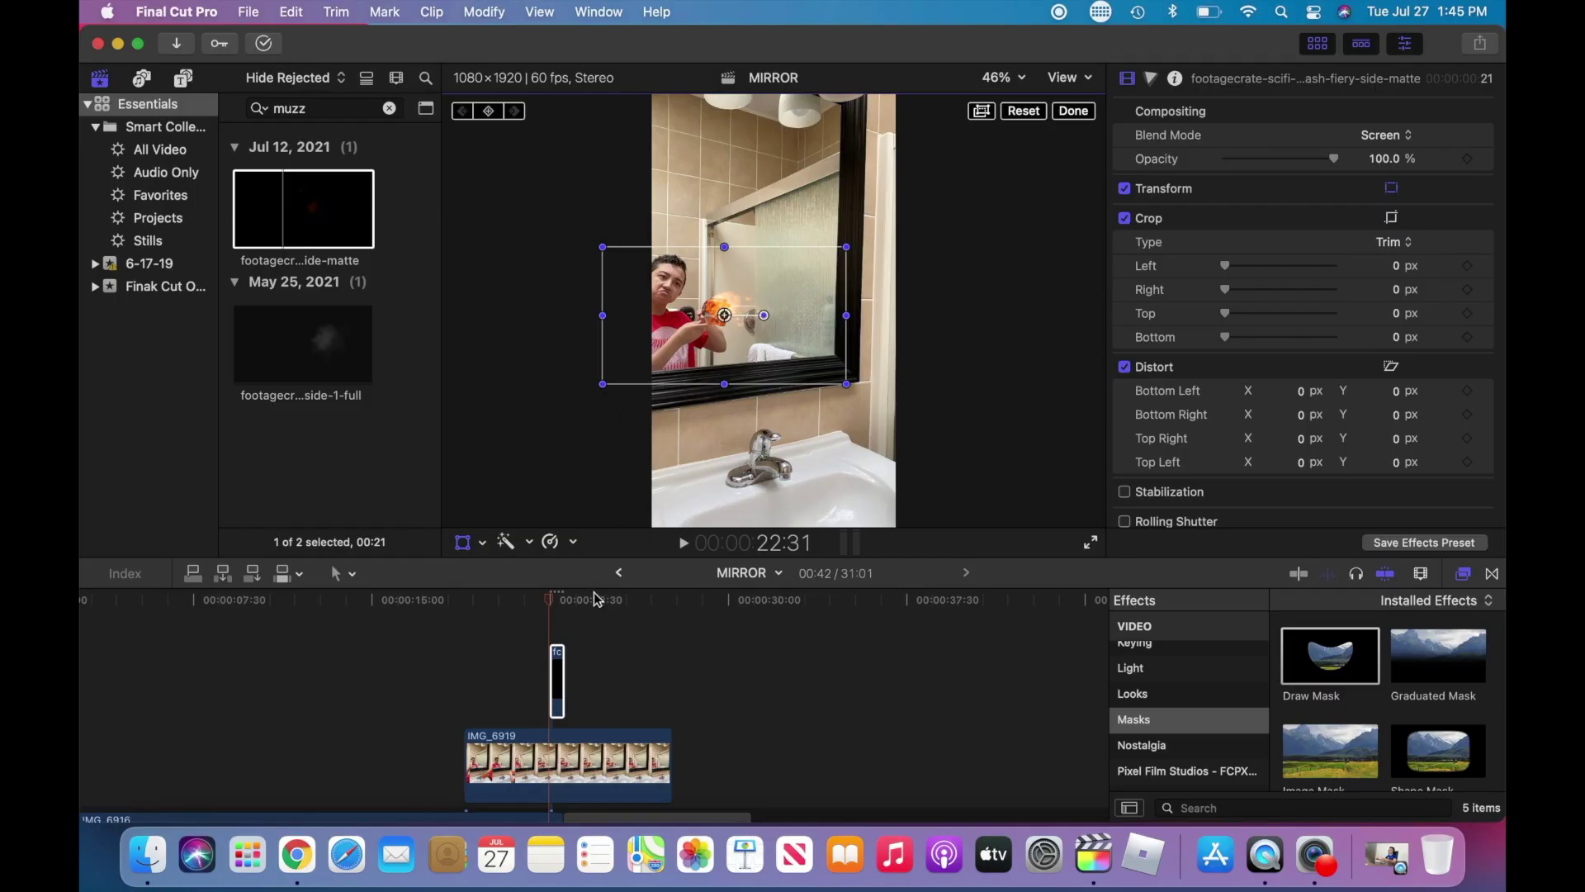
{"action": "left_click", "coordinate": [685, 548]}
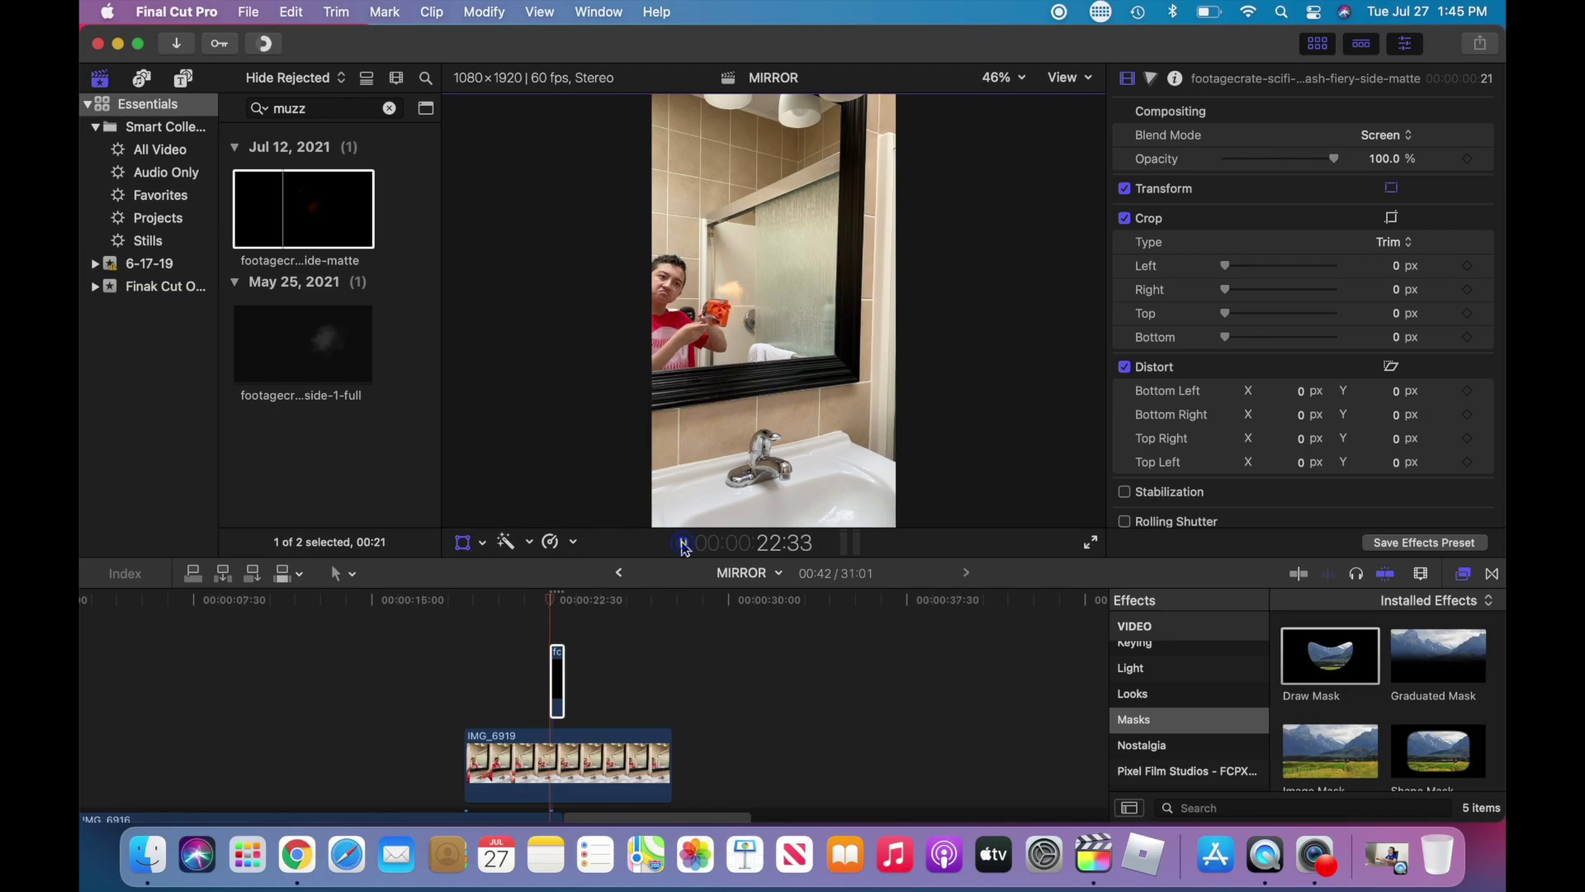
{"action": "left_click", "coordinate": [685, 547]}
- Add a freeze frame to the IMG_6916 clip at 22:29, the start of the flash
{"action": "scroll", "coordinate": [573, 708], "scroll_direction": "down", "scroll_amount": 5}
{"action": "scroll", "coordinate": [573, 706], "scroll_direction": "up", "scroll_amount": 3}
{"action": "scroll", "coordinate": [528, 641], "scroll_direction": "up", "scroll_amount": 2}
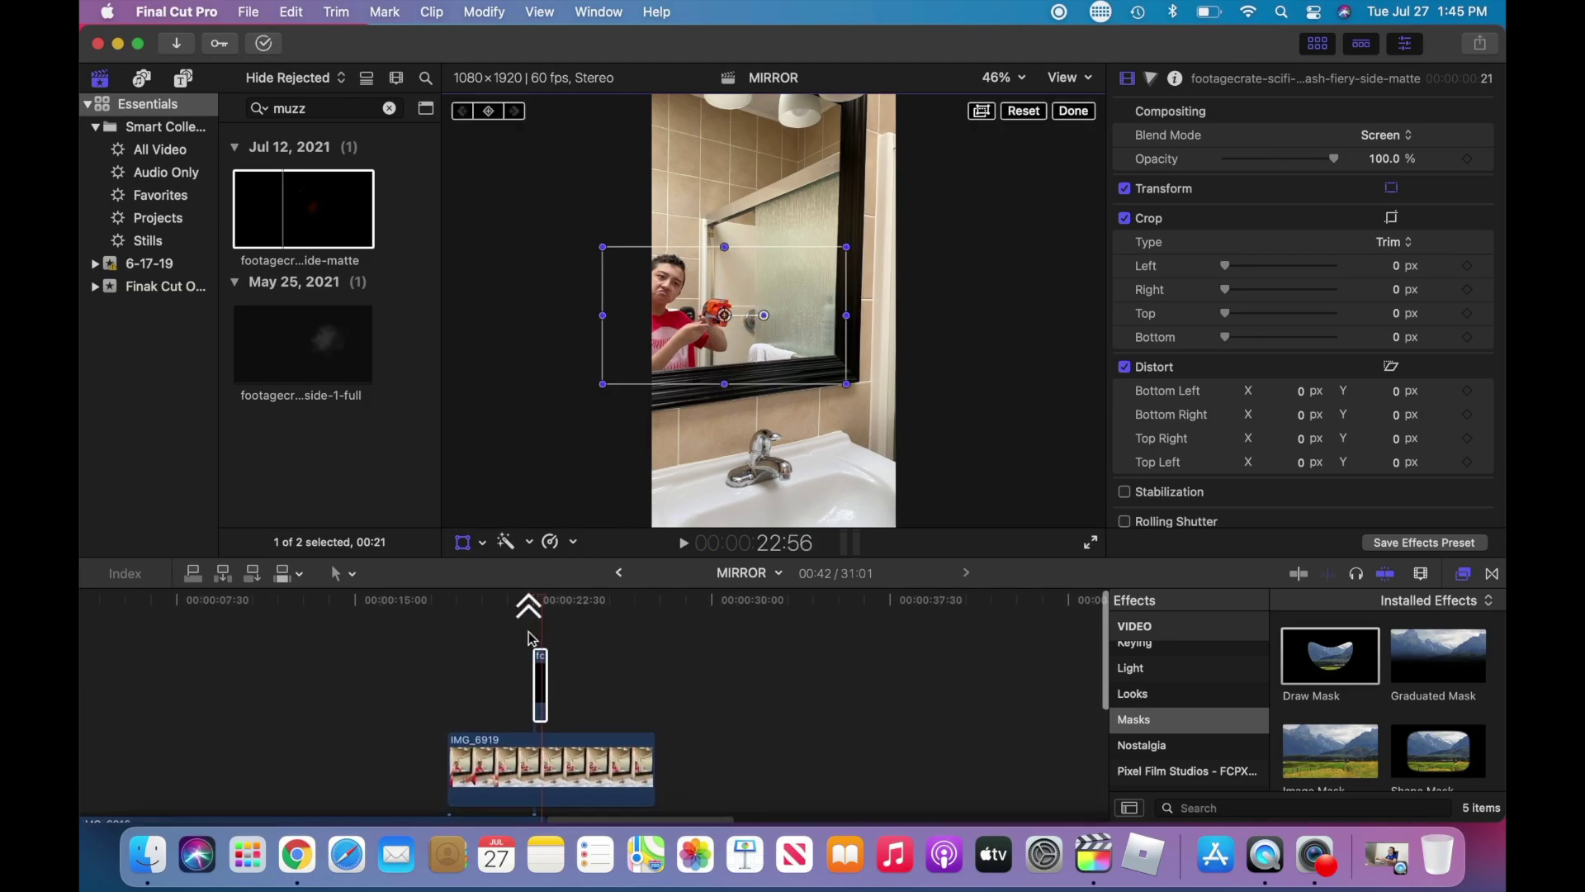
{"action": "left_click", "coordinate": [555, 629]}
{"action": "scroll", "coordinate": [555, 629], "scroll_direction": "down", "scroll_amount": 5}
{"action": "scroll", "coordinate": [558, 634], "scroll_direction": "down", "scroll_amount": 2}
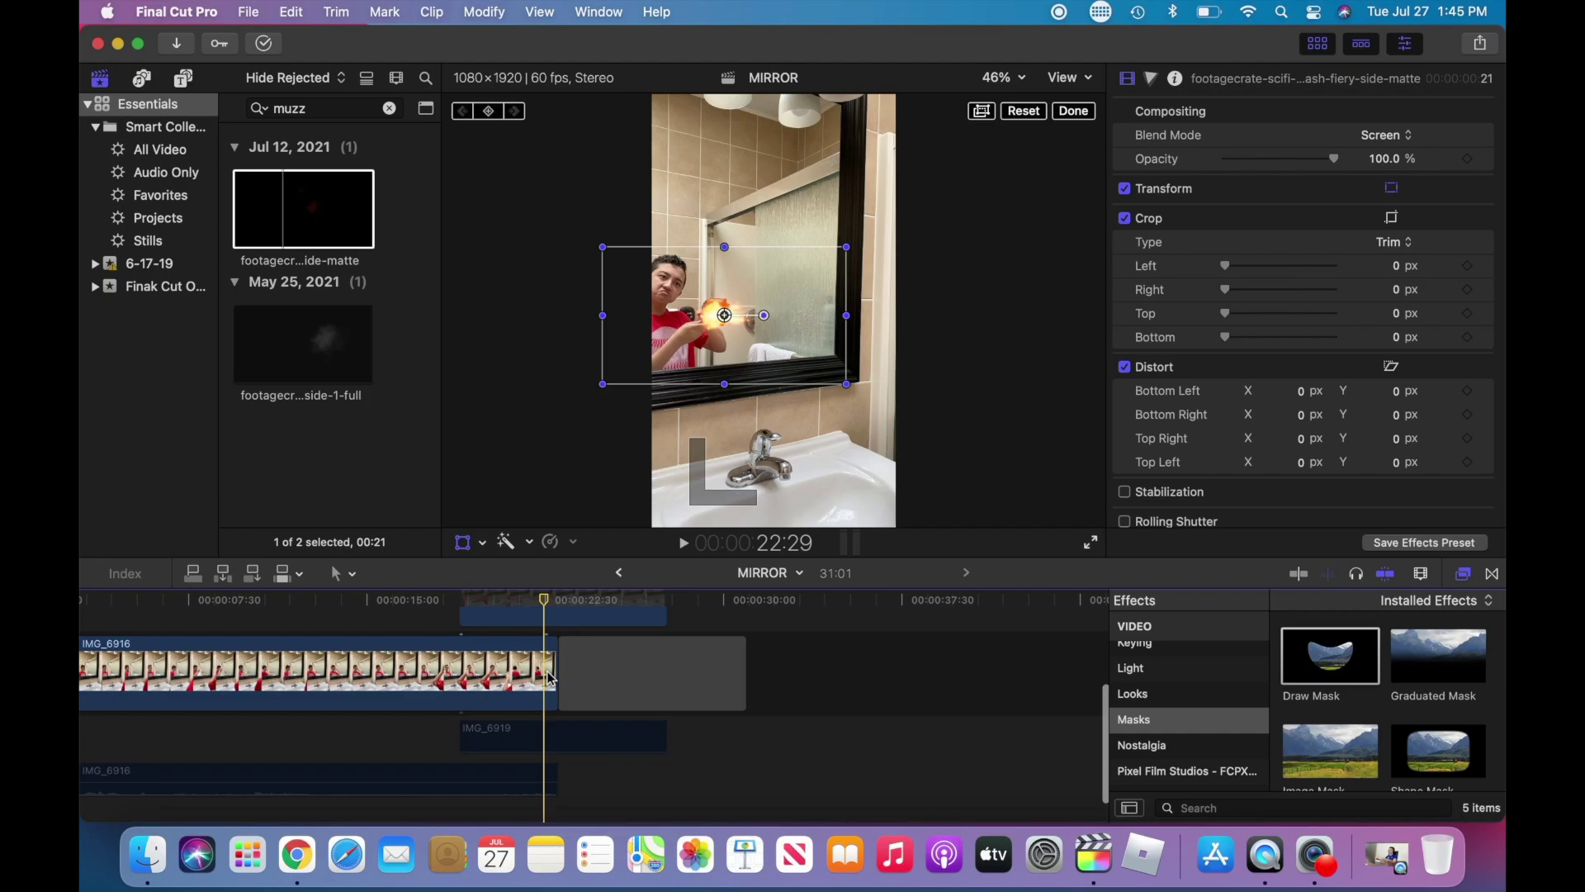
{"action": "left_click", "coordinate": [548, 678]}
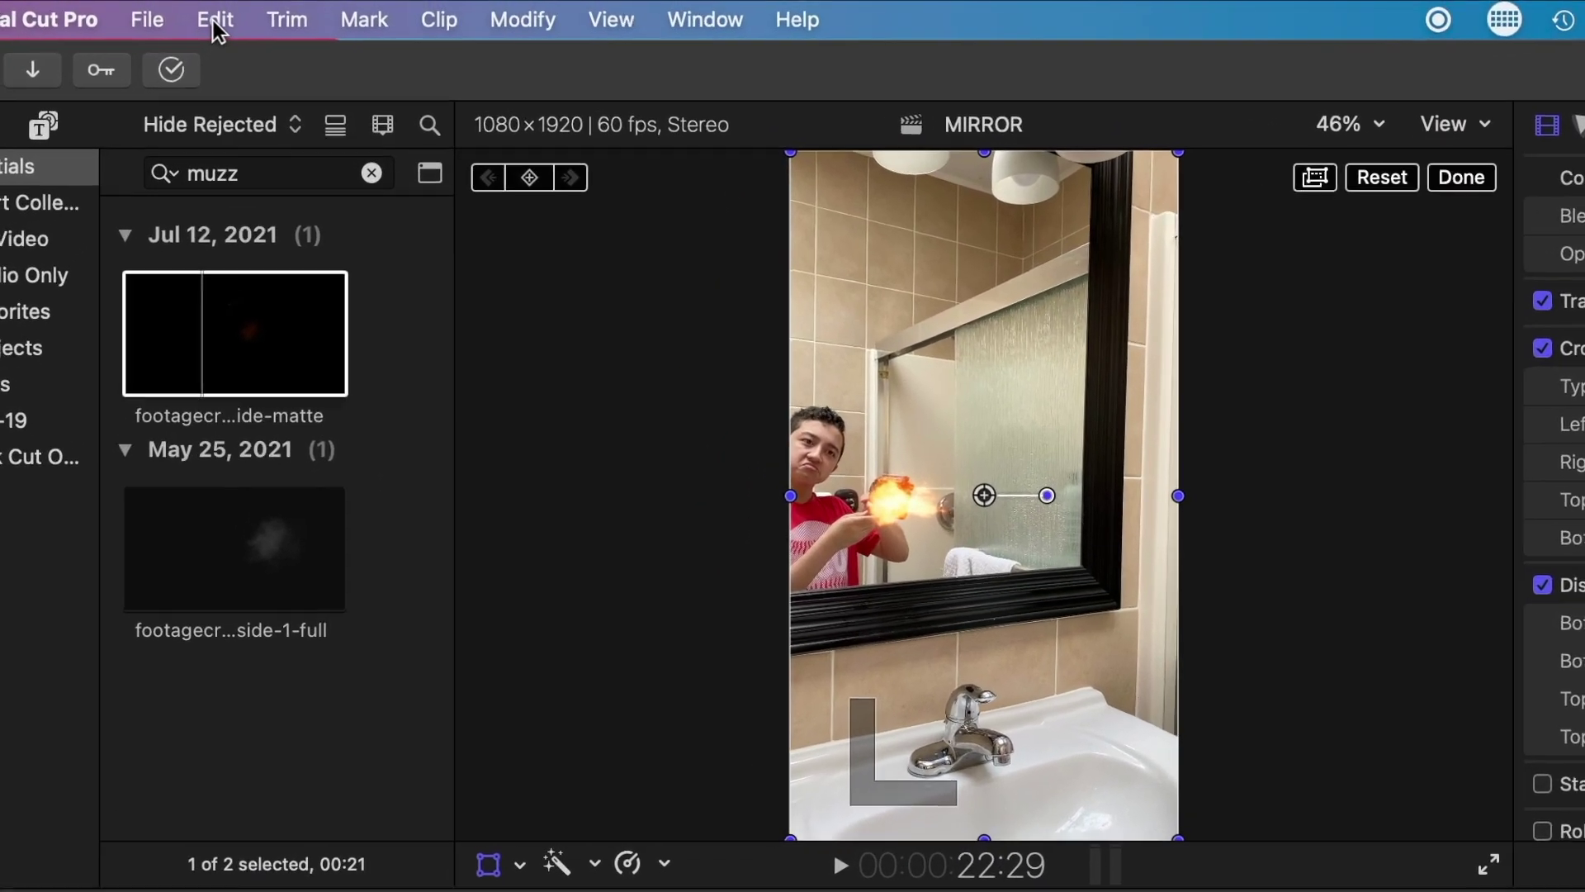
{"action": "left_click", "coordinate": [214, 23]}
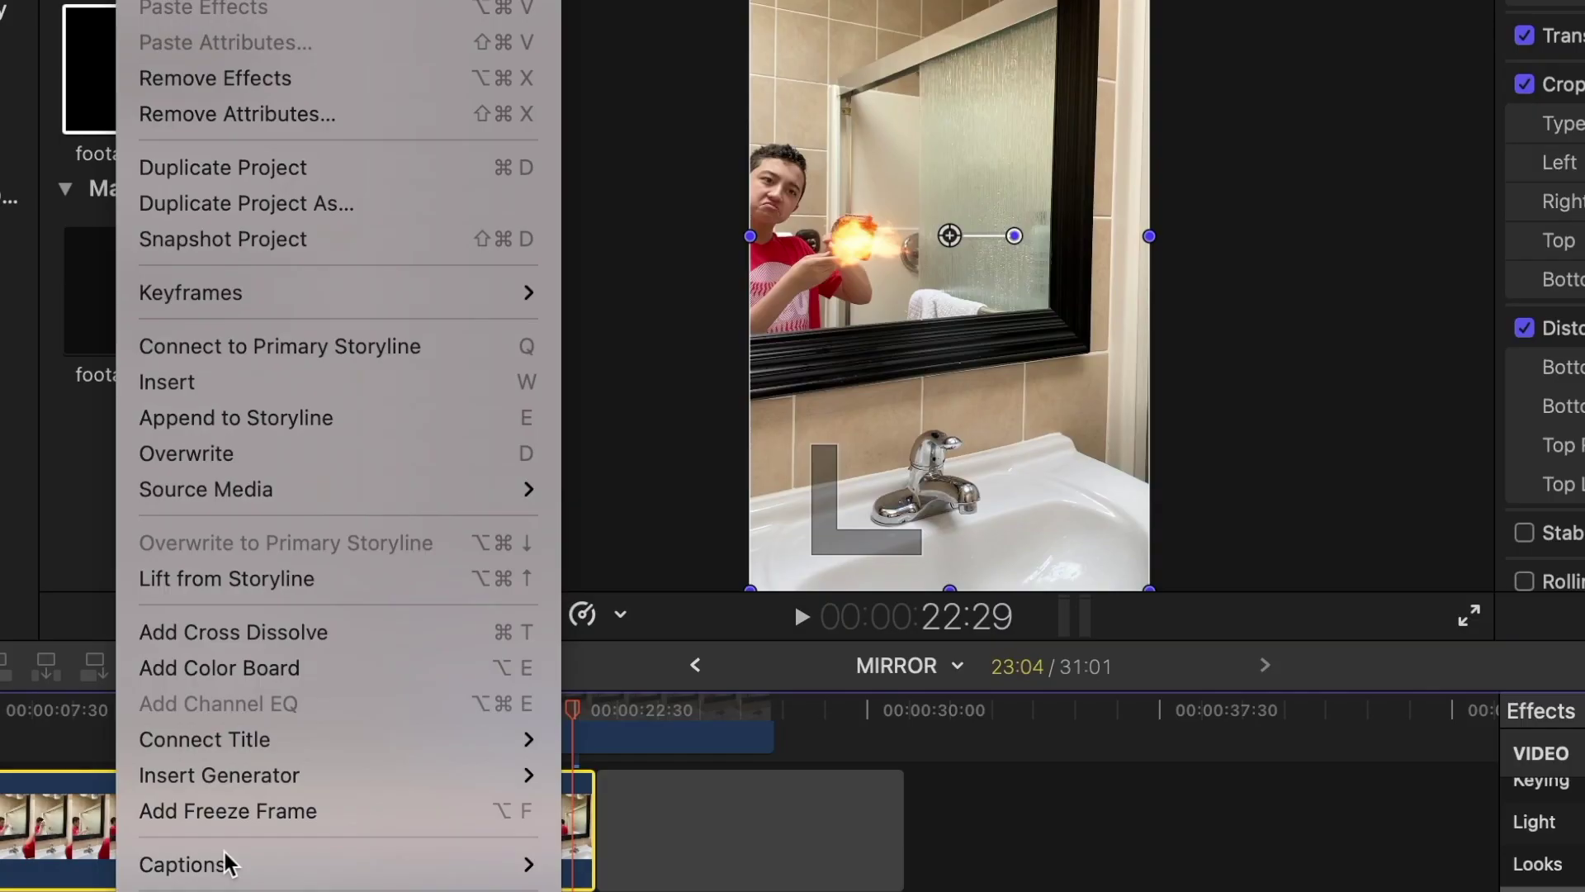
{"action": "left_click", "coordinate": [231, 813]}
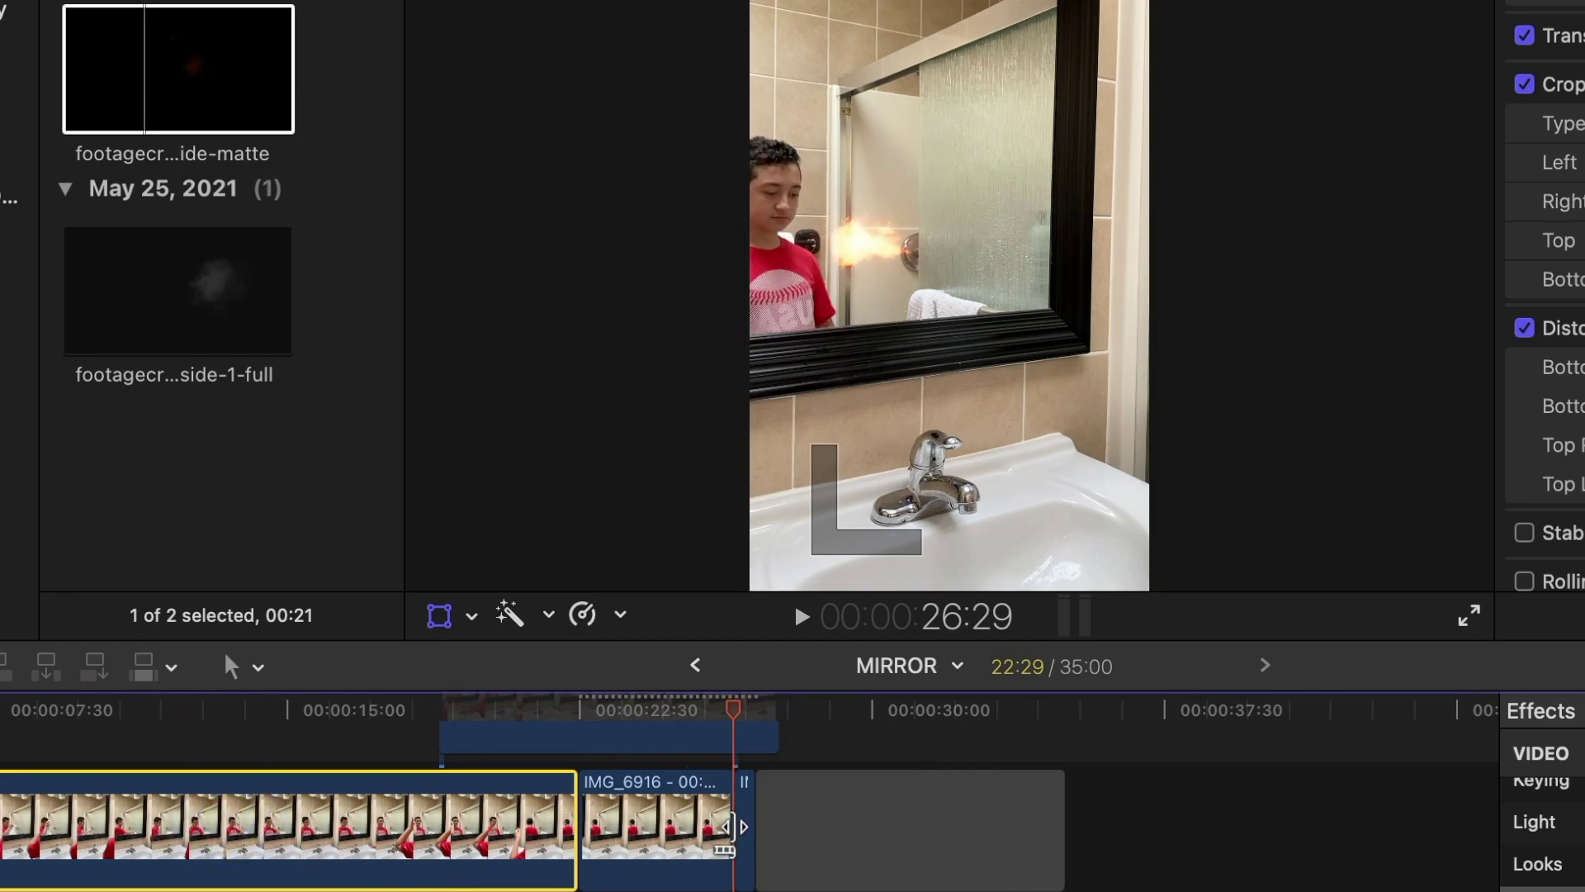
- Delete the short IMG_6916 remainder after the freeze frame and extend the end of the freeze frame
{"action": "left_click", "coordinate": [709, 821]}
{"action": "left_click", "coordinate": [744, 826]}
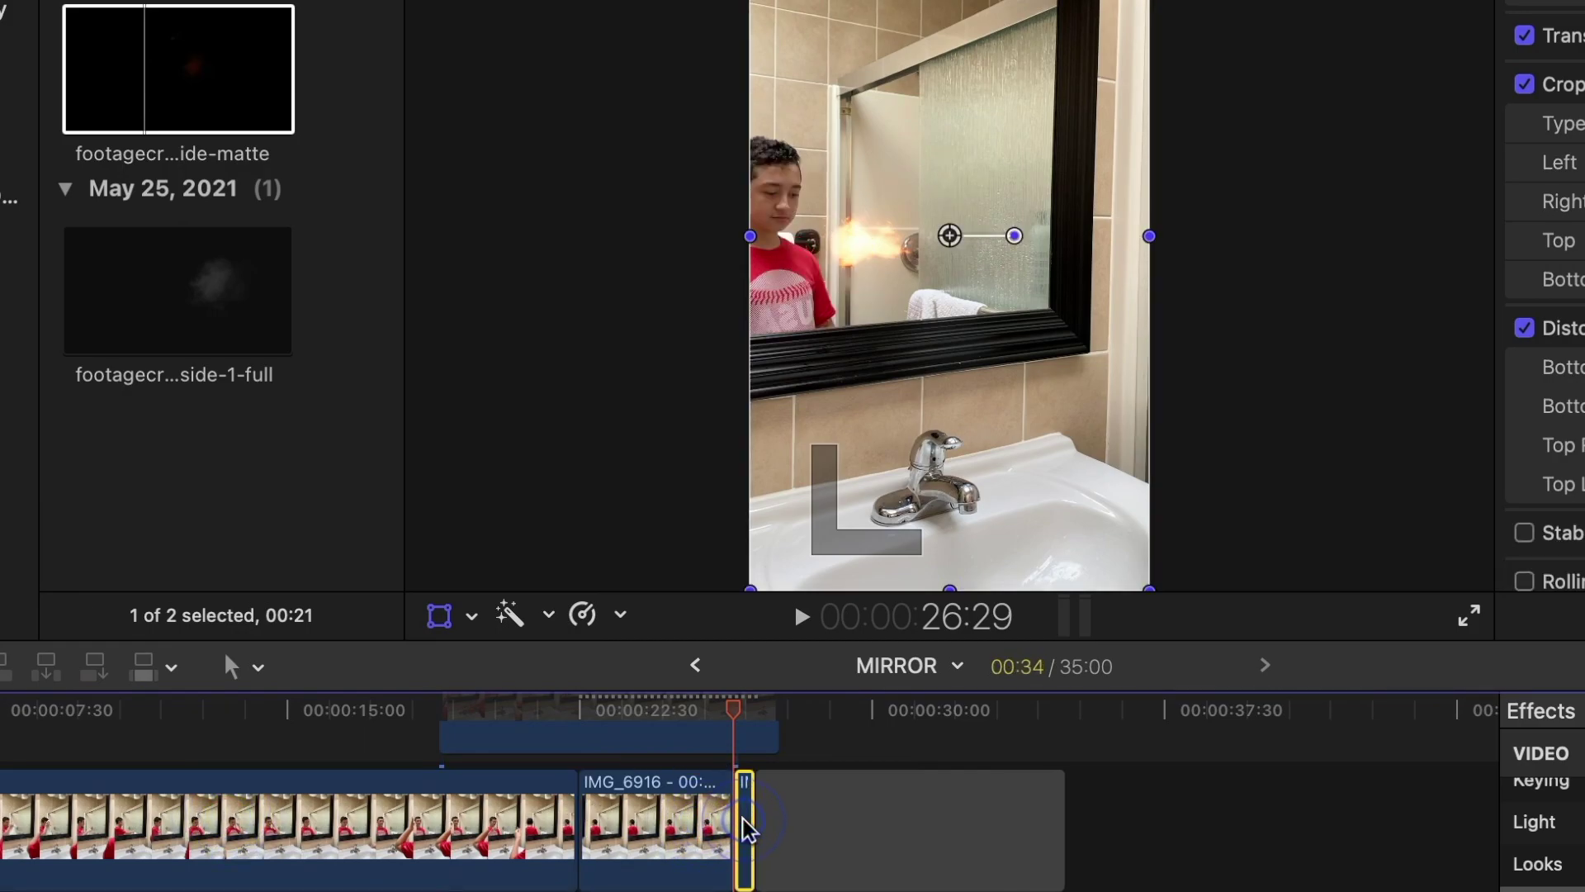
{"action": "key", "text": "Delete"}
{"action": "left_click", "coordinate": [694, 817]}
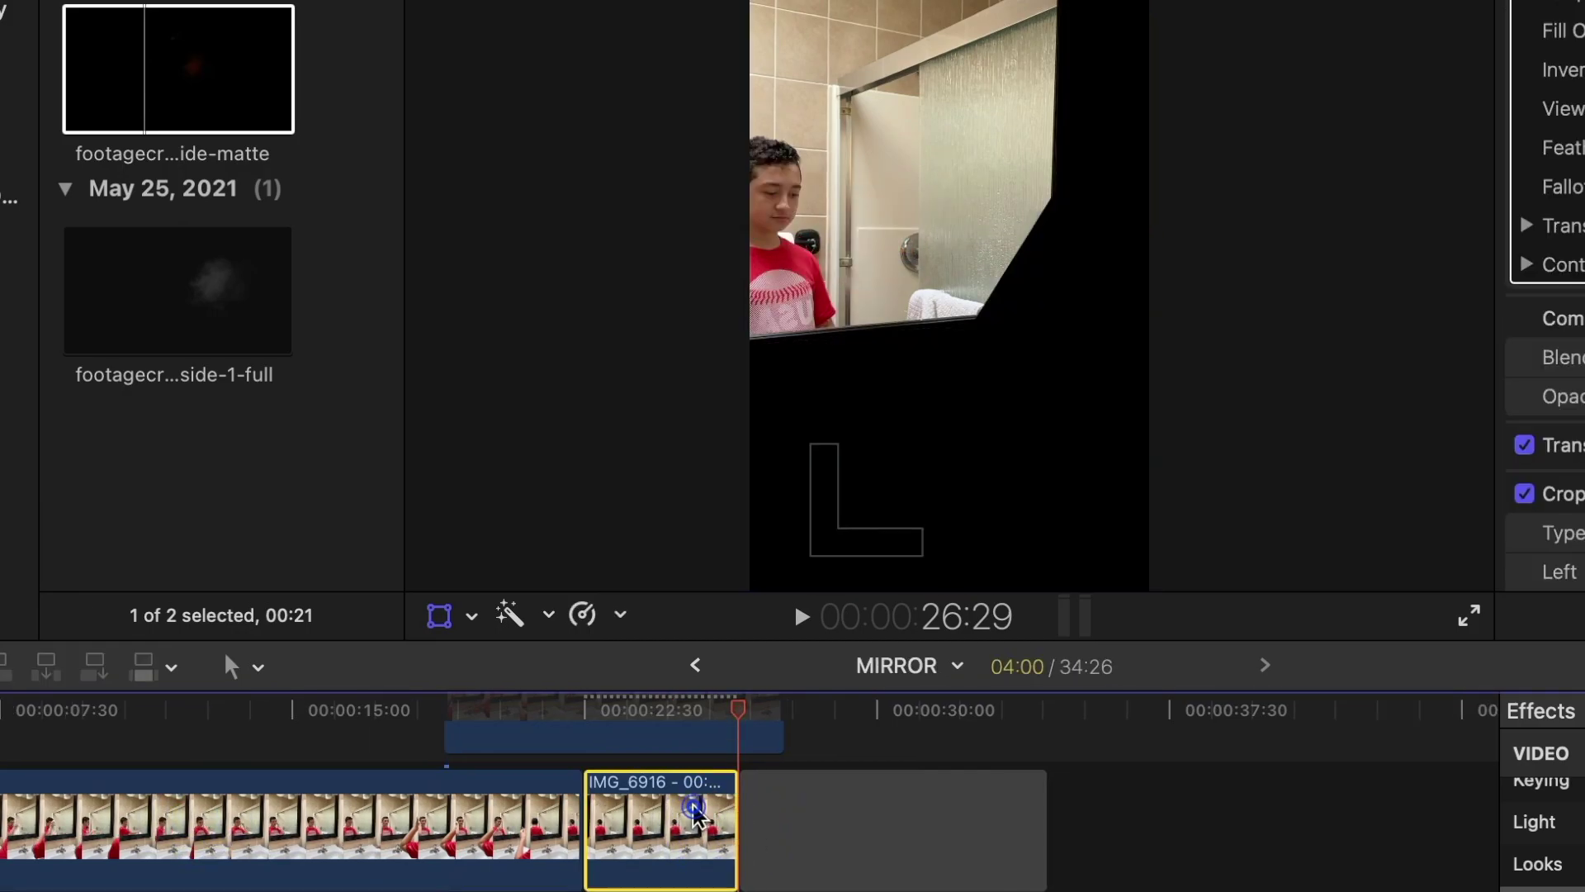
{"action": "left_click_drag", "start_coordinate": [745, 819], "coordinate": [927, 820]}
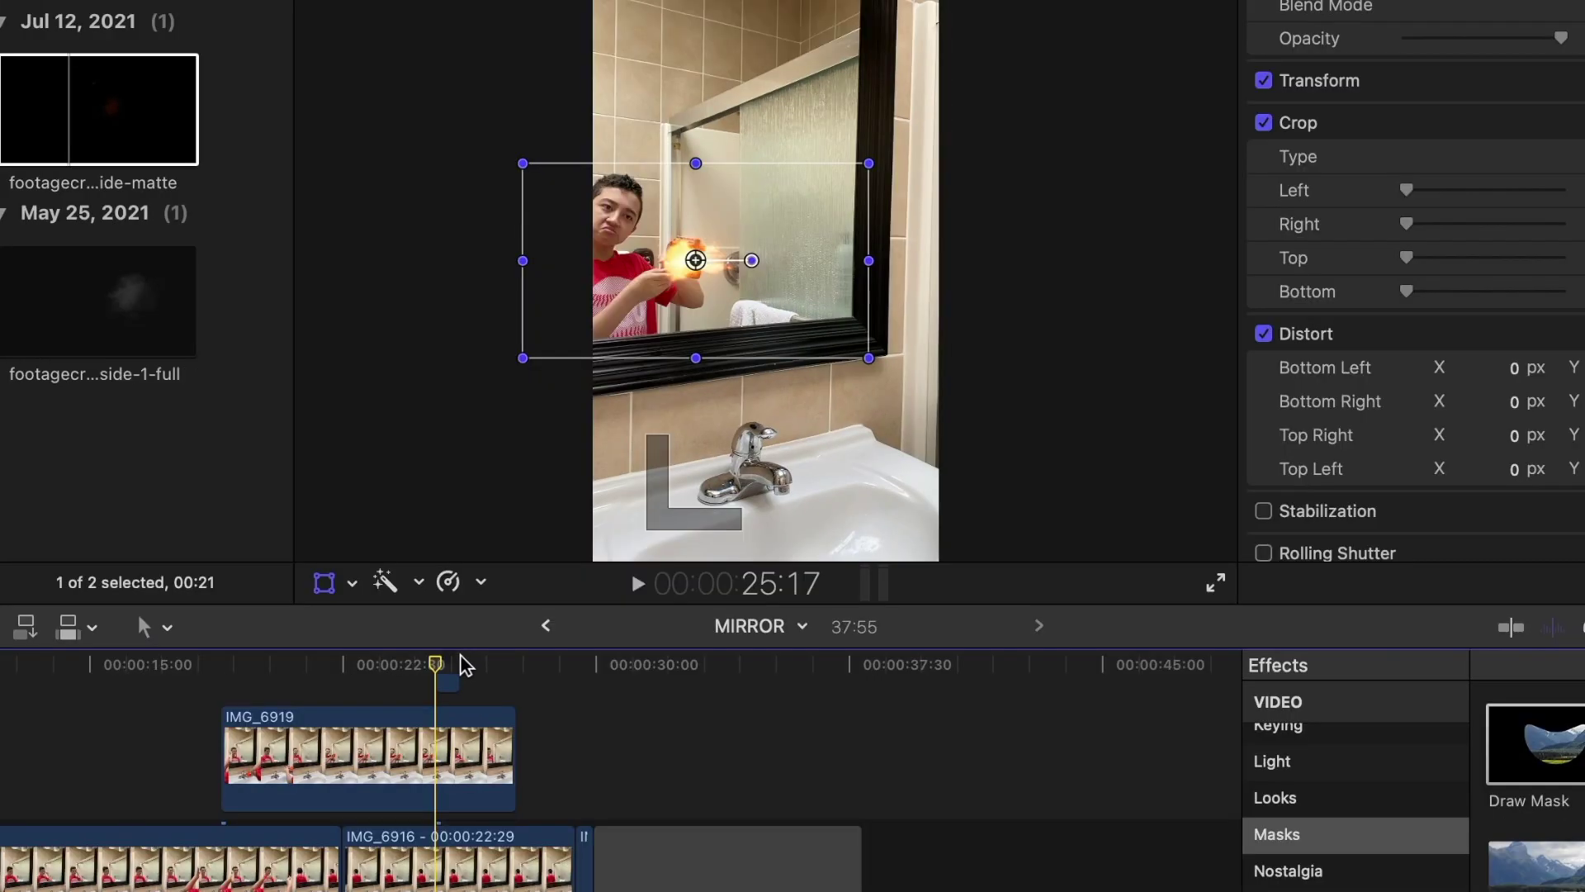
- Play the composite through the flash and return the playhead to 25:17
{"action": "left_click", "coordinate": [638, 584]}
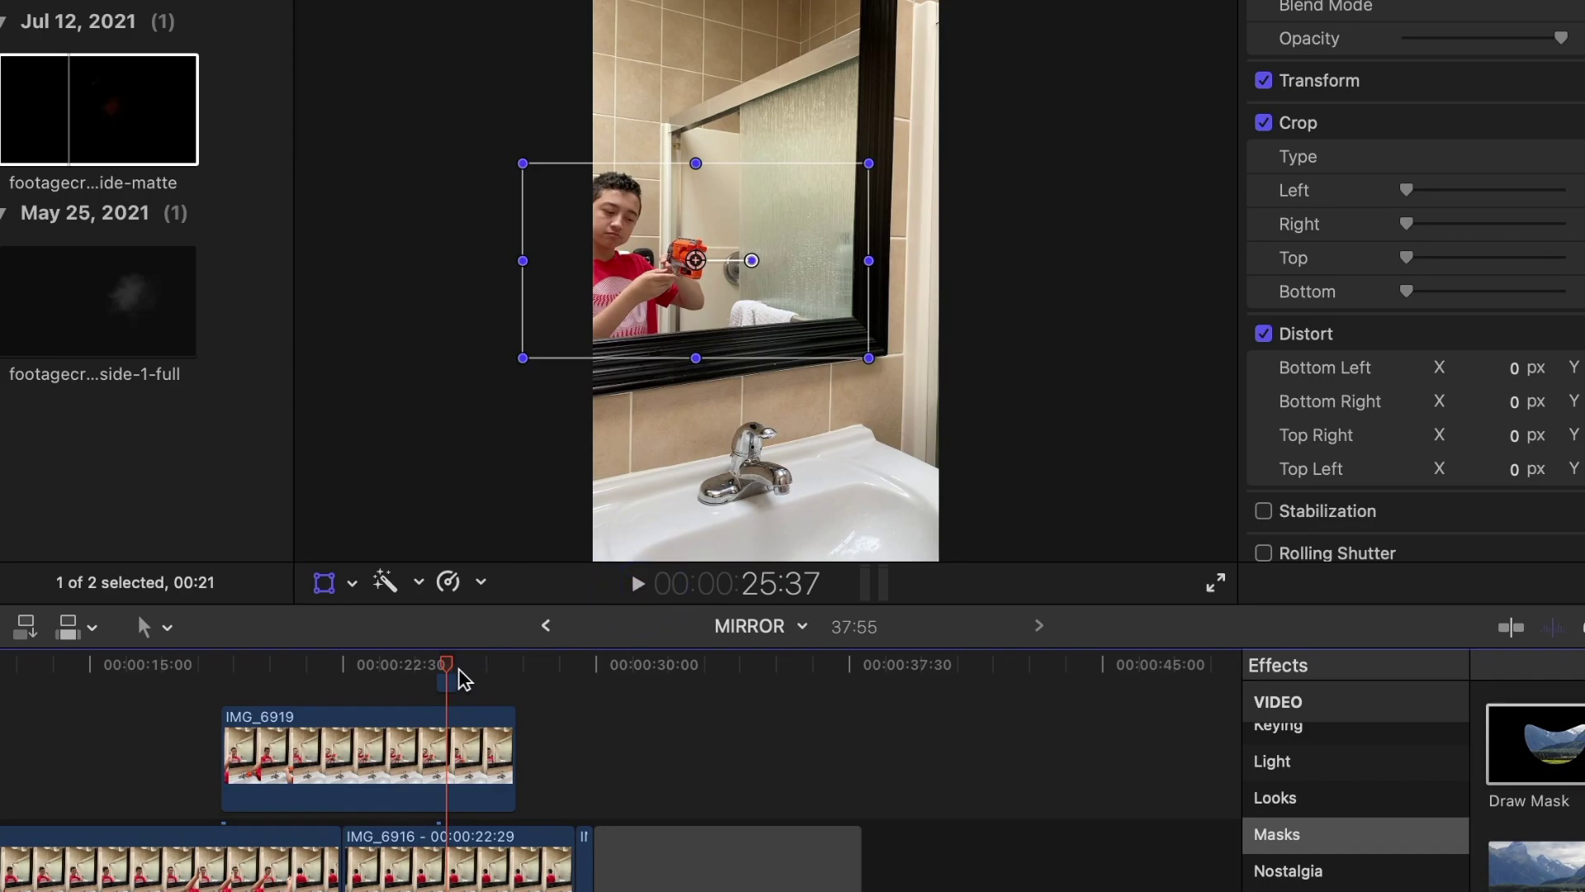
{"action": "scroll", "coordinate": [458, 686], "scroll_direction": "up", "scroll_amount": 2}
{"action": "left_click_drag", "start_coordinate": [441, 663], "coordinate": [433, 661]}
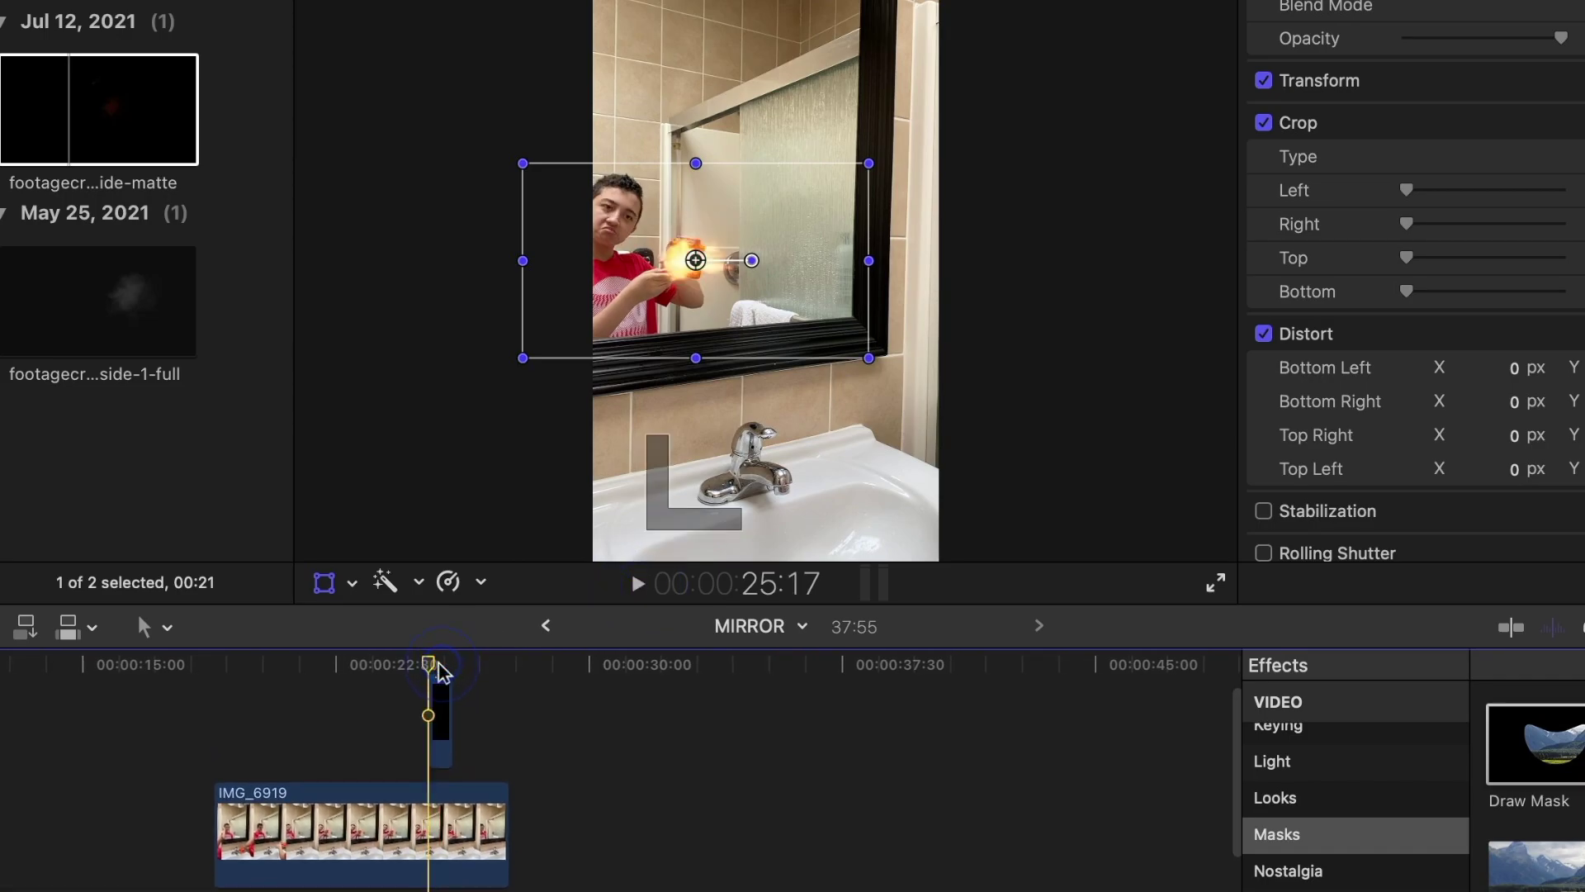
- Find the green-screen clip IMG_6827 in the Essentials library and place it on the timeline above the main storyline, past IMG_6919
{"action": "left_click", "coordinate": [171, 107]}
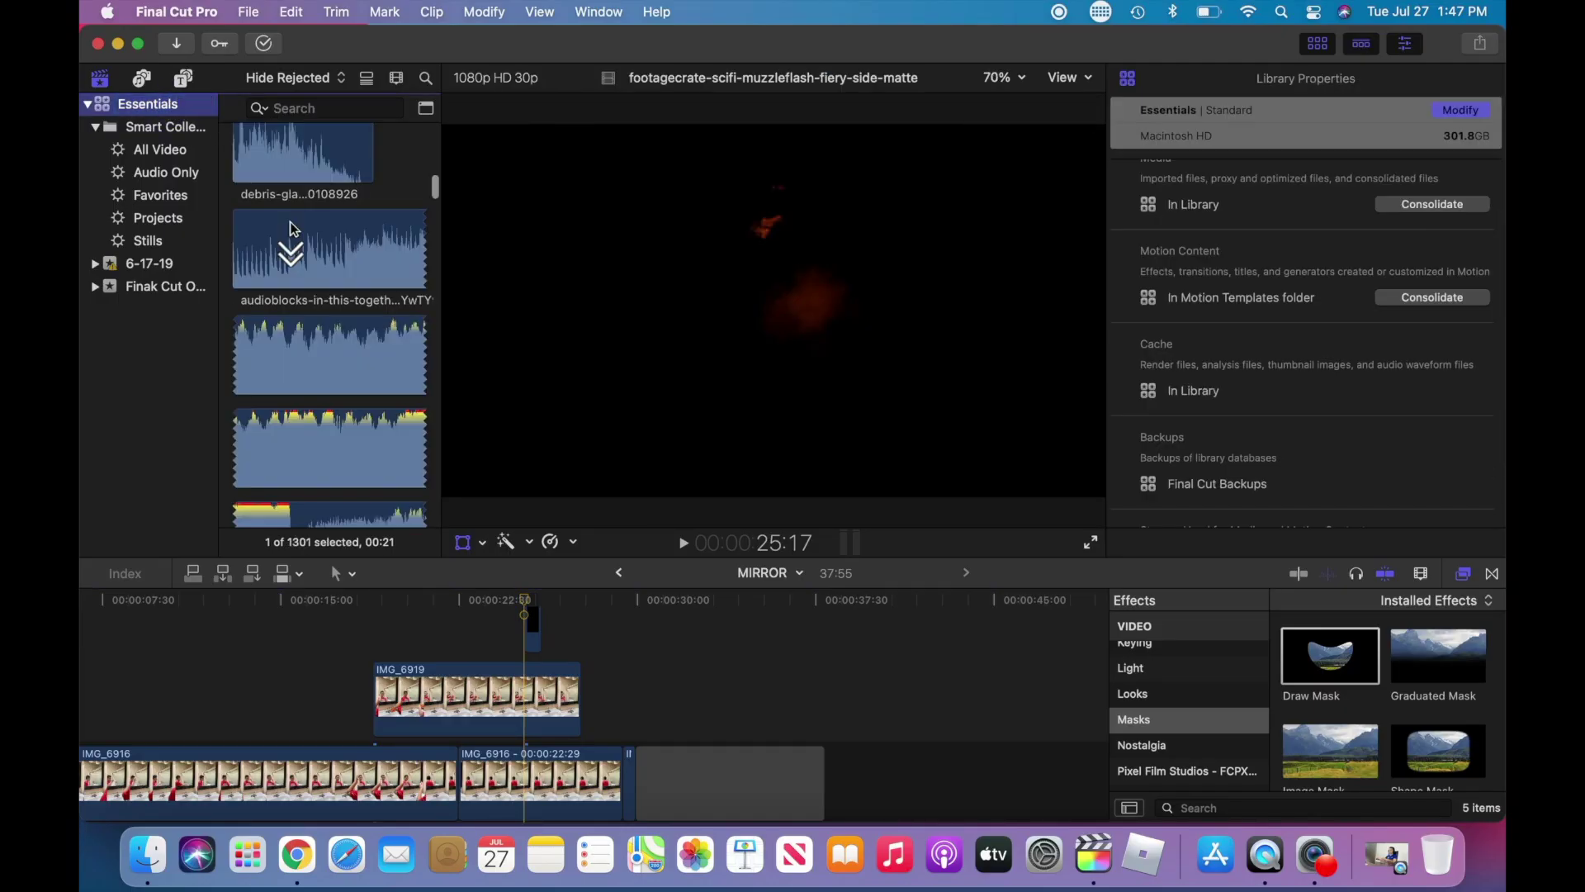
{"action": "scroll", "coordinate": [289, 221], "scroll_direction": "down", "scroll_amount": 15}
{"action": "scroll", "coordinate": [290, 222], "scroll_direction": "down", "scroll_amount": 5}
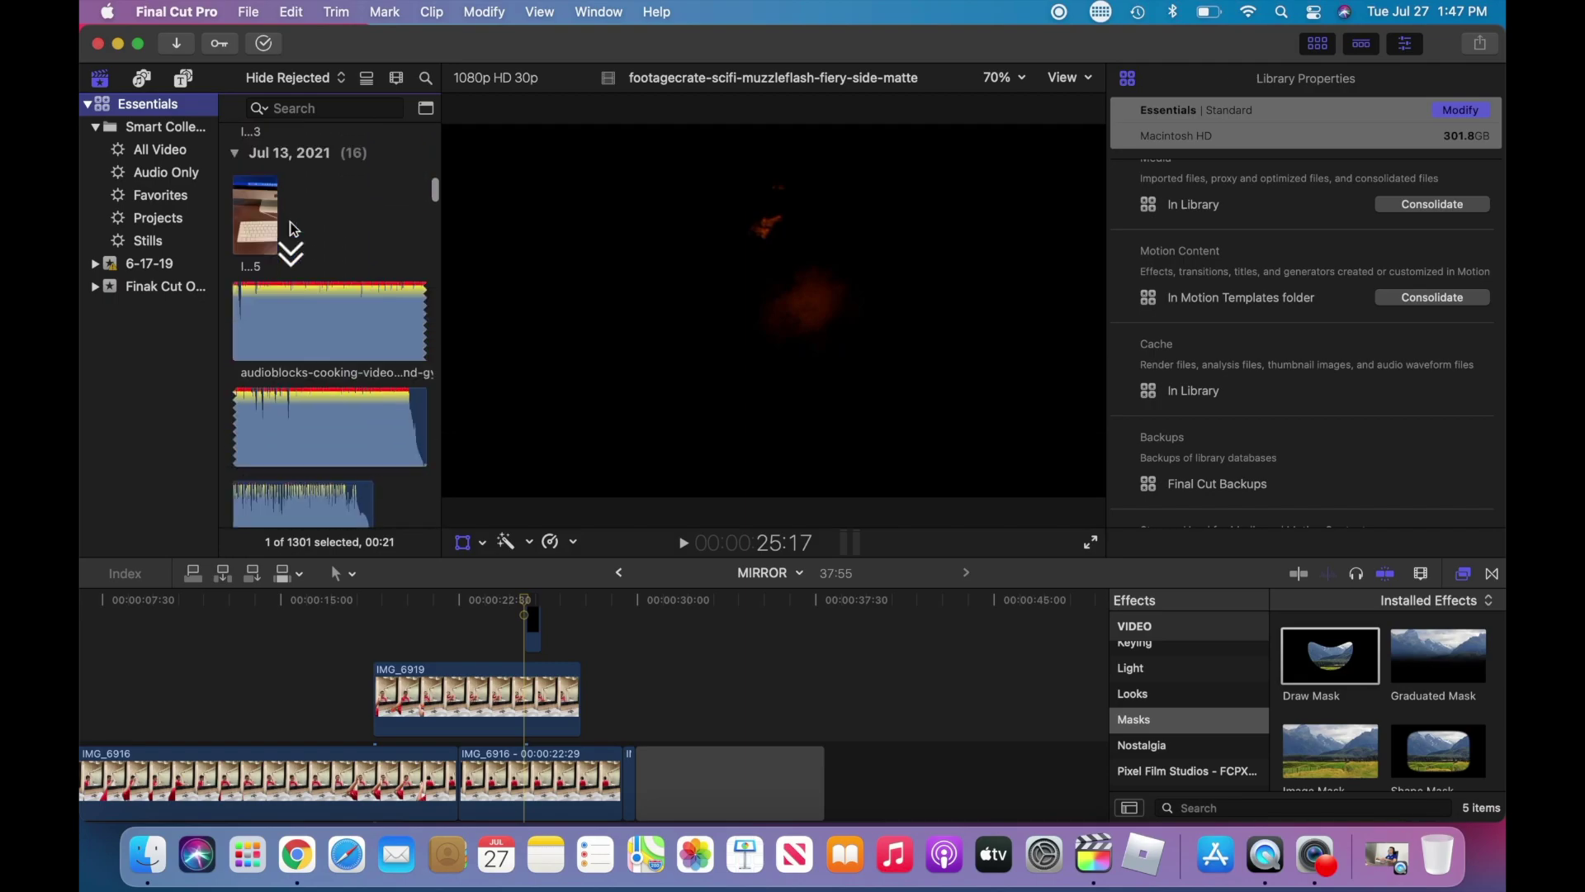
{"action": "left_click", "coordinate": [302, 223]}
{"action": "left_click_drag", "start_coordinate": [302, 223], "coordinate": [450, 594]}
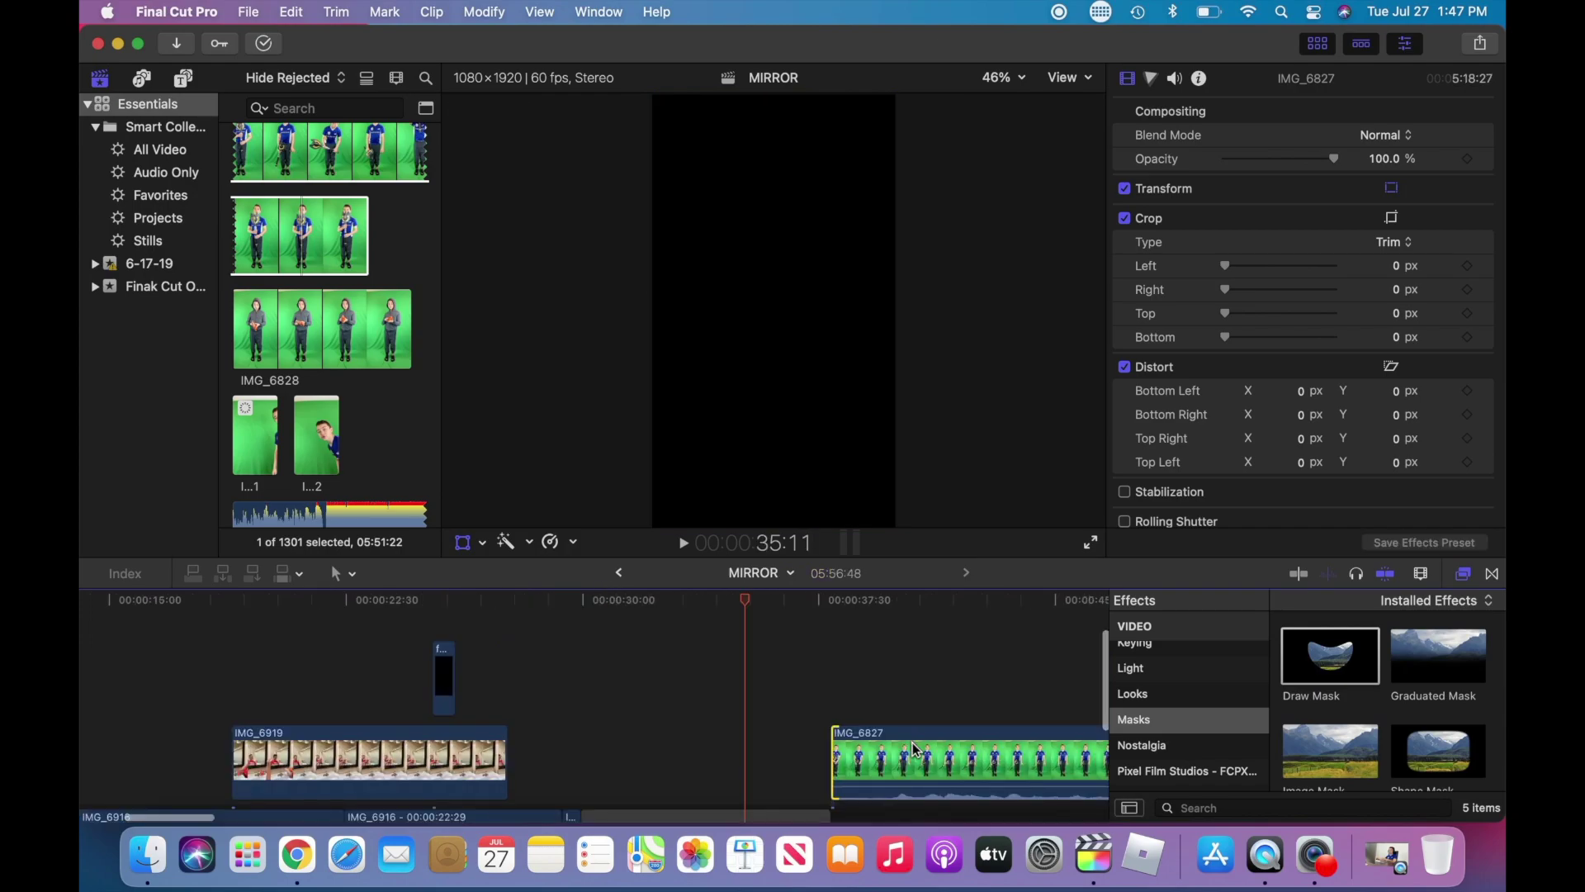
{"action": "key", "text": "super+equal"}
{"action": "key", "text": "super+equal"}
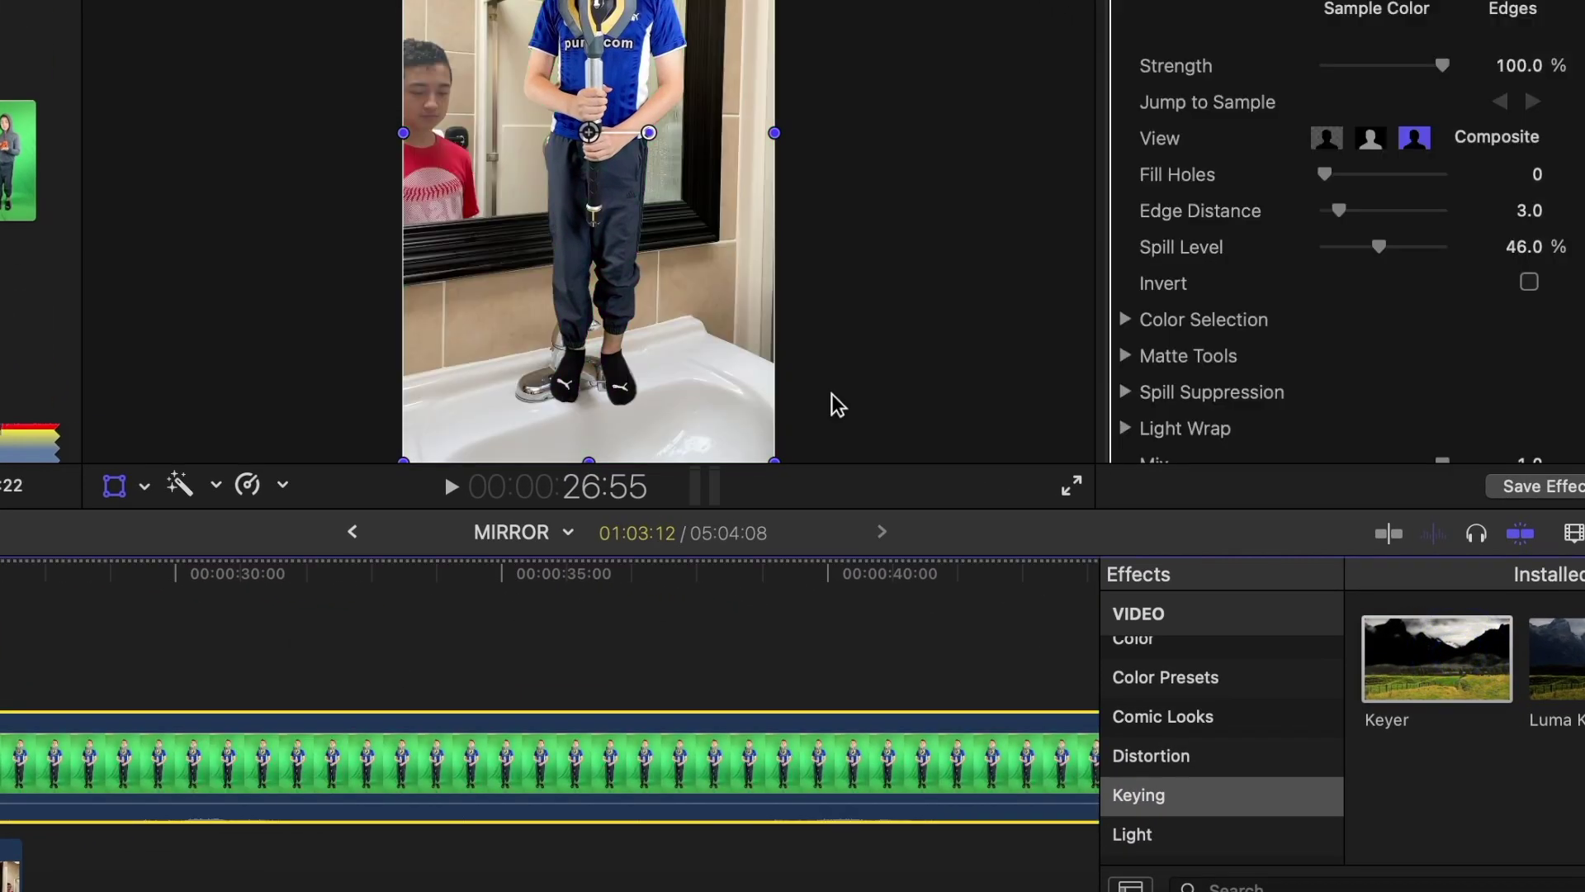
- Expand the Keyer's Matte Tools for the IMG_6827 clip and move the clip to start at 25:22, together with the flash
{"action": "left_click", "coordinate": [1126, 356]}
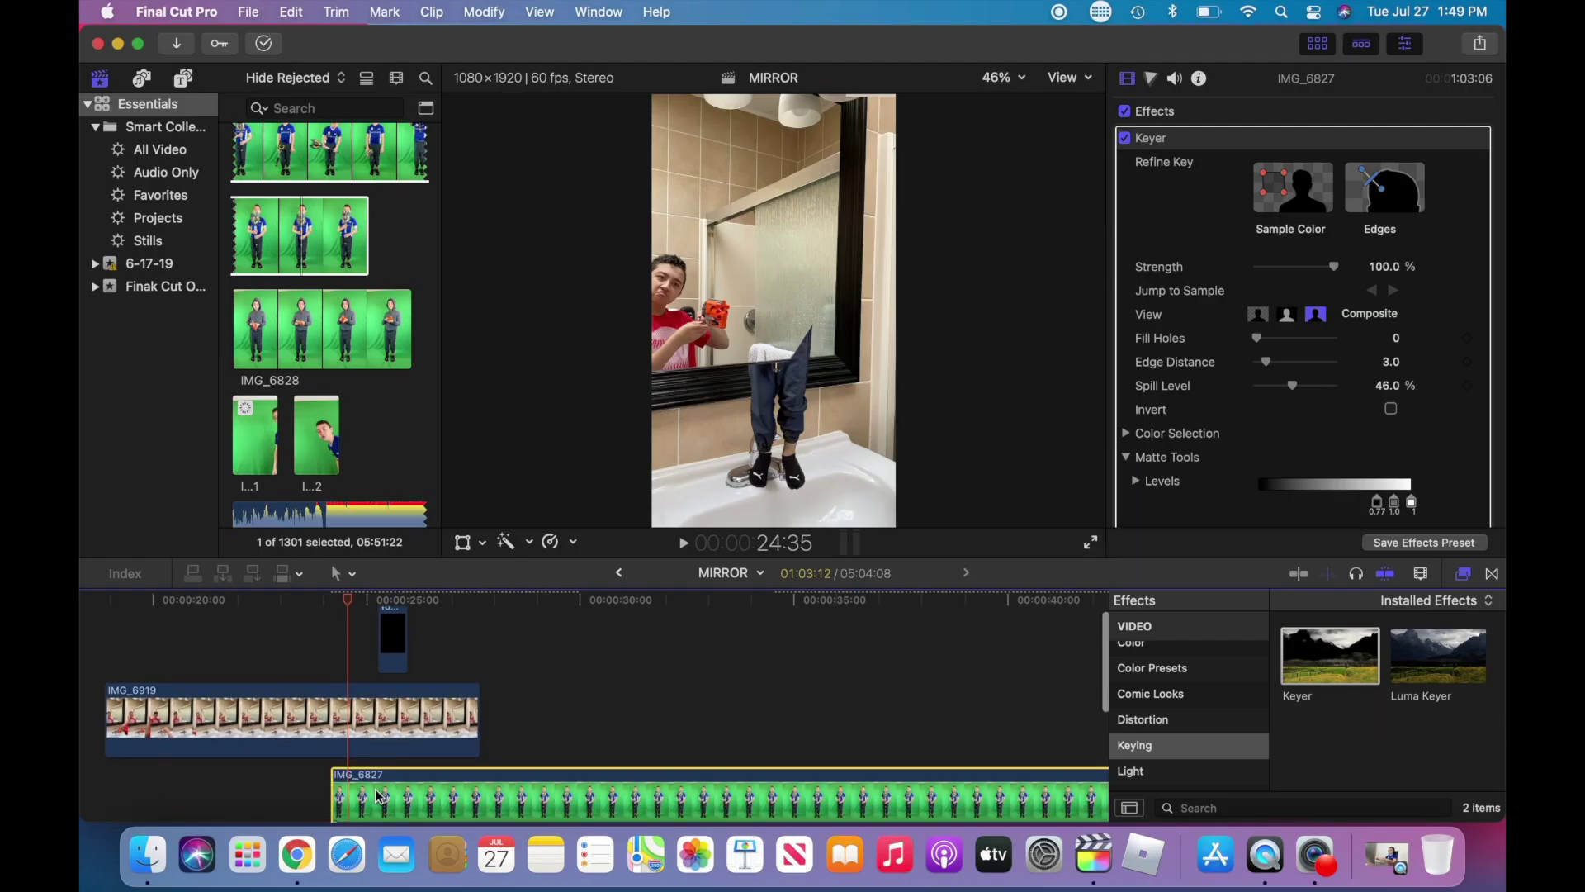
{"action": "left_click_drag", "start_coordinate": [382, 795], "coordinate": [420, 767]}
{"action": "scroll", "coordinate": [430, 795], "scroll_direction": "down", "scroll_amount": 2}
{"action": "scroll", "coordinate": [380, 628], "scroll_direction": "up", "scroll_amount": 3}
{"action": "left_click", "coordinate": [375, 607]}
{"action": "scroll", "coordinate": [462, 628], "scroll_direction": "down", "scroll_amount": 4}
{"action": "key", "text": "space"}
{"action": "scroll", "coordinate": [516, 613], "scroll_direction": "up", "scroll_amount": 3}
{"action": "left_click", "coordinate": [363, 601]}
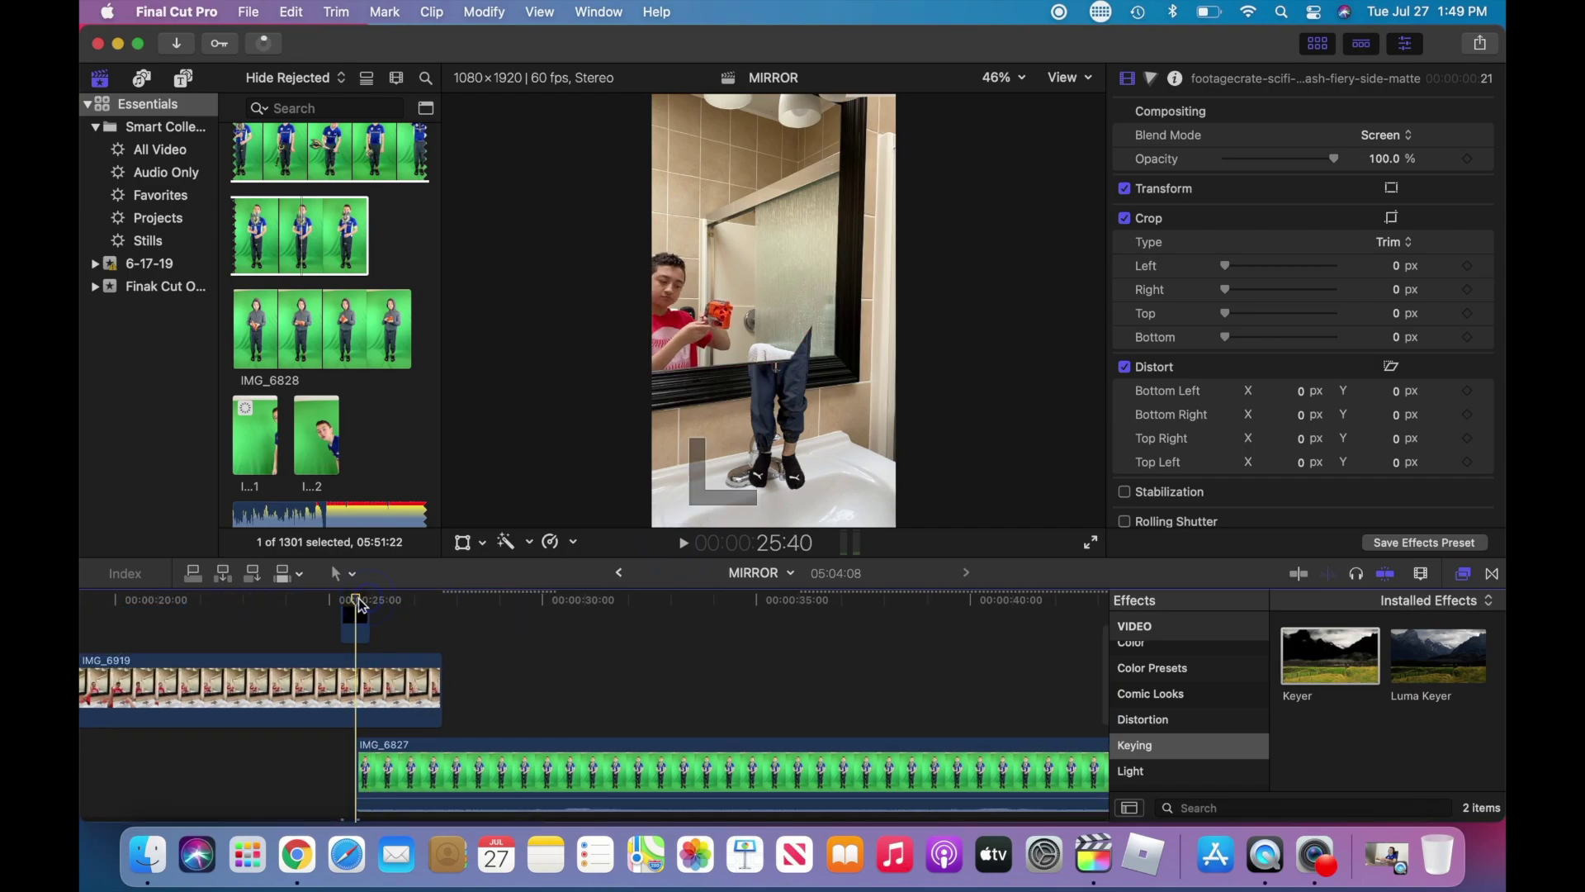
{"action": "key", "text": "Up"}
{"action": "left_click_drag", "start_coordinate": [437, 769], "coordinate": [423, 768]}
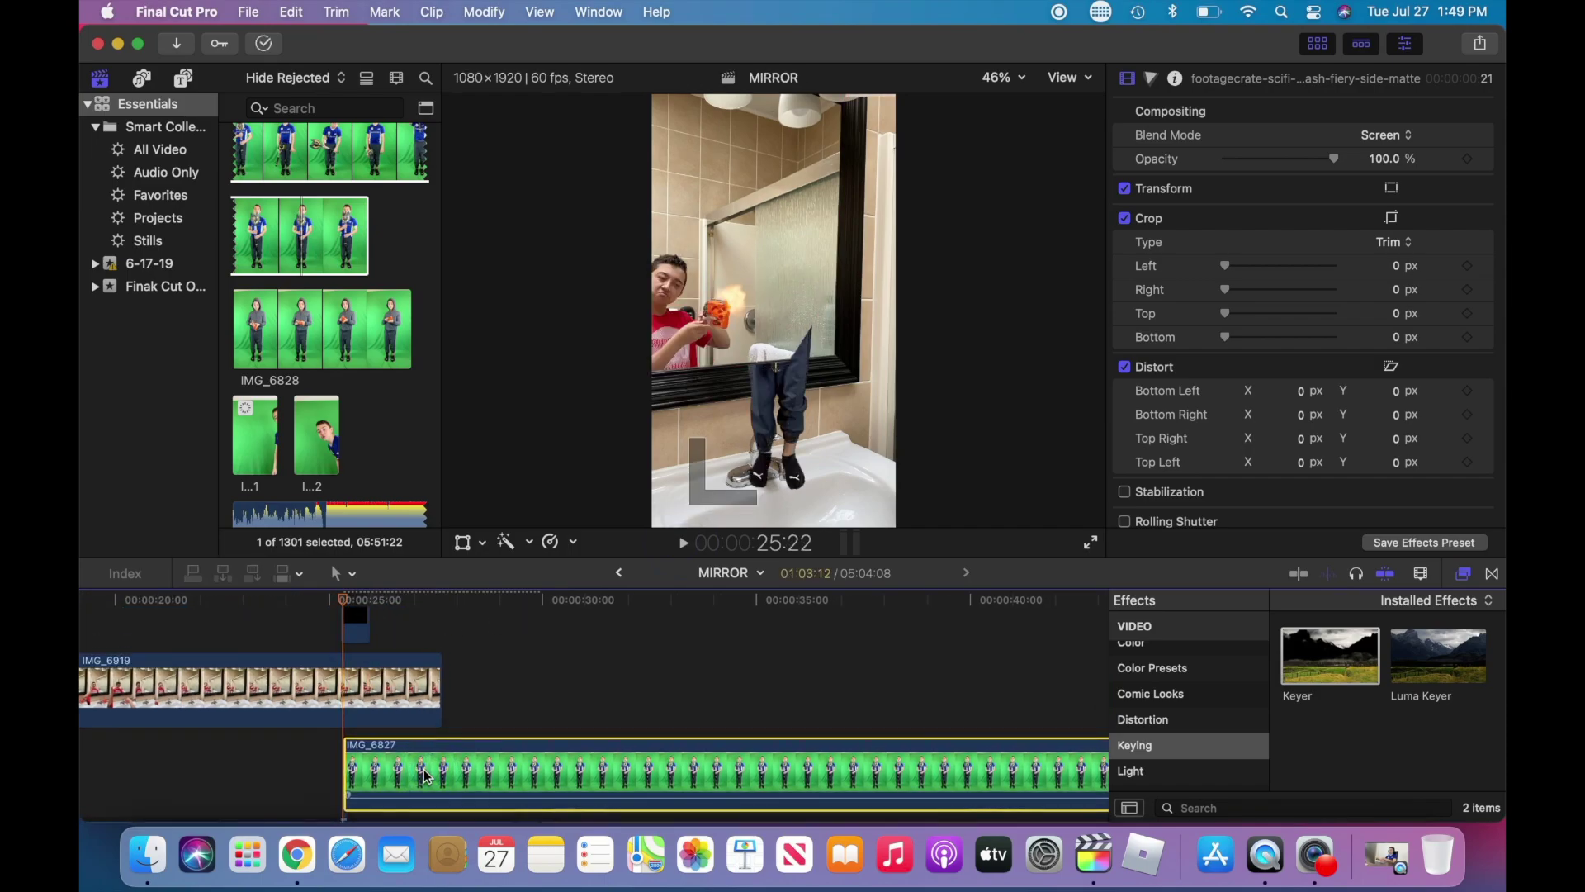
- Invert the Draw Mask of the IMG_6919 clip
{"action": "scroll", "coordinate": [424, 774], "scroll_direction": "up", "scroll_amount": 2}
{"action": "scroll", "coordinate": [424, 774], "scroll_direction": "right", "scroll_amount": 2}
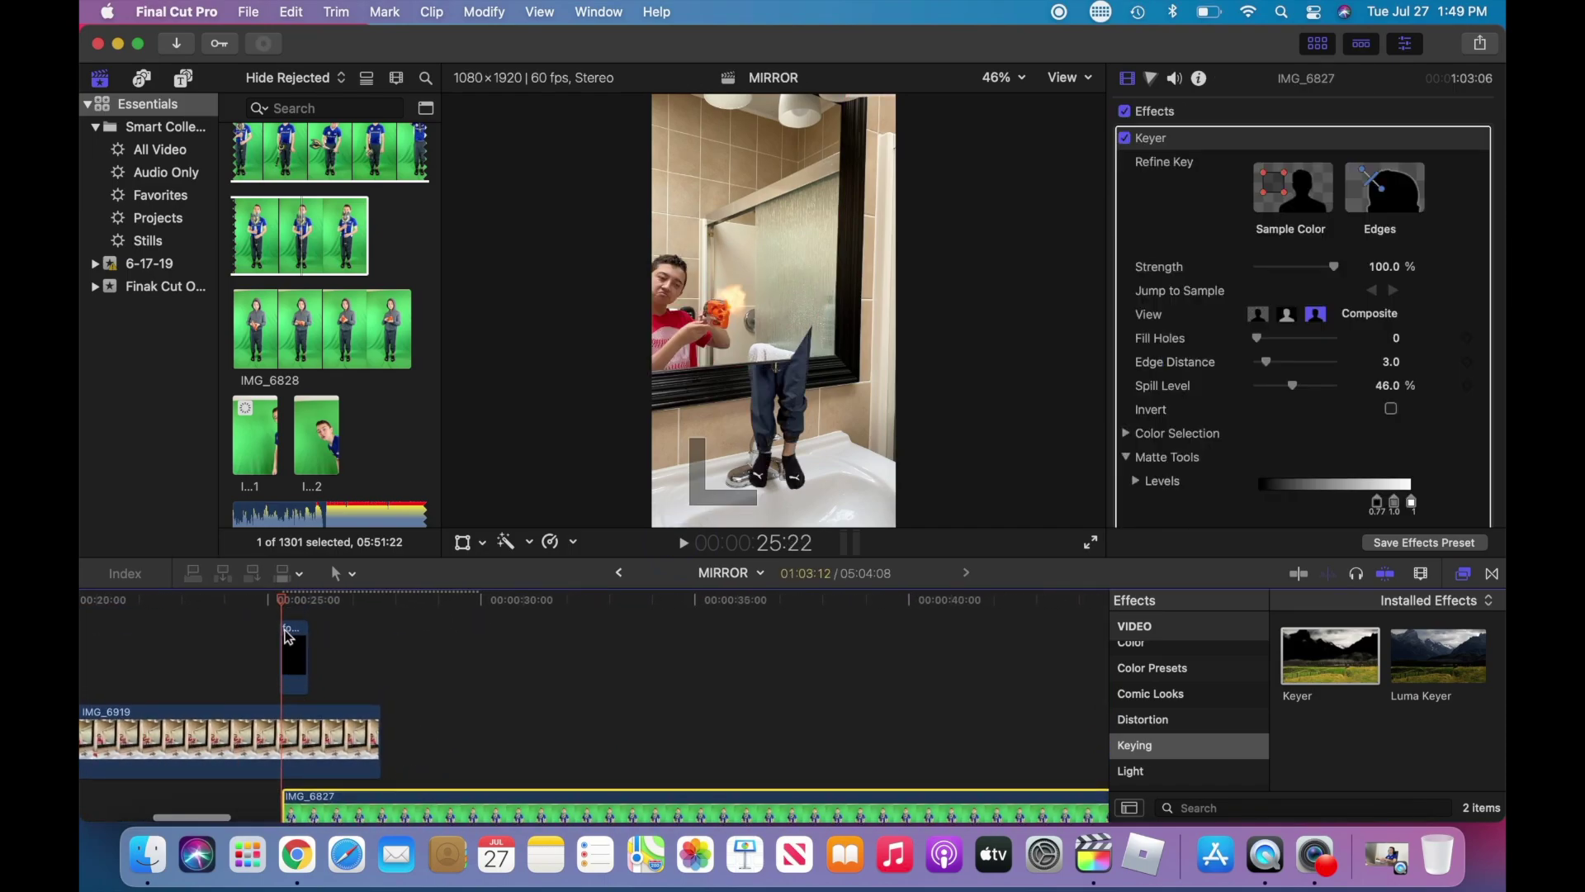
{"action": "scroll", "coordinate": [290, 660], "scroll_direction": "down", "scroll_amount": 1}
{"action": "left_click", "coordinate": [299, 723]}
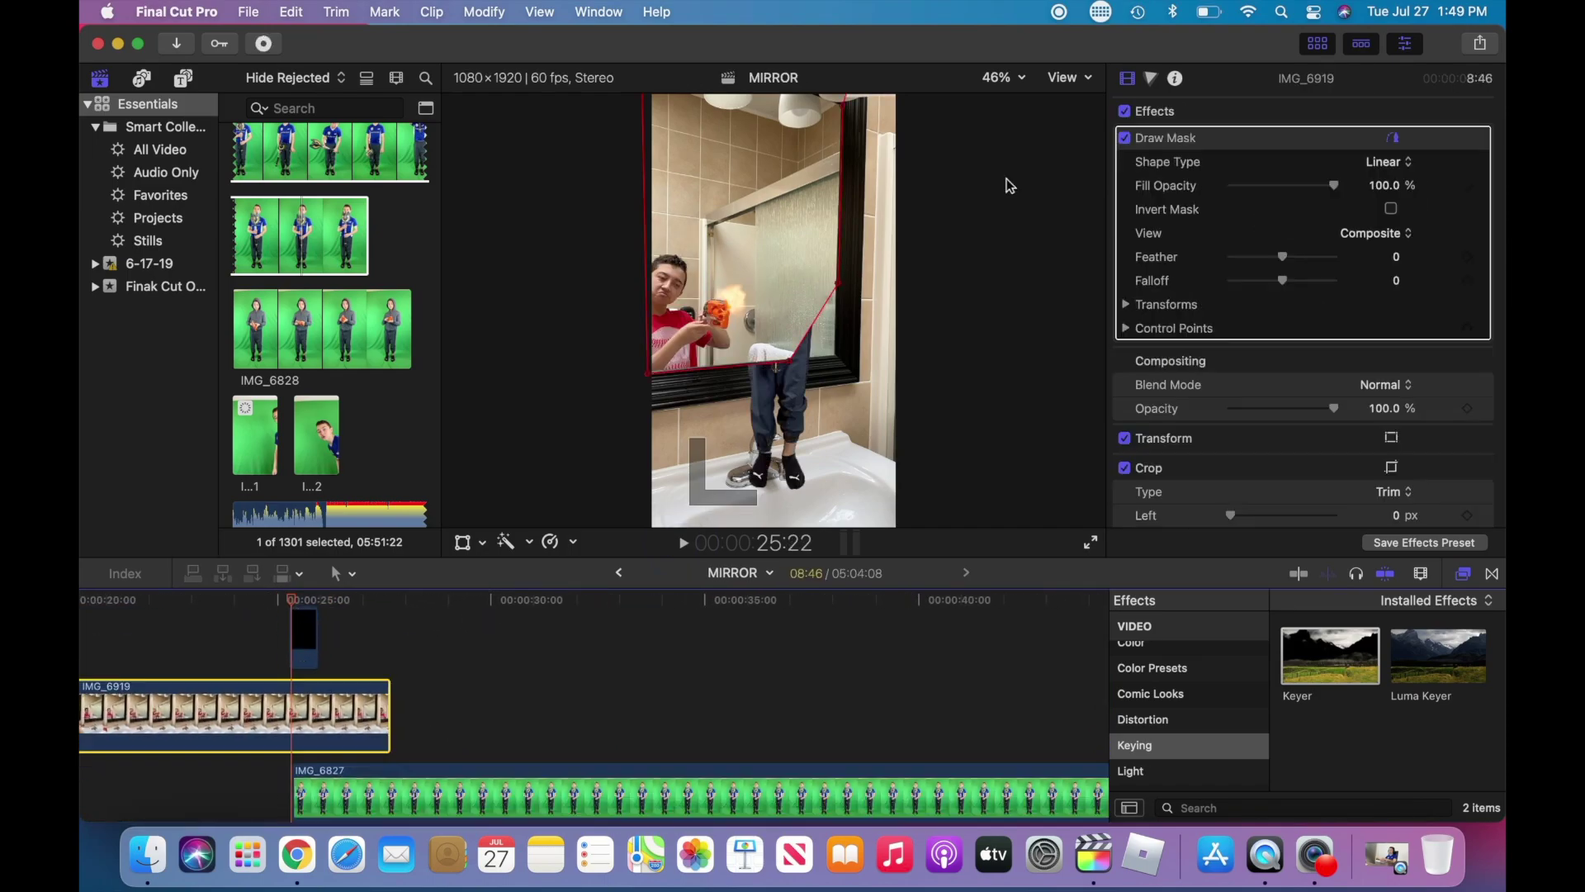
{"action": "left_click", "coordinate": [1394, 209]}
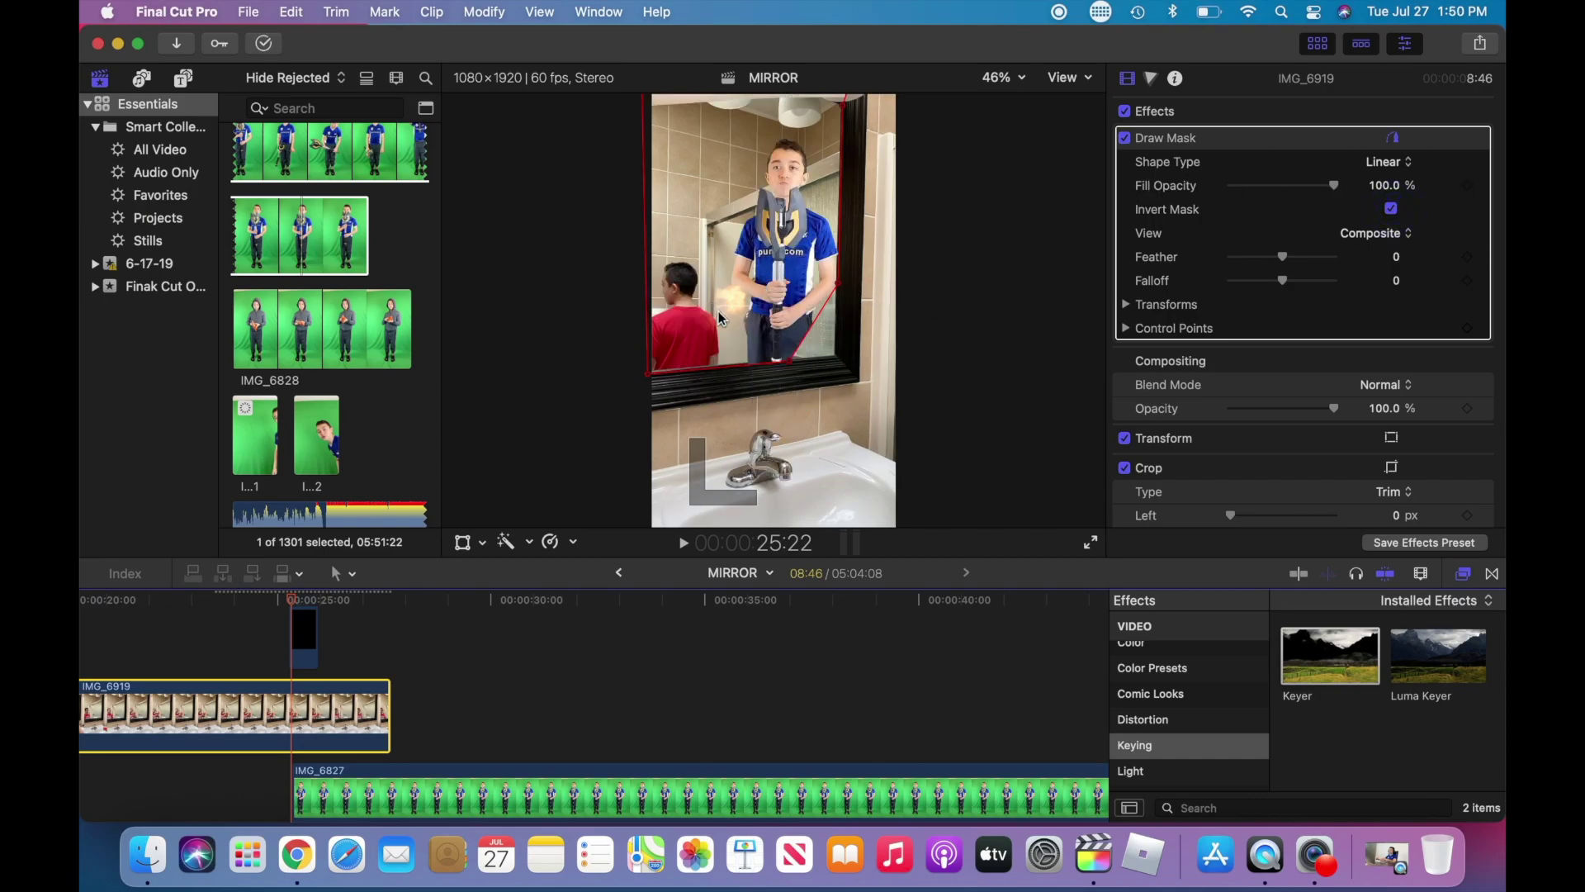
- Enlarge the keyed IMG_6827 clip and reposition its figure lower and further left inside the mirror frame
{"action": "scroll", "coordinate": [407, 646], "scroll_direction": "down", "scroll_amount": 3}
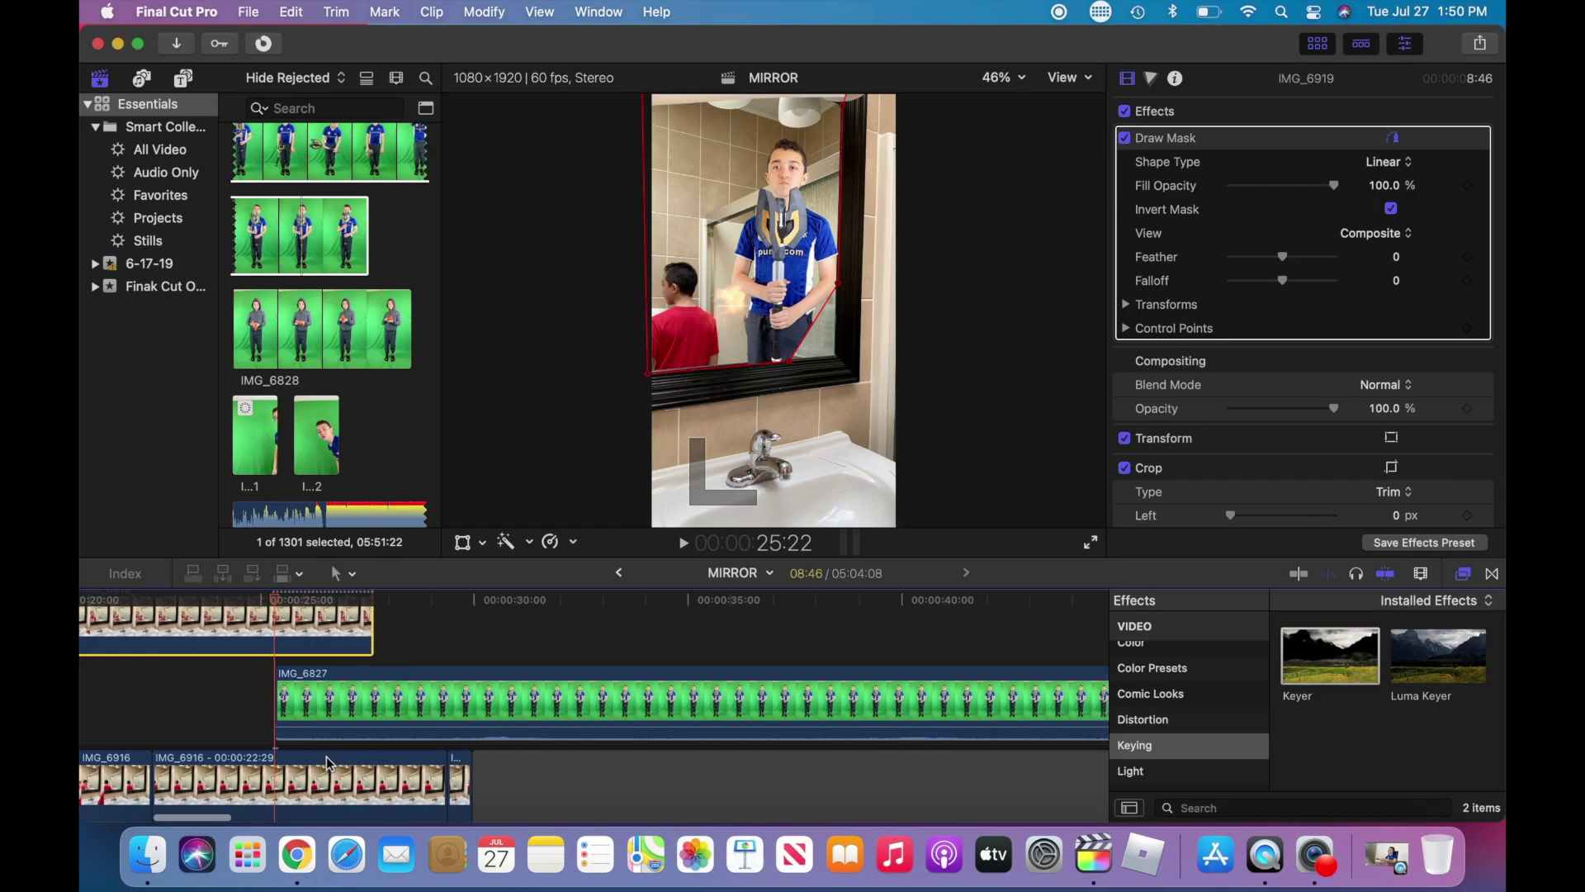
{"action": "left_click", "coordinate": [314, 791]}
{"action": "scroll", "coordinate": [415, 729], "scroll_direction": "up", "scroll_amount": 2}
{"action": "left_click", "coordinate": [413, 756]}
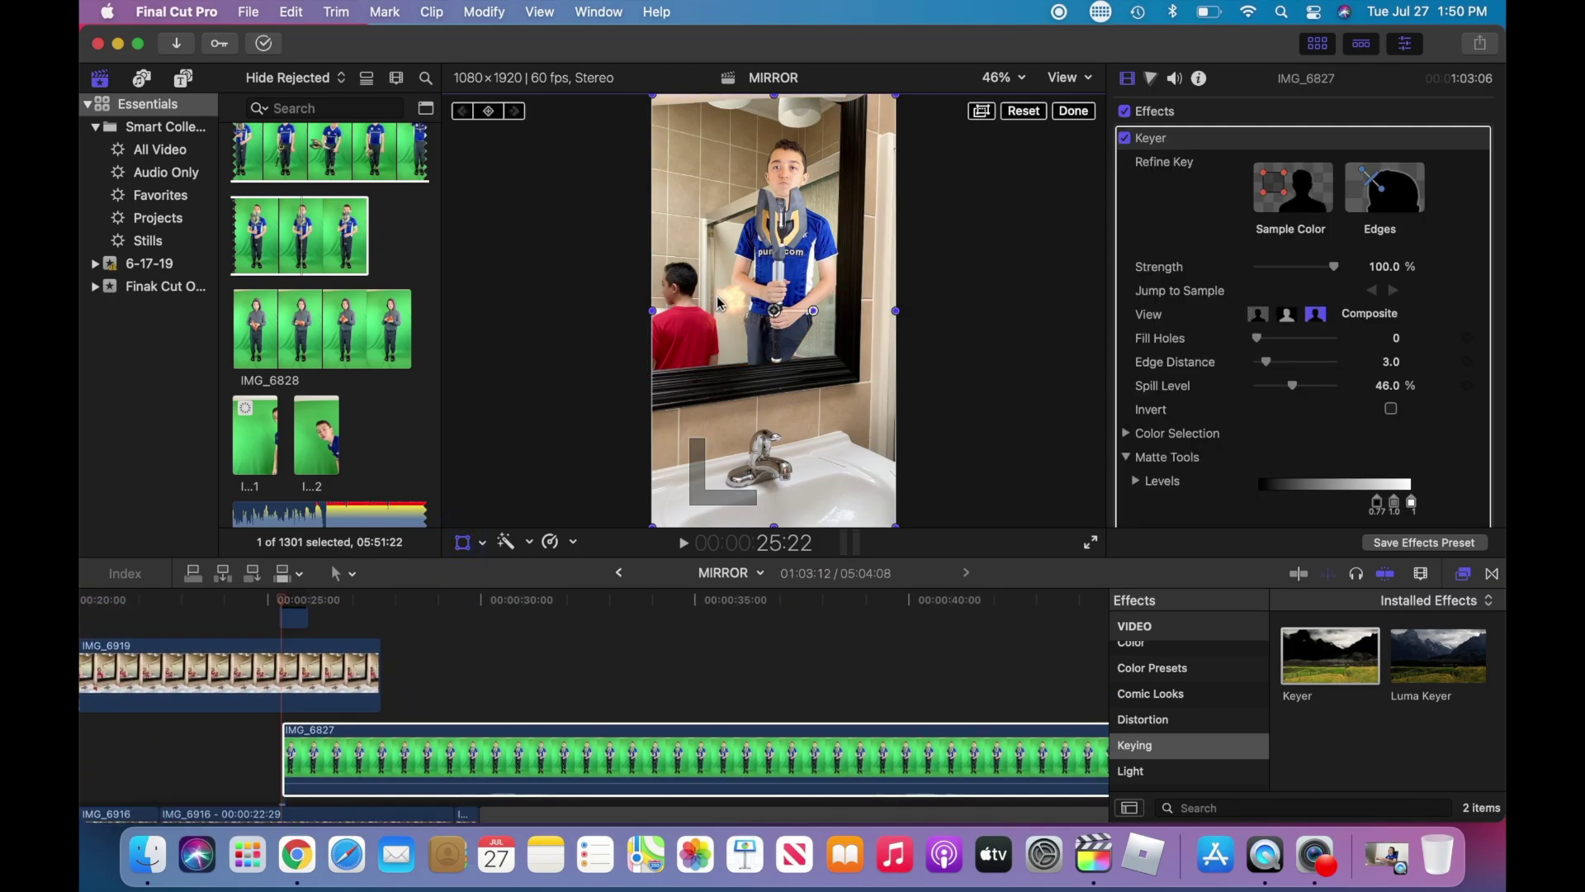
{"action": "left_click_drag", "start_coordinate": [653, 94], "coordinate": [567, 11]}
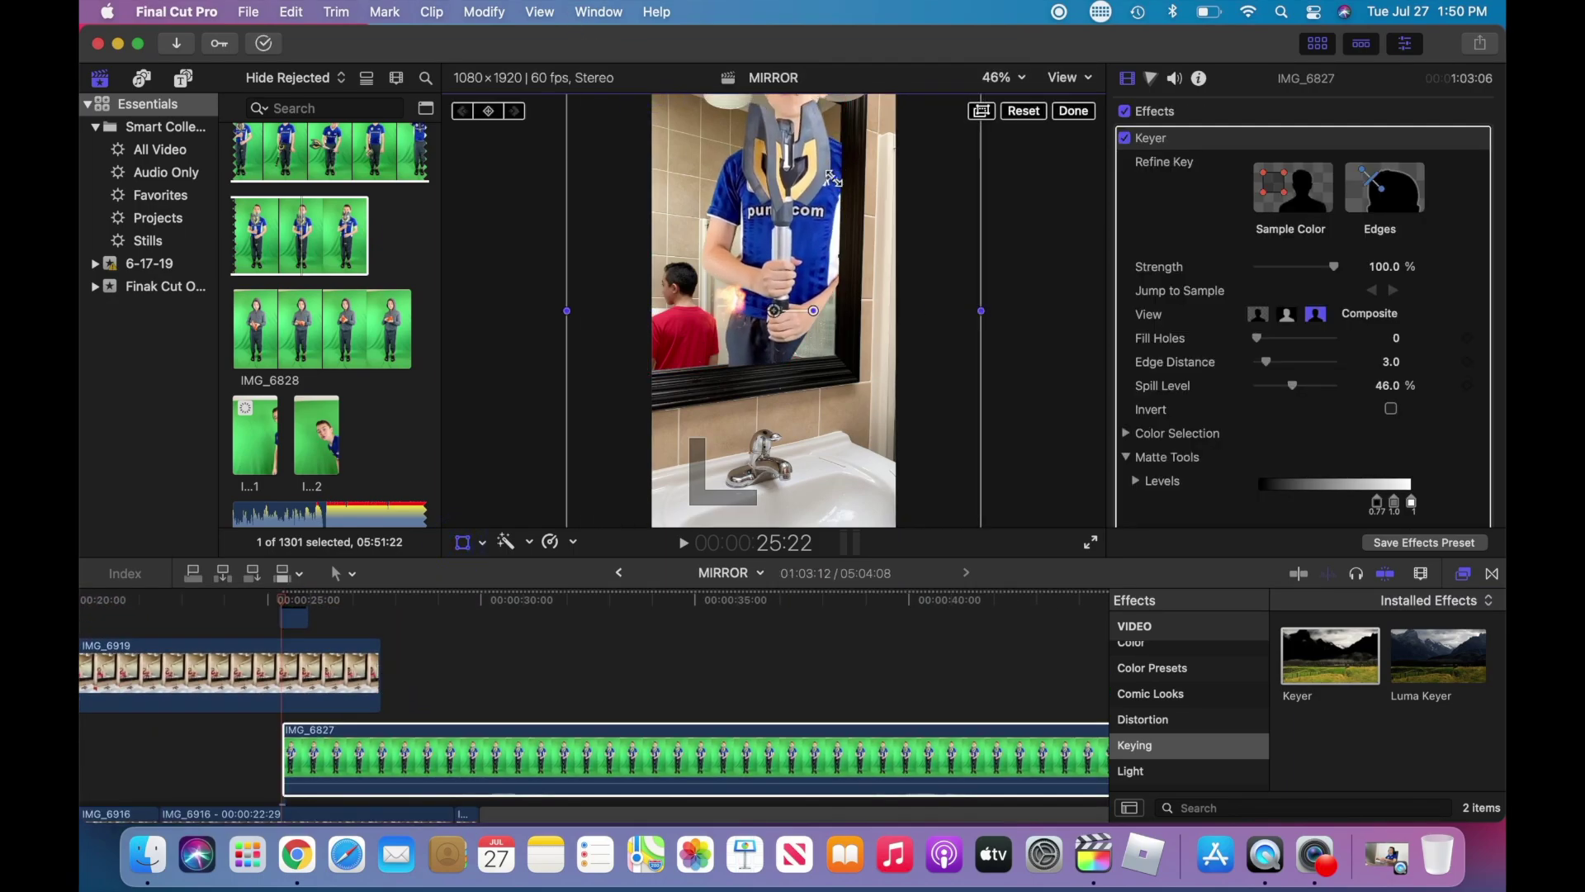
{"action": "left_click_drag", "start_coordinate": [835, 182], "coordinate": [768, 268]}
{"action": "scroll", "coordinate": [322, 653], "scroll_direction": "up", "scroll_amount": 2}
{"action": "scroll", "coordinate": [322, 652], "scroll_direction": "left", "scroll_amount": 2}
{"action": "mouse_move", "coordinate": [732, 347]}
{"action": "left_mouse_down"}
{"action": "mouse_move", "coordinate": [771, 330]}
{"action": "mouse_move", "coordinate": [695, 382]}
{"action": "mouse_move", "coordinate": [772, 364]}
{"action": "mouse_move", "coordinate": [723, 368]}
{"action": "left_mouse_up"}
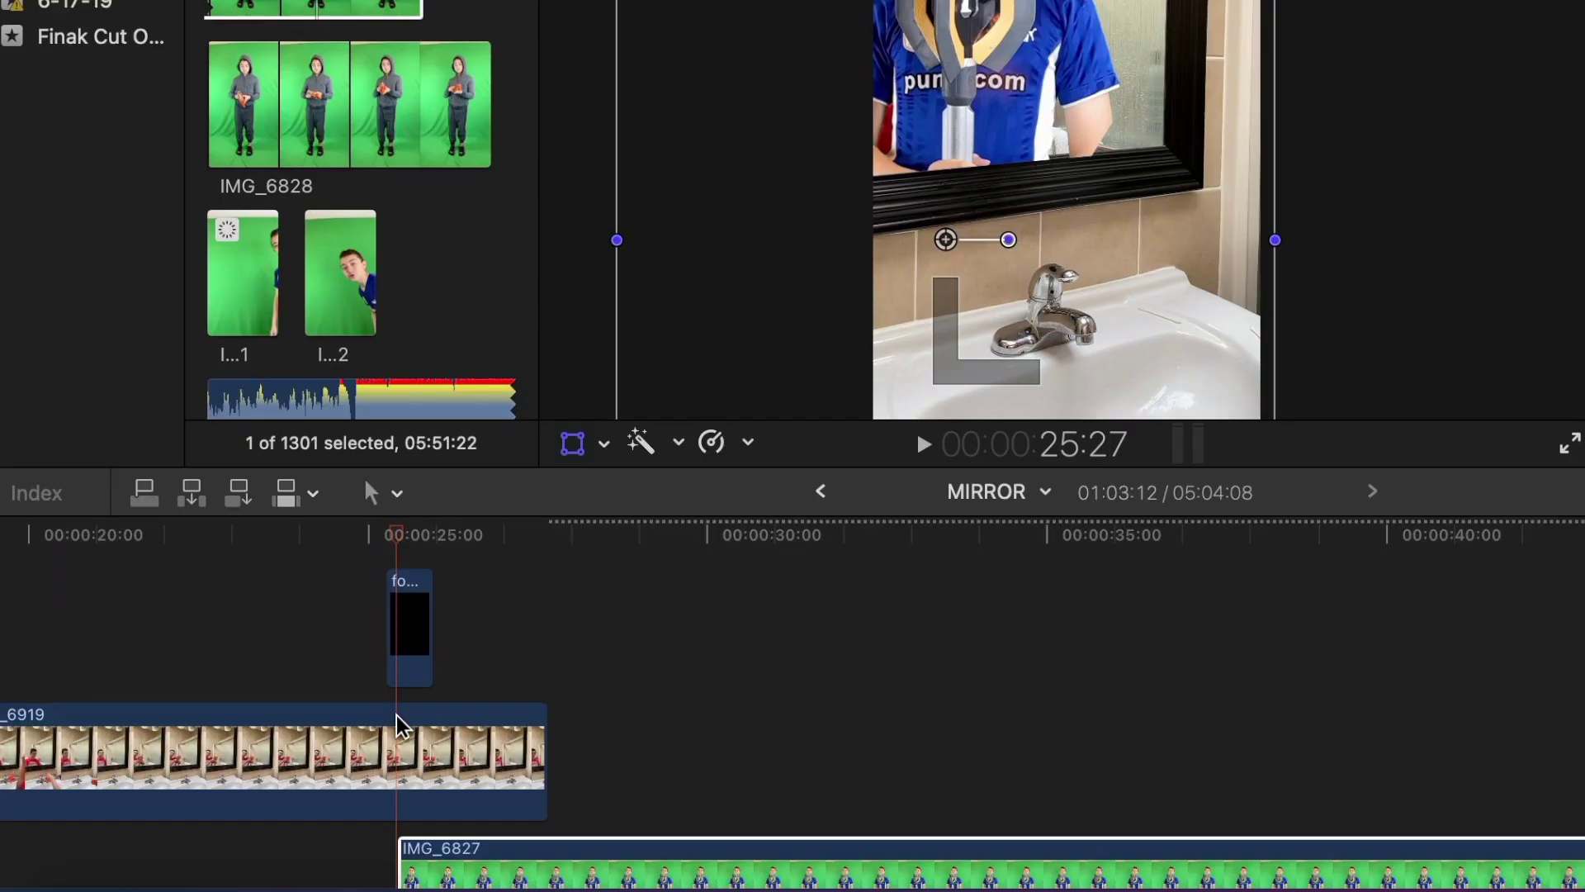
- Split the IMG_6919 clip at 25:27
{"action": "left_click", "coordinate": [352, 726]}
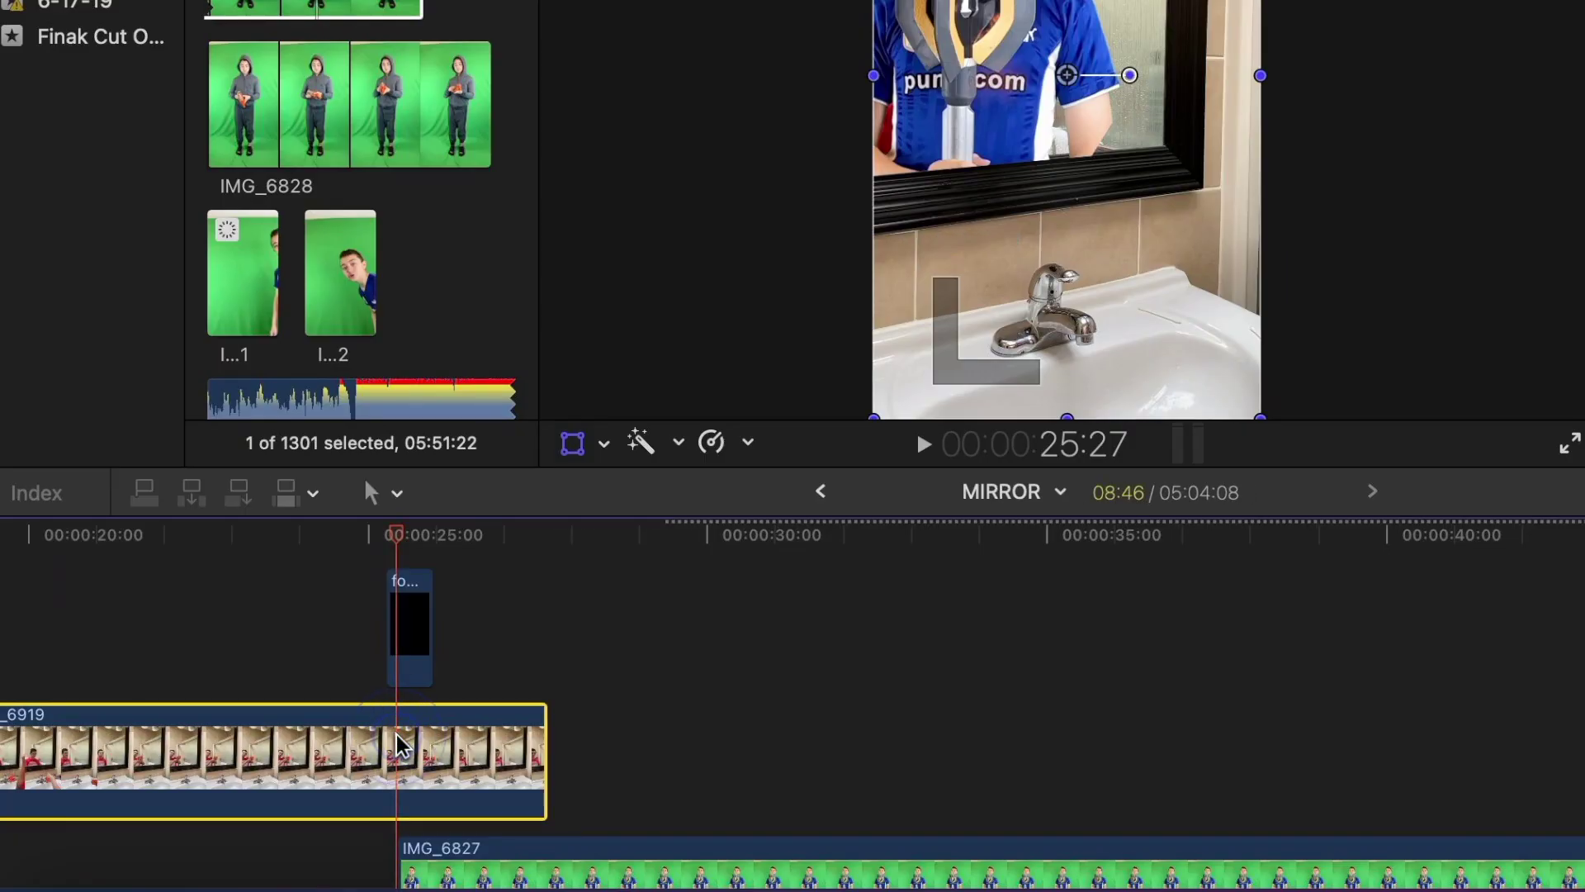
{"action": "key", "text": "super+b"}
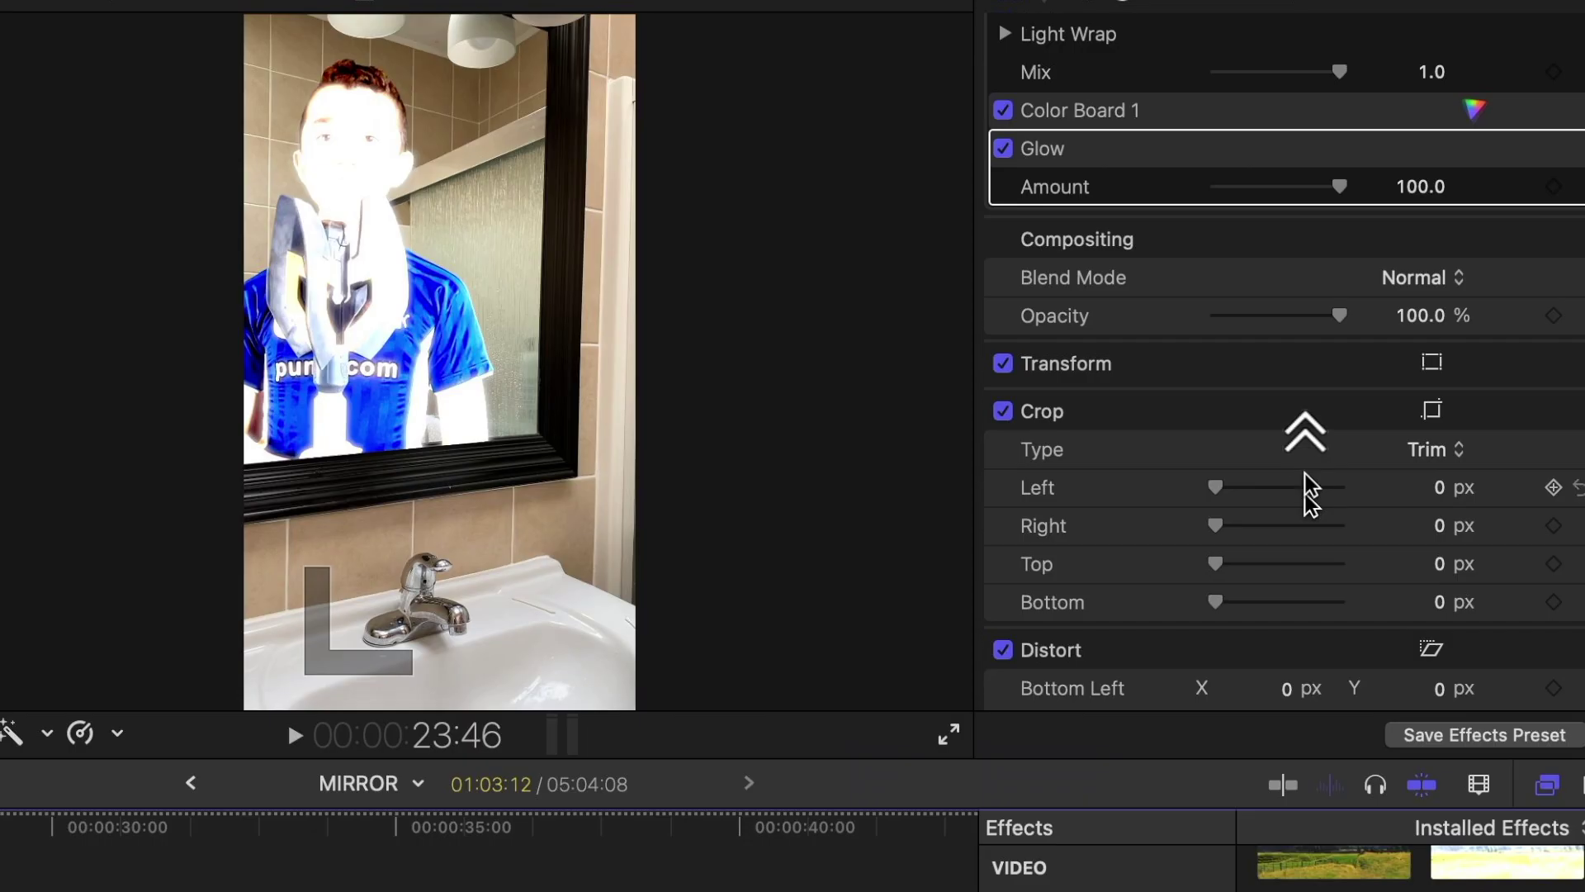
- Lower the Glow amount on the keyed IMG_6827 clip
{"action": "scroll", "coordinate": [1306, 279], "scroll_direction": "up", "scroll_amount": 3}
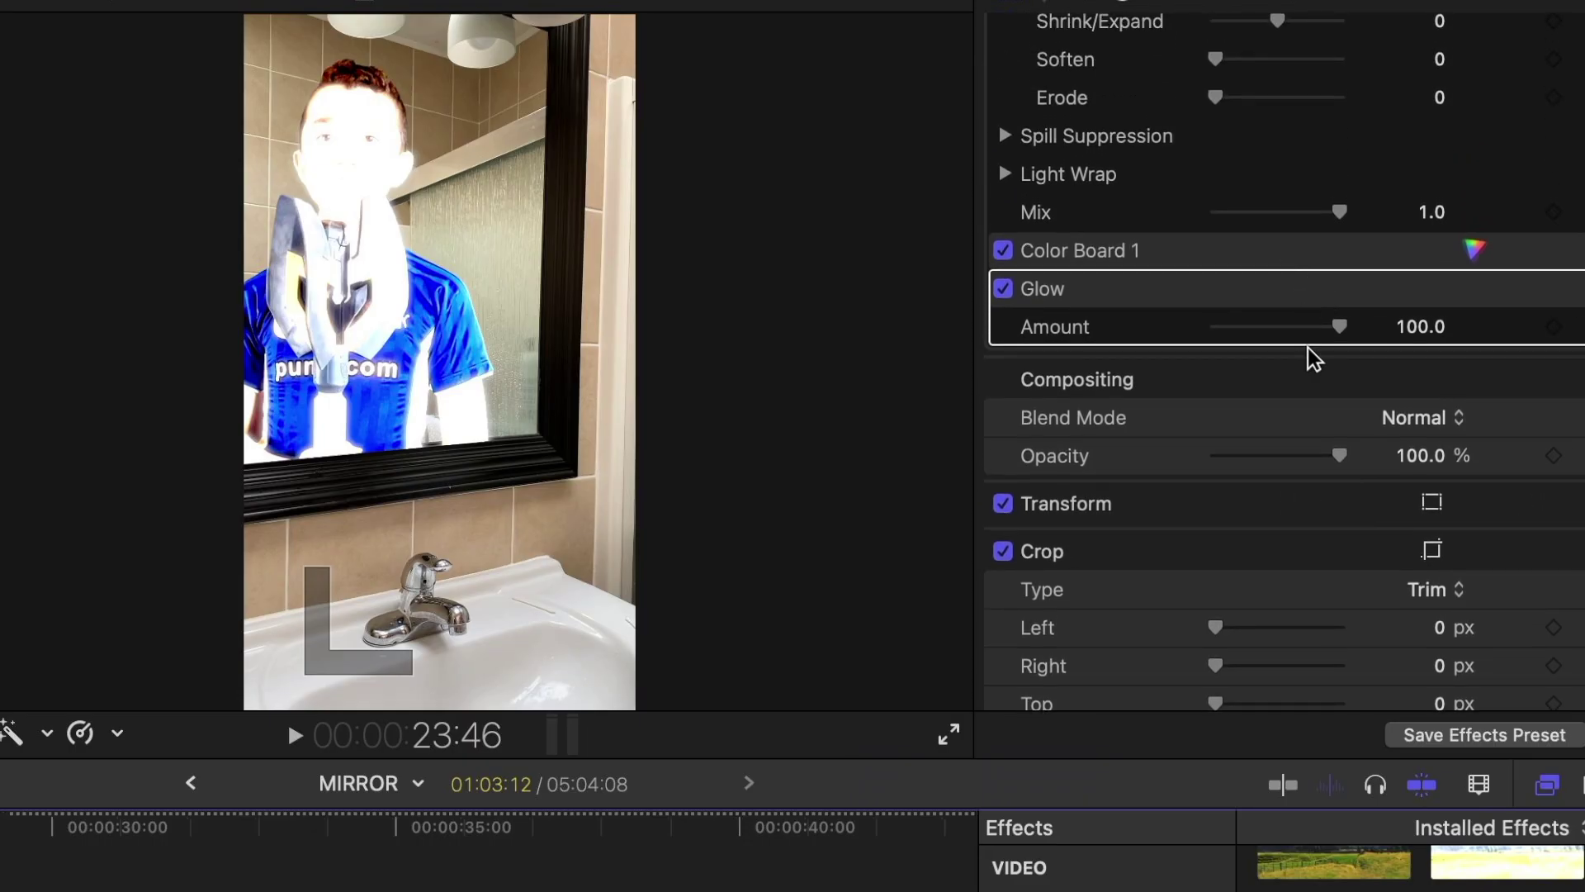
{"action": "left_click_drag", "start_coordinate": [1335, 330], "coordinate": [1252, 338]}
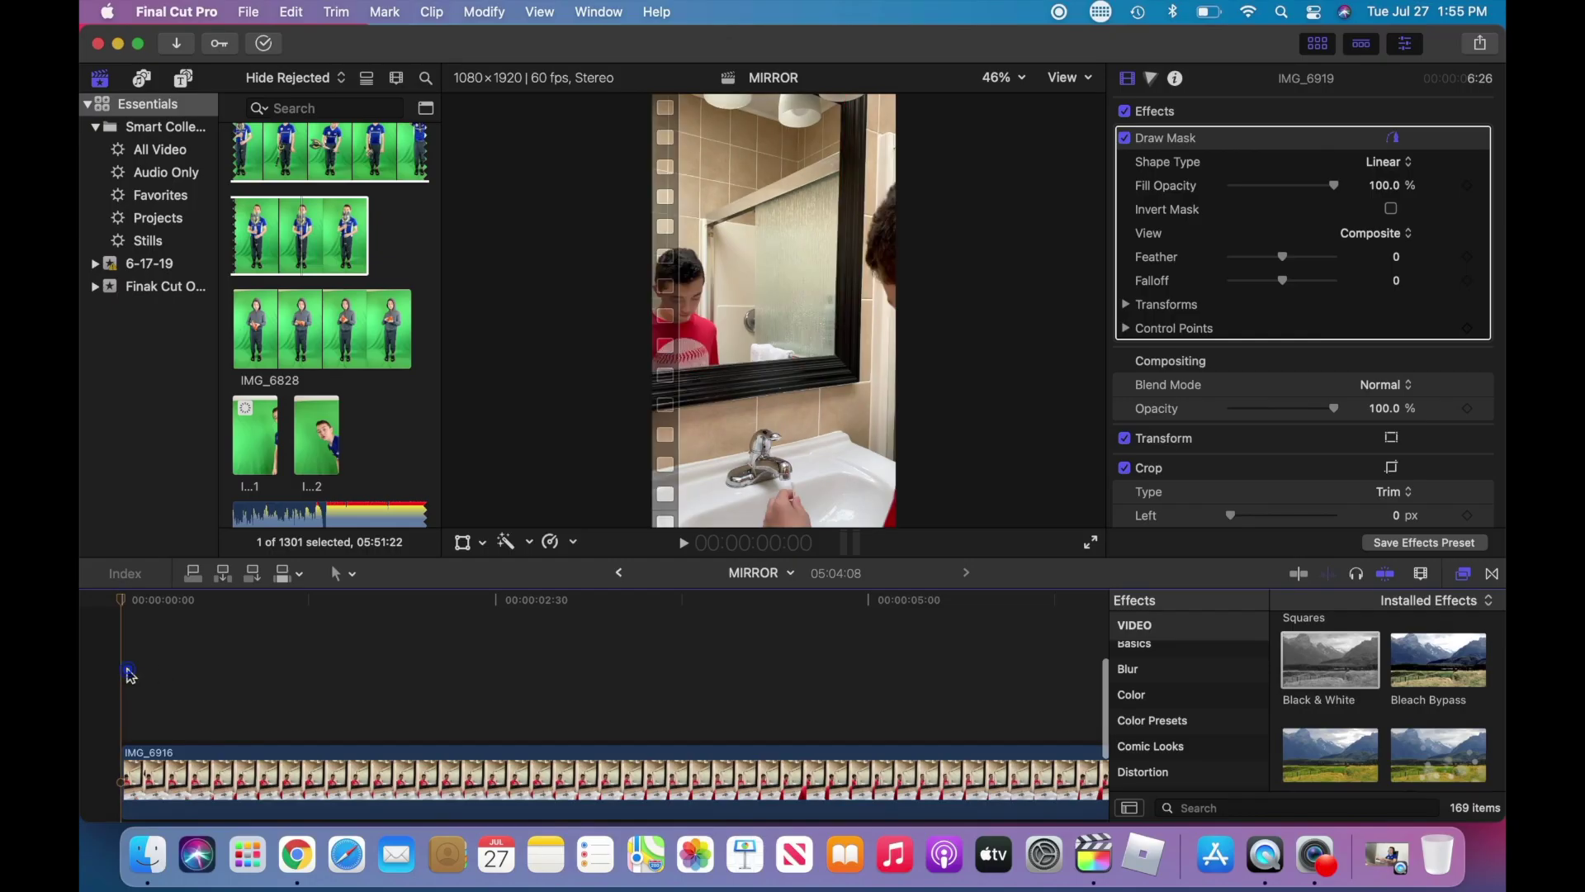
- Play the MIRROR project from the beginning to review the finished illusion
{"action": "left_click", "coordinate": [683, 542]}
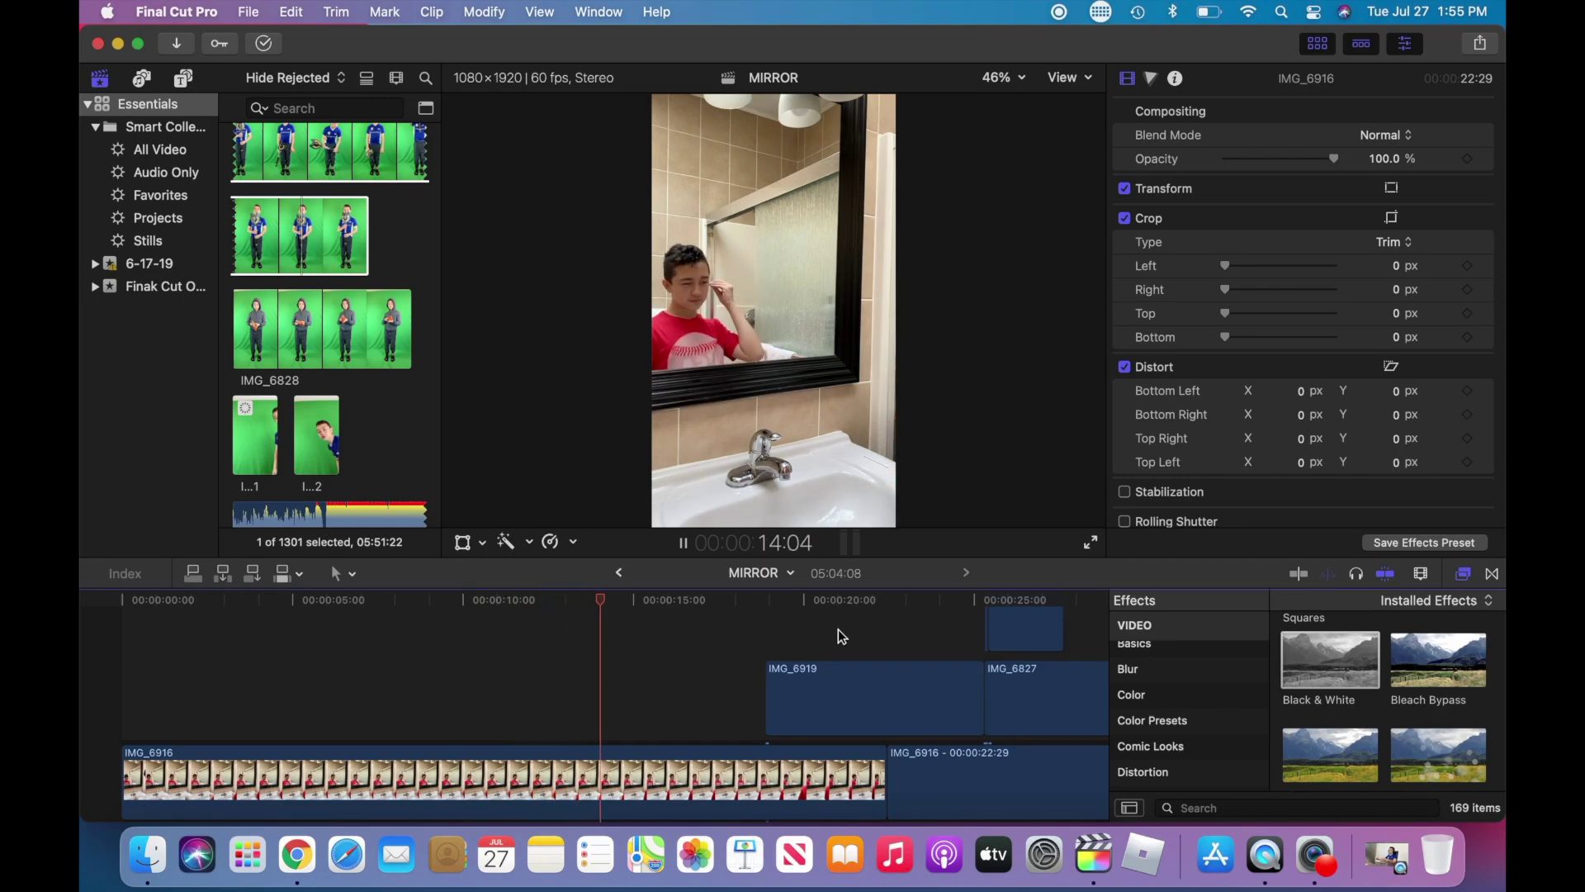
{"action": "scroll", "coordinate": [840, 637], "scroll_direction": "right", "scroll_amount": 1}
{"action": "scroll", "coordinate": [841, 637], "scroll_direction": "right", "scroll_amount": 5}
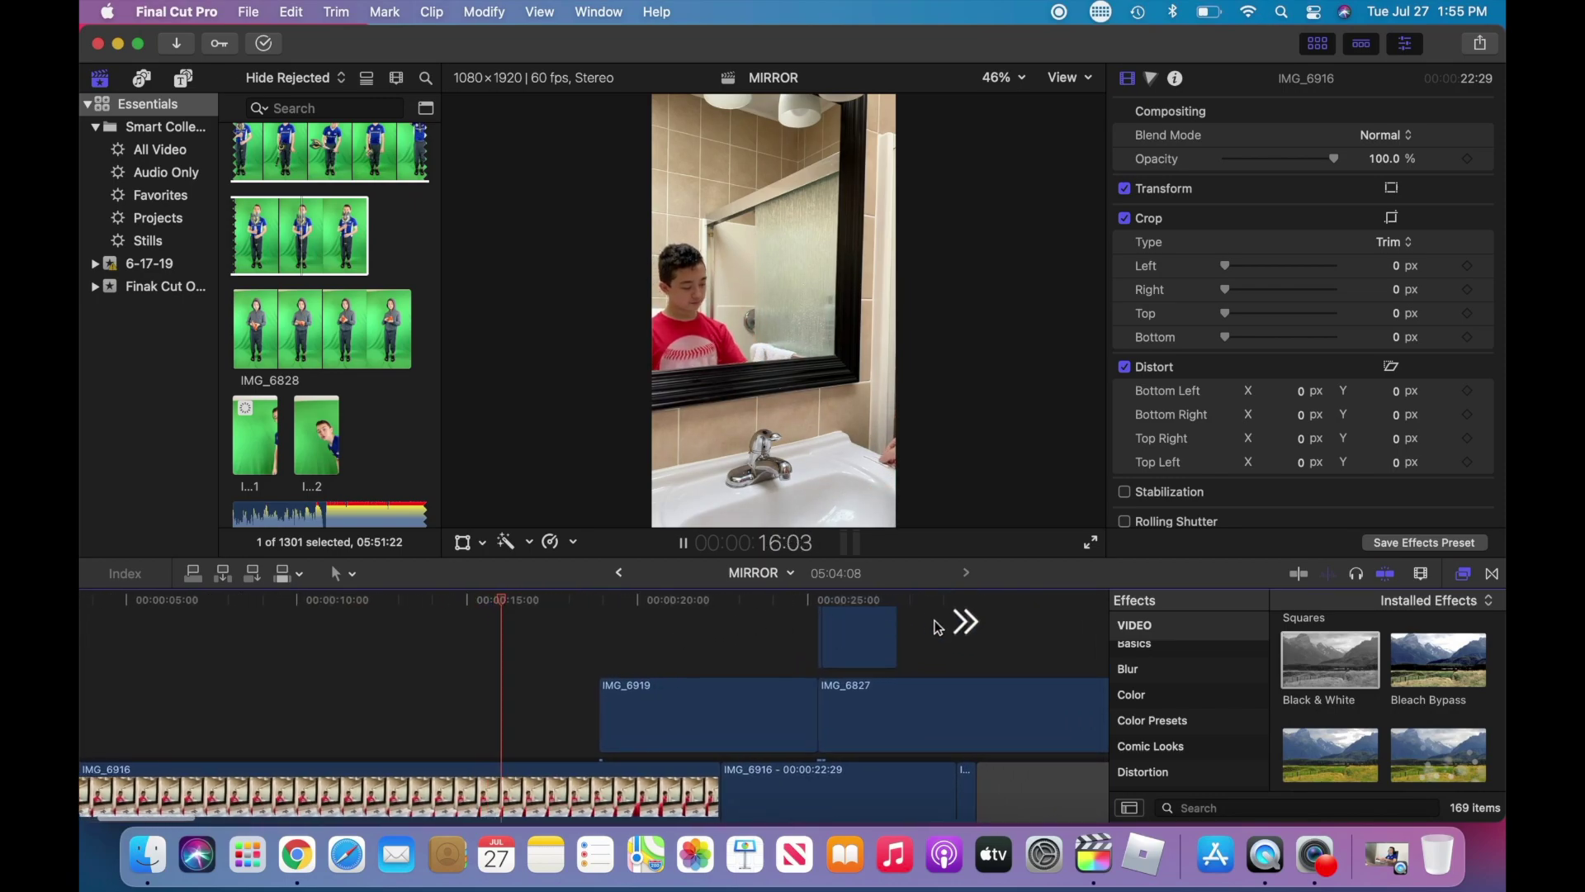
{"action": "scroll", "coordinate": [945, 633], "scroll_direction": "right", "scroll_amount": 2}
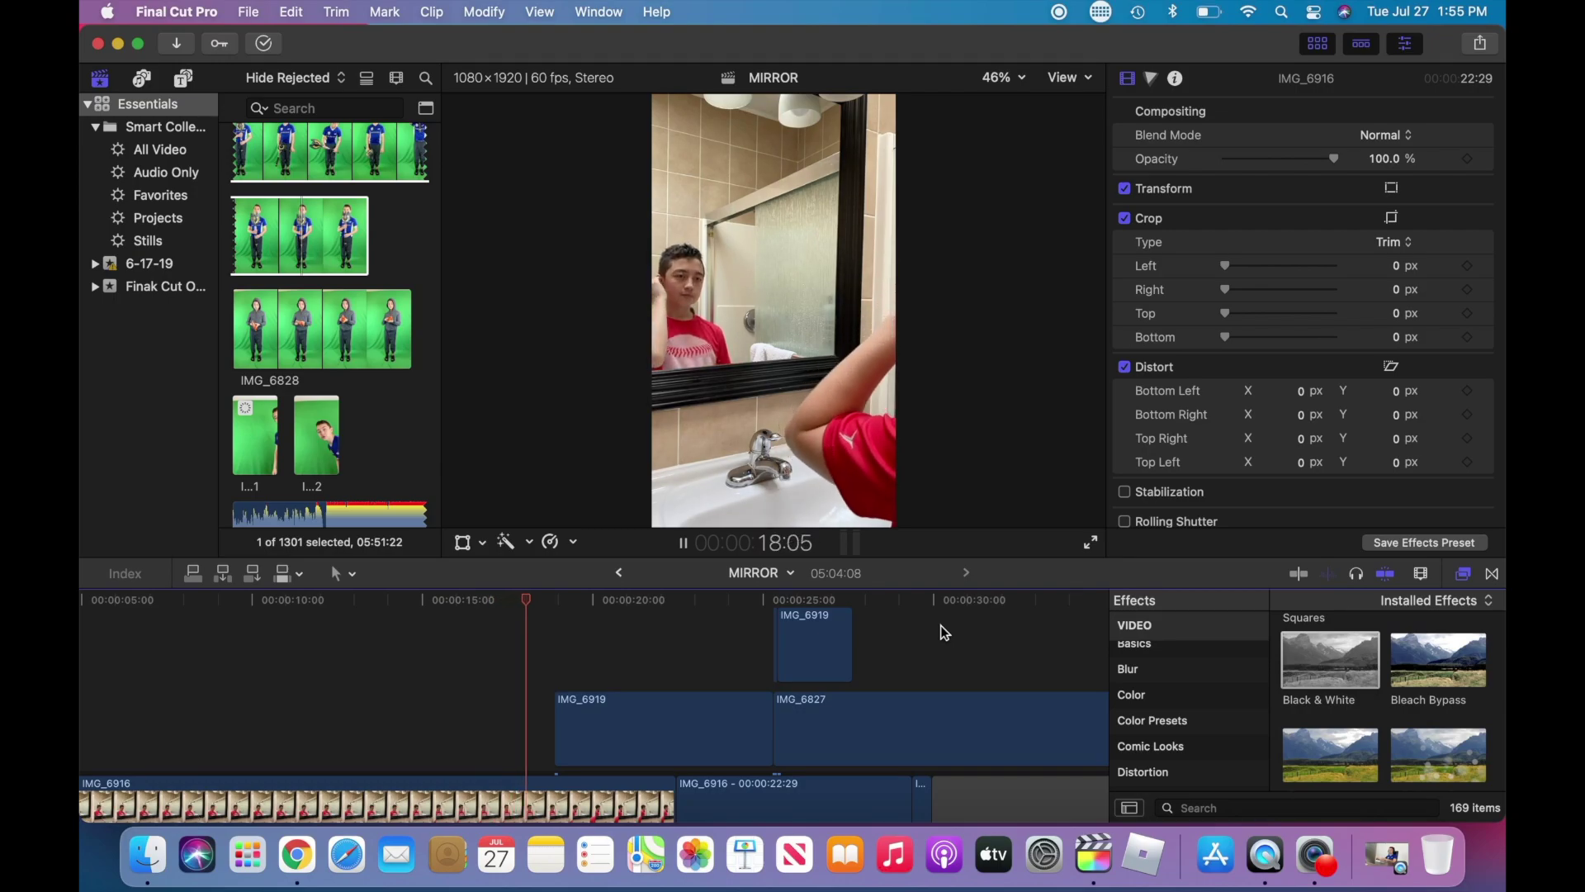